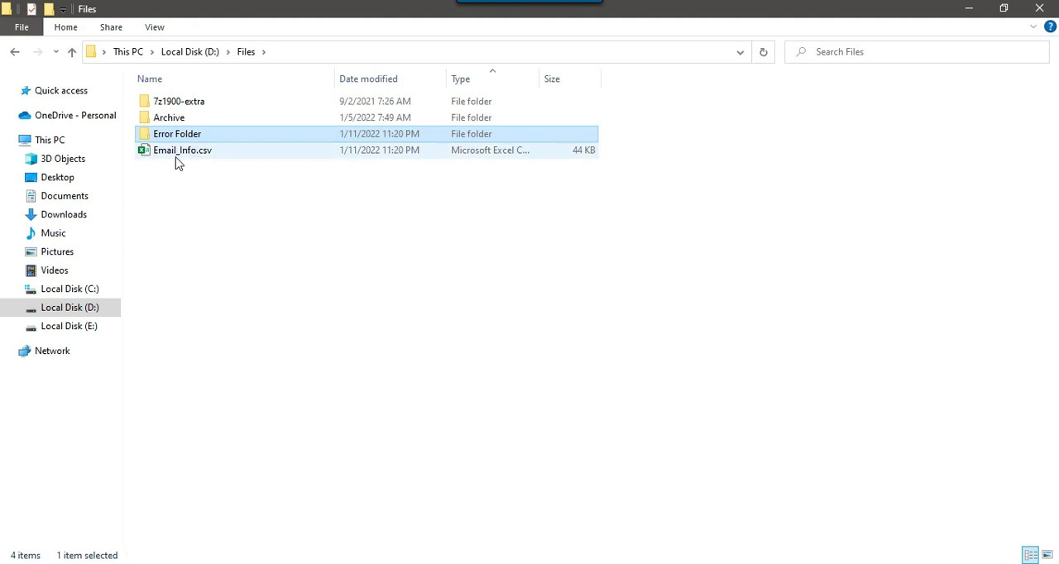
Open Email_Info.csv in TextPad, examine its rows and the email value of record 20, and close the file.
{"action": "right_click", "coordinate": [175, 152]}
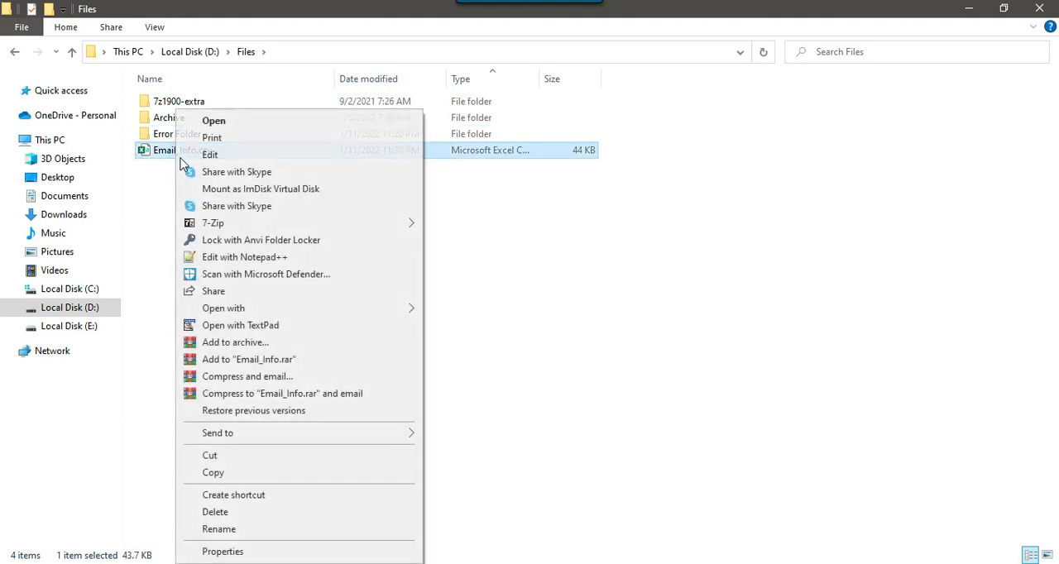
{"action": "left_click", "coordinate": [241, 327]}
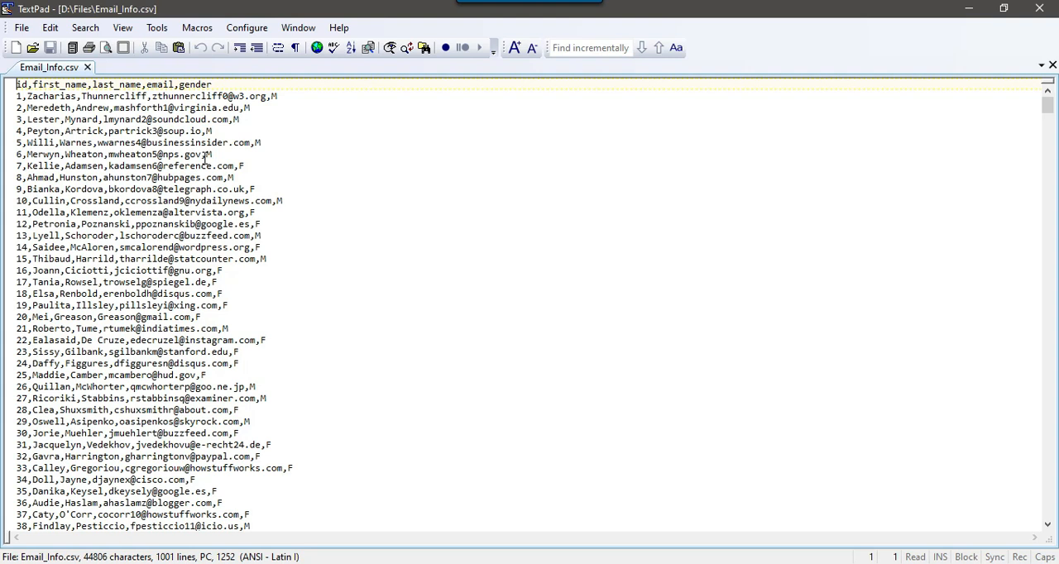
{"action": "left_click", "coordinate": [230, 305]}
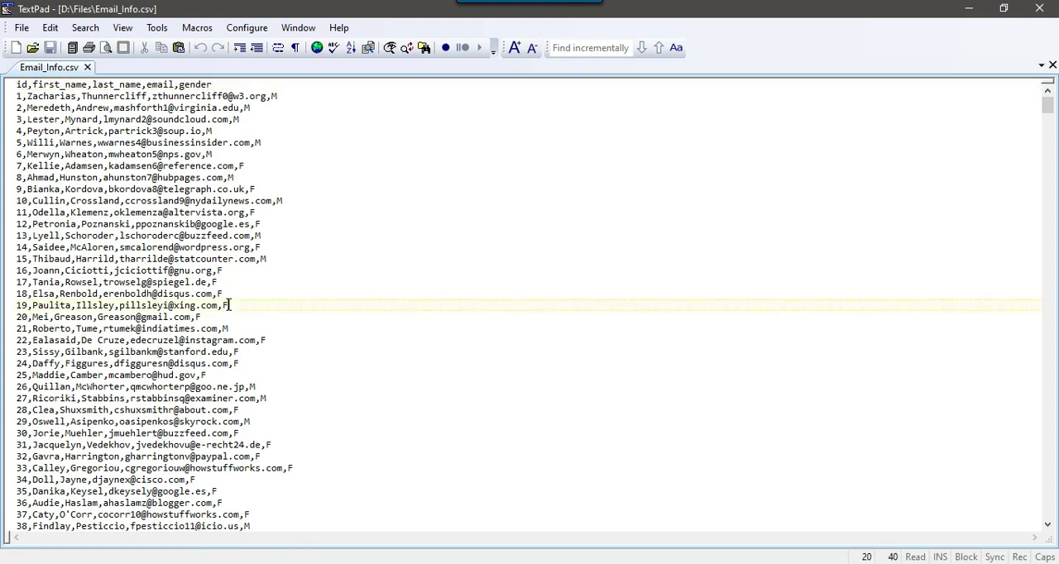
{"action": "left_click_drag", "start_coordinate": [97, 318], "coordinate": [181, 319]}
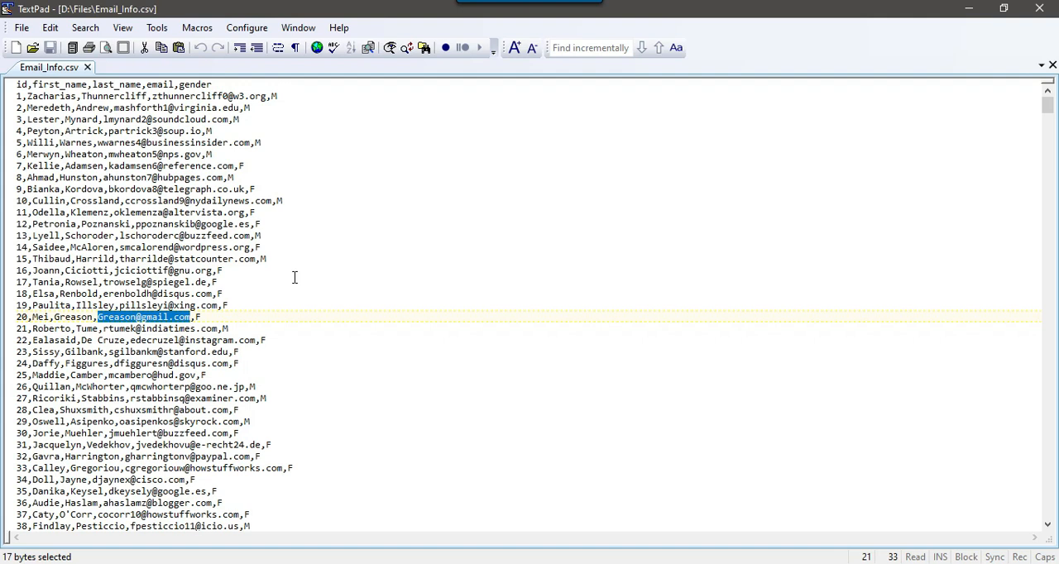
{"action": "left_click", "coordinate": [1041, 10]}
{"action": "left_click", "coordinate": [676, 300]}
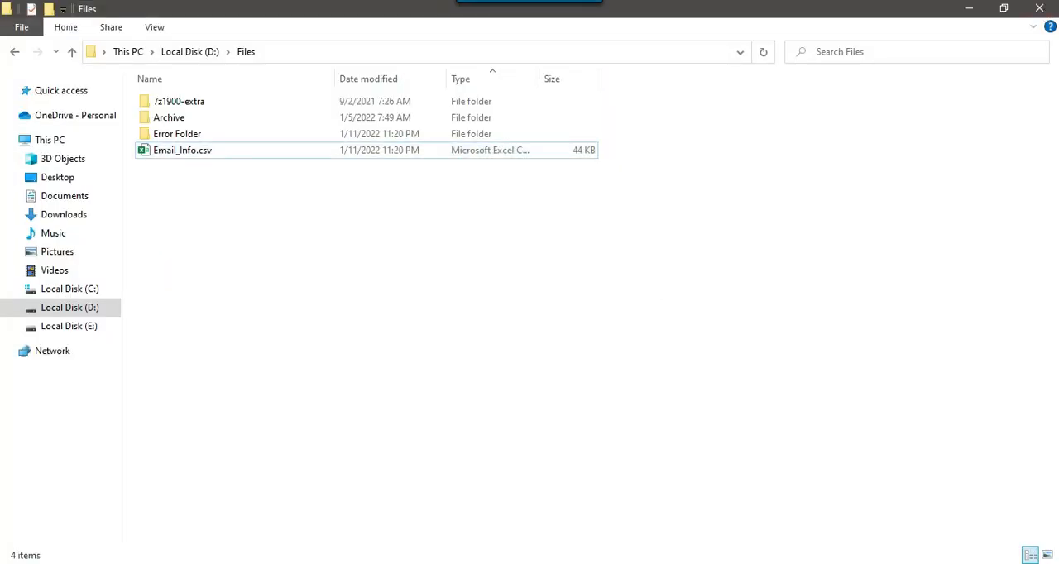
Switch to SQL Server Management Studio and look through the tables of the Work database.
{"action": "key", "text": "alt+Tab"}
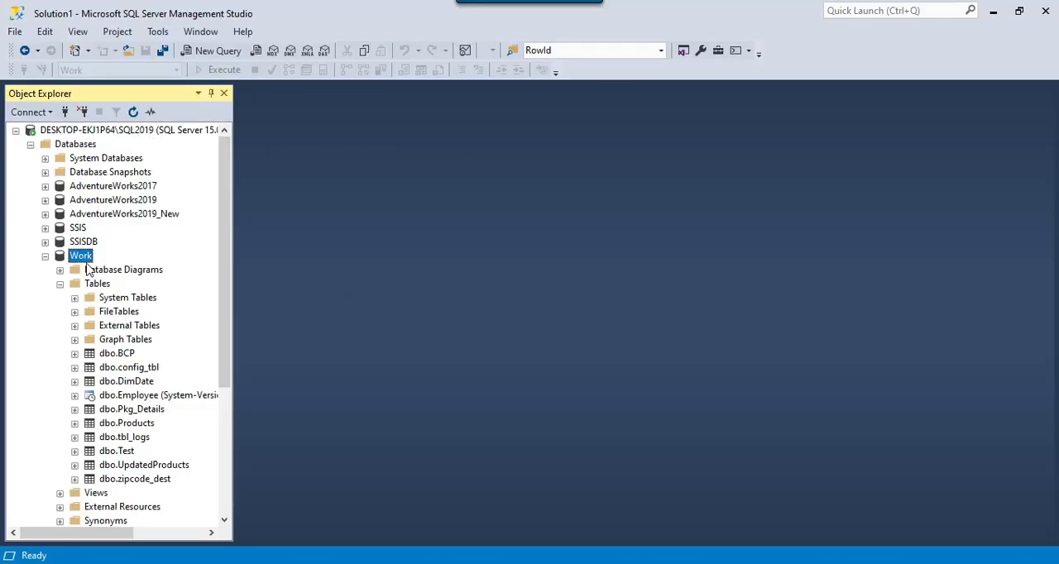
{"action": "scroll", "coordinate": [83, 248], "scroll_direction": "down", "scroll_amount": 2}
{"action": "scroll", "coordinate": [104, 244], "scroll_direction": "up", "scroll_amount": 2}
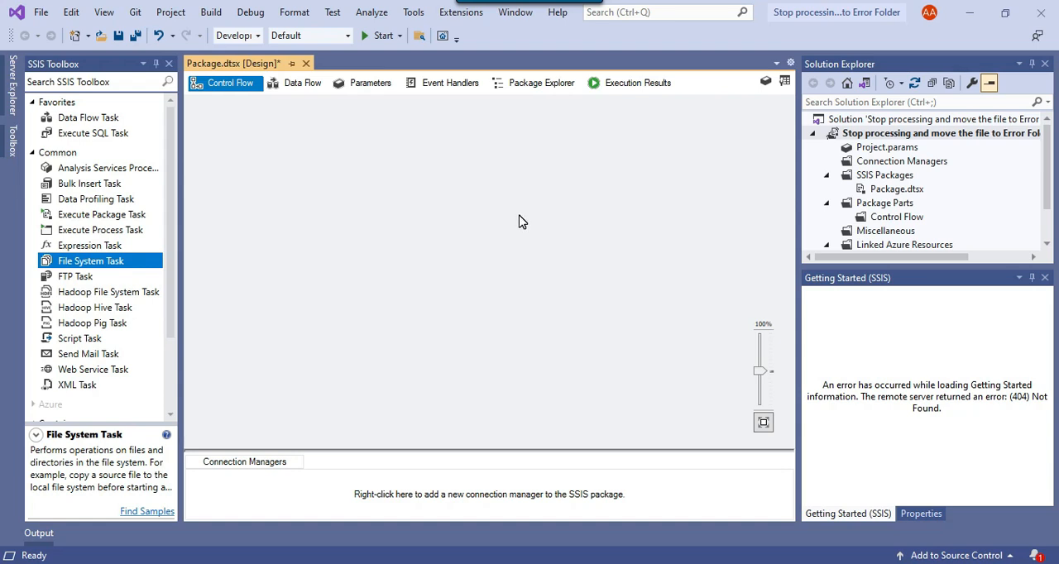
In the Visual Studio SSIS package, add a Data Flow Task to the control flow and open it for editing.
{"action": "left_click", "coordinate": [82, 123]}
{"action": "left_click_drag", "start_coordinate": [82, 123], "coordinate": [260, 163]}
{"action": "double_click", "coordinate": [247, 160]}
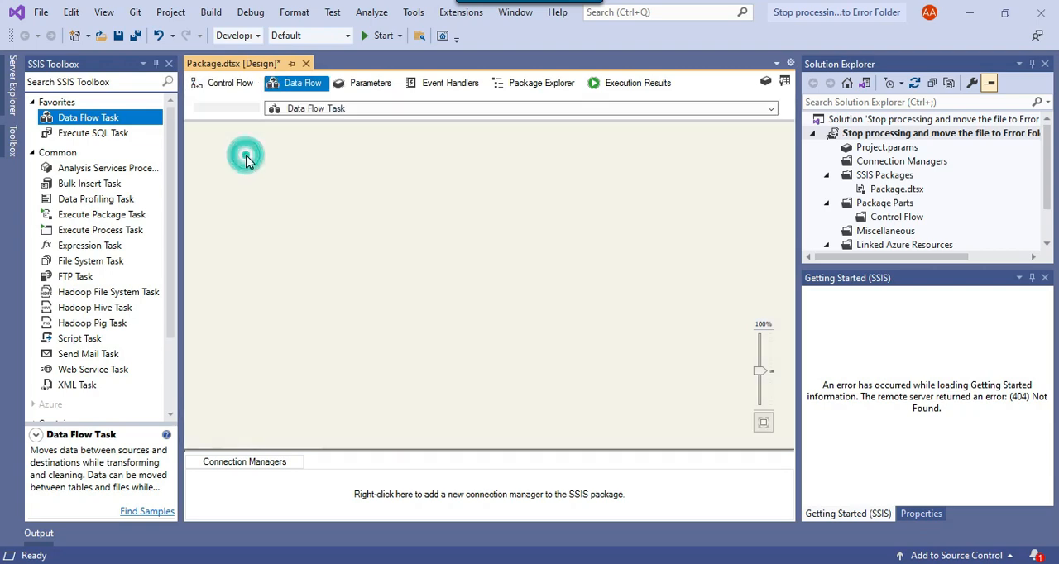
Add a Flat File Source to the data flow and open its editor.
{"action": "scroll", "coordinate": [86, 166], "scroll_direction": "down", "scroll_amount": 10}
{"action": "left_click_drag", "start_coordinate": [86, 162], "coordinate": [308, 165]}
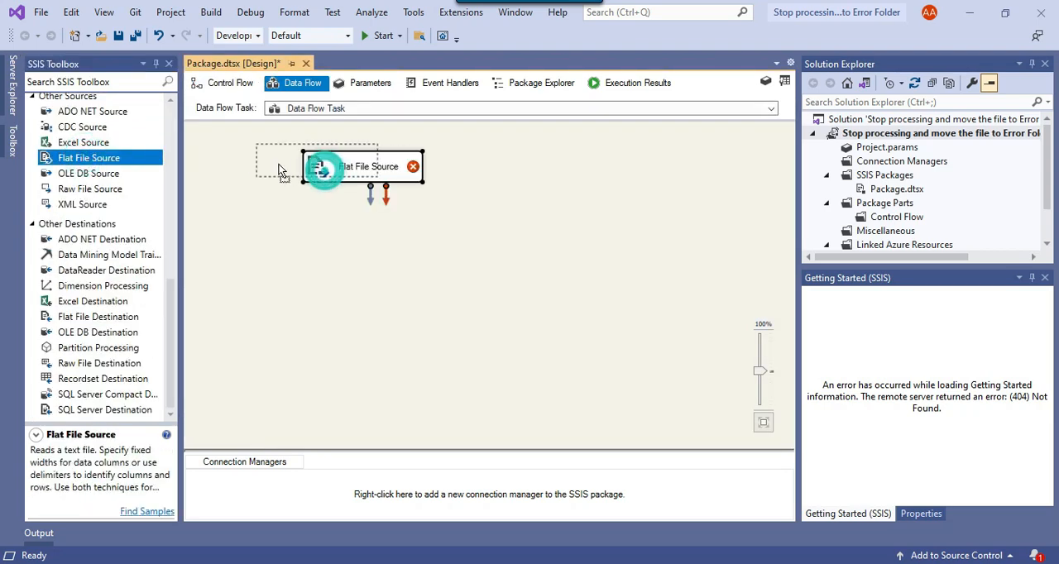
{"action": "right_click", "coordinate": [324, 176]}
{"action": "left_click", "coordinate": [322, 177]}
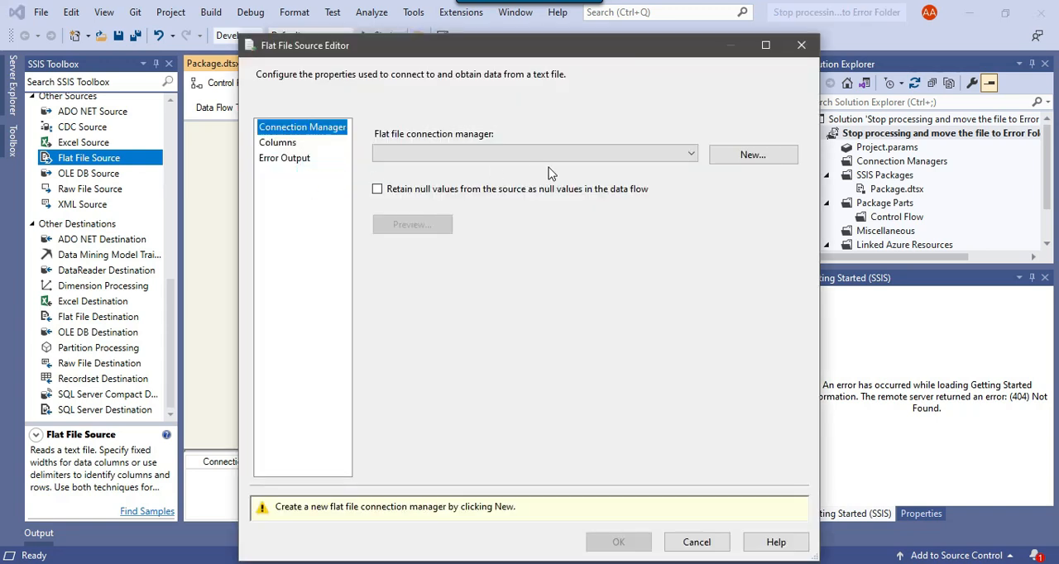
Create a flat file connection manager named "source file" that points to the CSV file D:\Files\Email_Info.csv.
{"action": "left_click", "coordinate": [743, 158]}
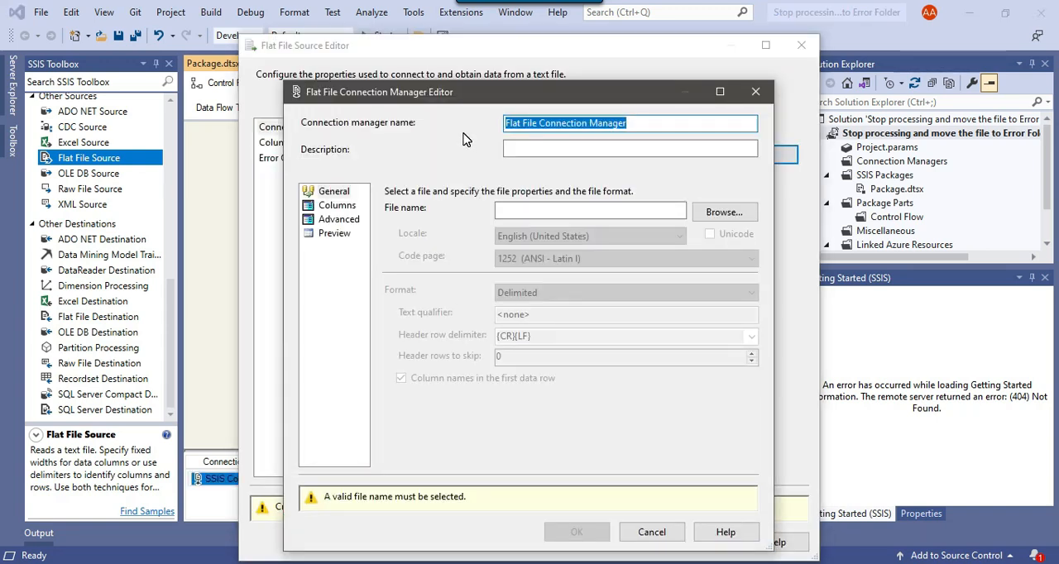
{"action": "type", "text": "source file"}
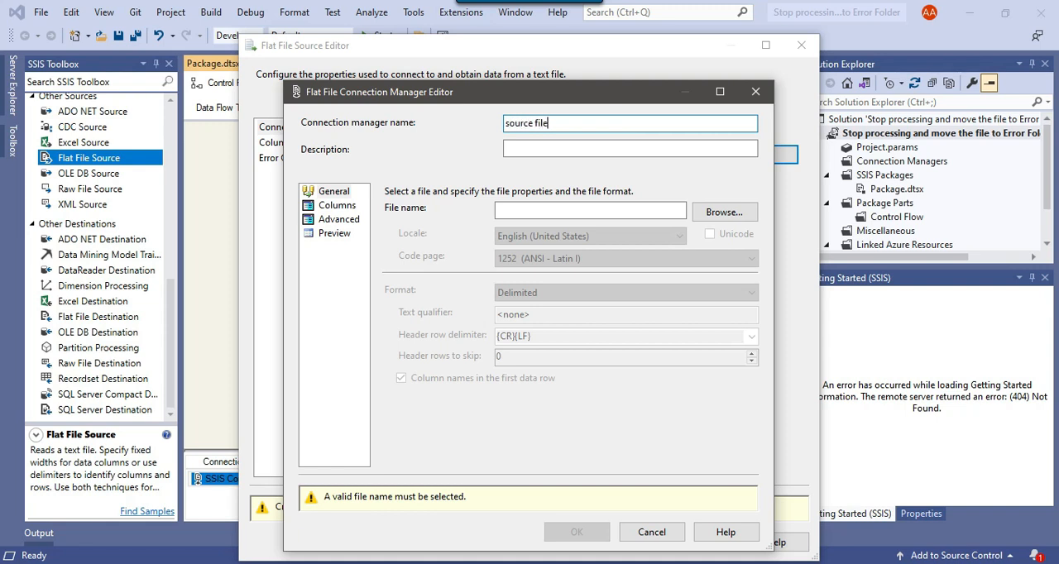
{"action": "left_click", "coordinate": [722, 213]}
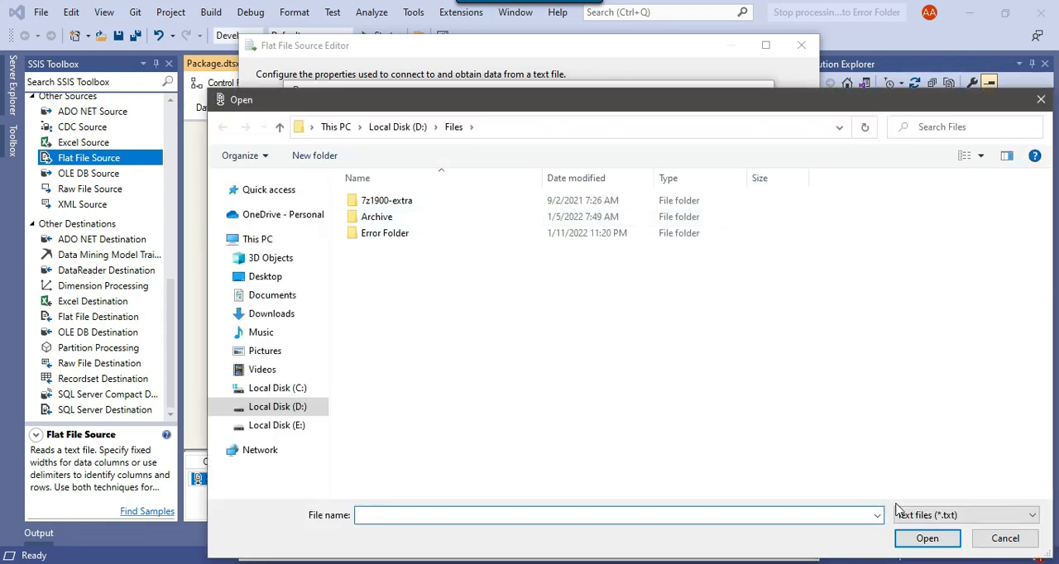
{"action": "left_click", "coordinate": [981, 514]}
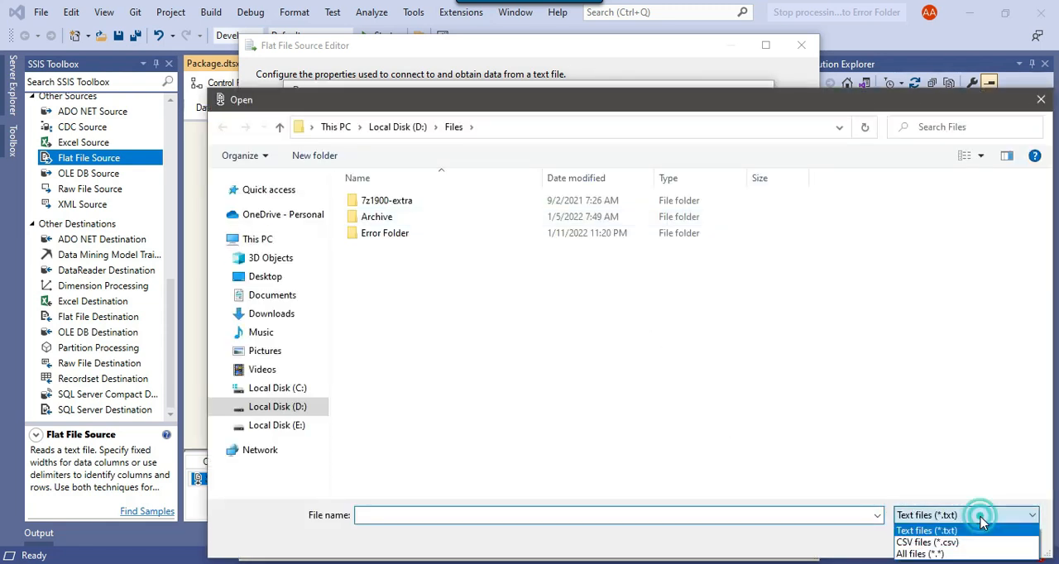
{"action": "left_click", "coordinate": [943, 546]}
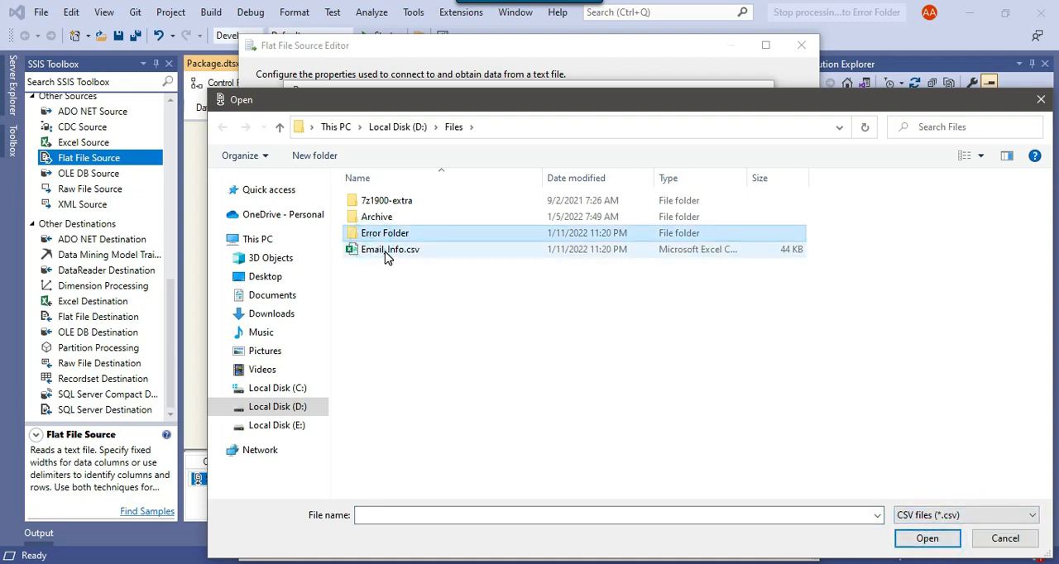
{"action": "left_click", "coordinate": [385, 251]}
{"action": "left_click", "coordinate": [925, 539]}
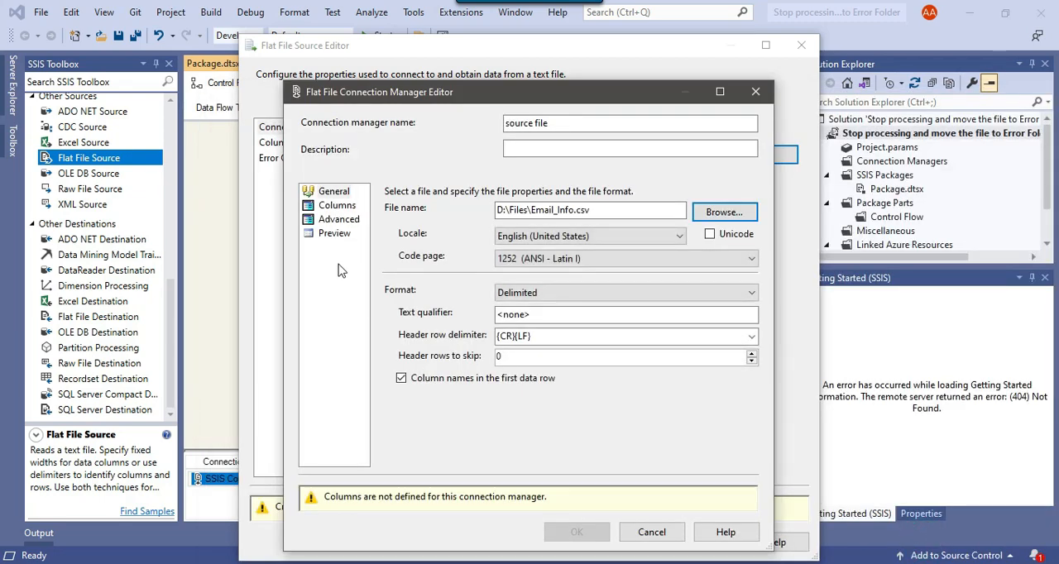
Preview the file's columns and rows, and accept the connection manager and the Flat File Source settings.
{"action": "left_click", "coordinate": [334, 233]}
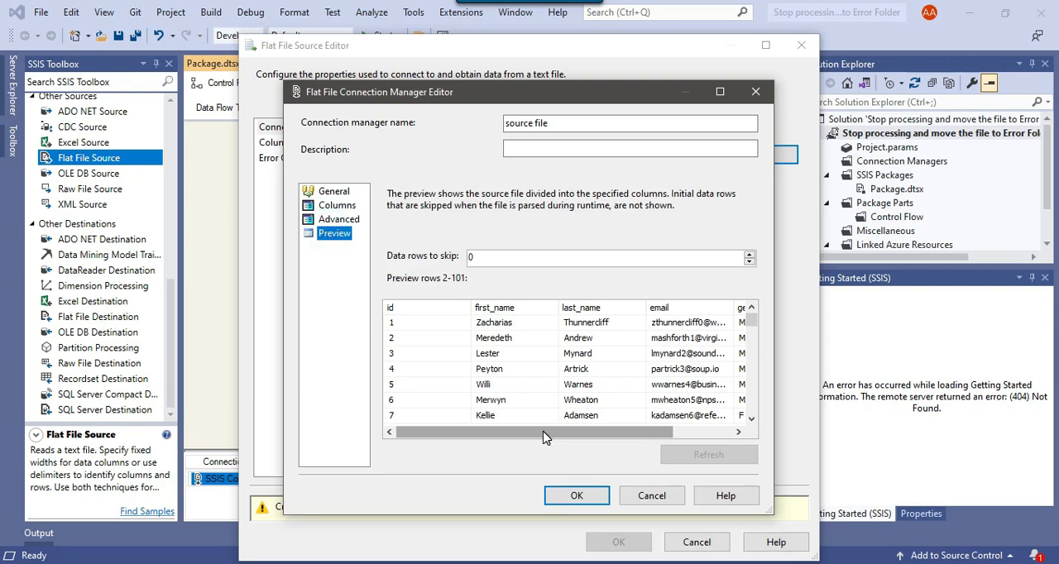
{"action": "left_click_drag", "start_coordinate": [751, 321], "coordinate": [751, 404]}
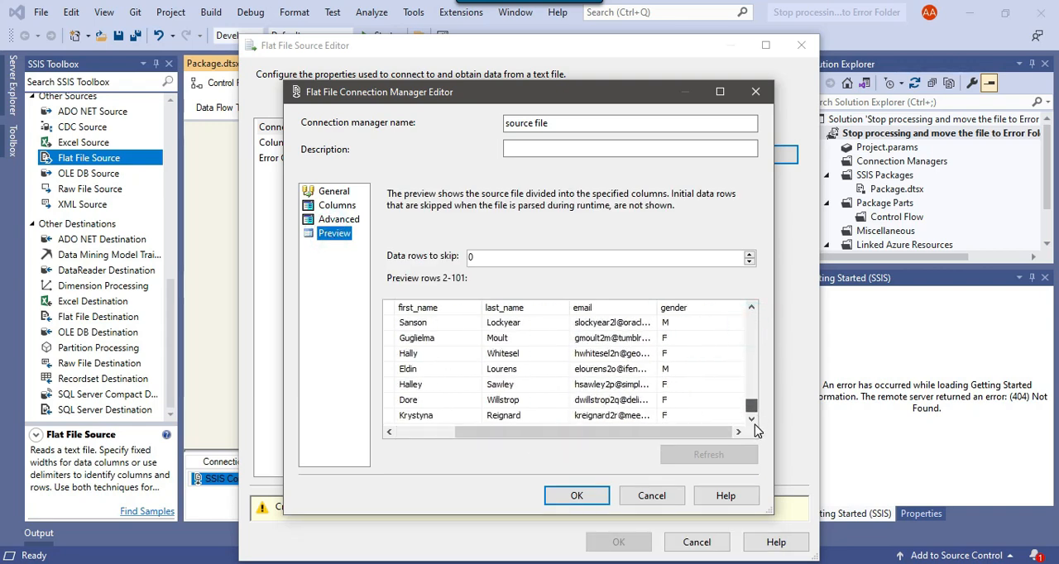
{"action": "left_click", "coordinate": [577, 496]}
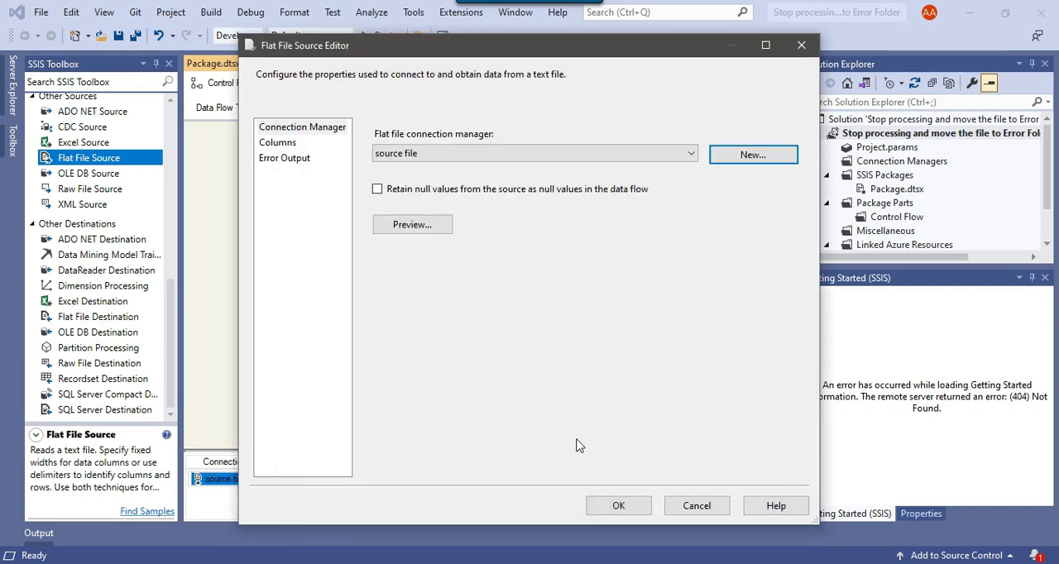
{"action": "left_click", "coordinate": [618, 507]}
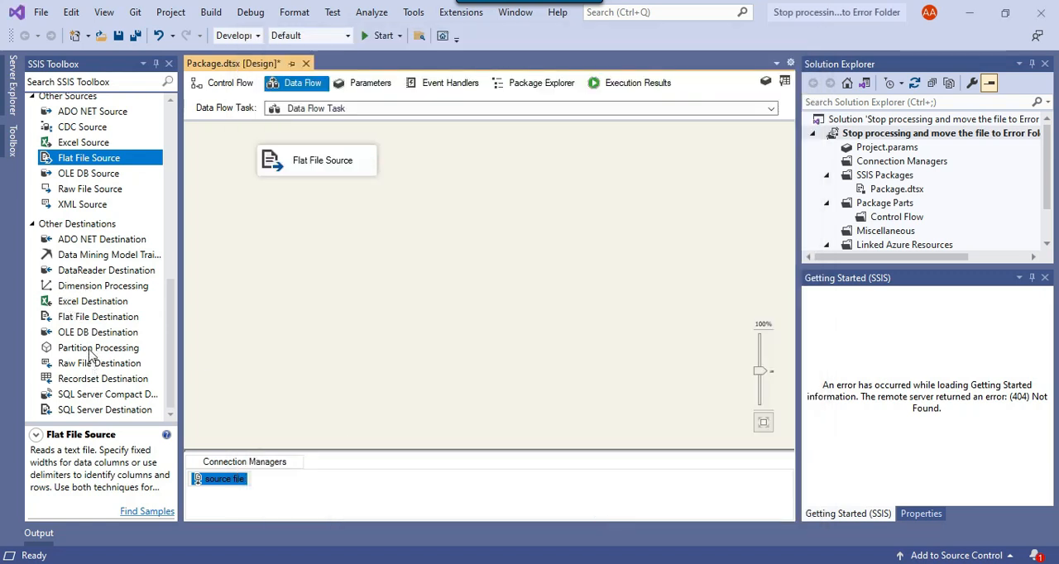
Add an OLE DB Destination below the Flat File Source and connect the source's data output to it.
{"action": "left_click_drag", "start_coordinate": [89, 335], "coordinate": [228, 278]}
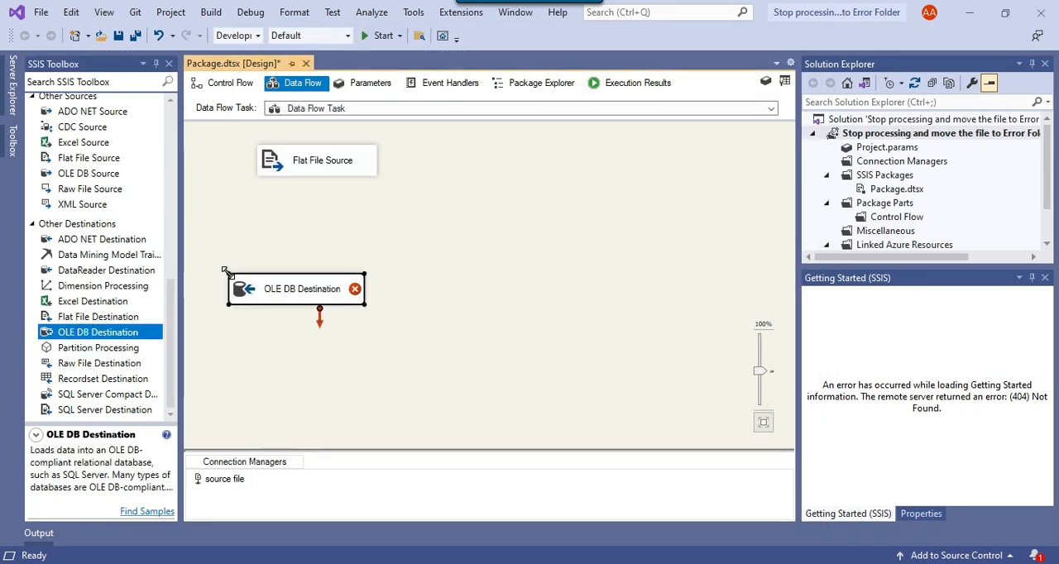
{"action": "left_click", "coordinate": [302, 172]}
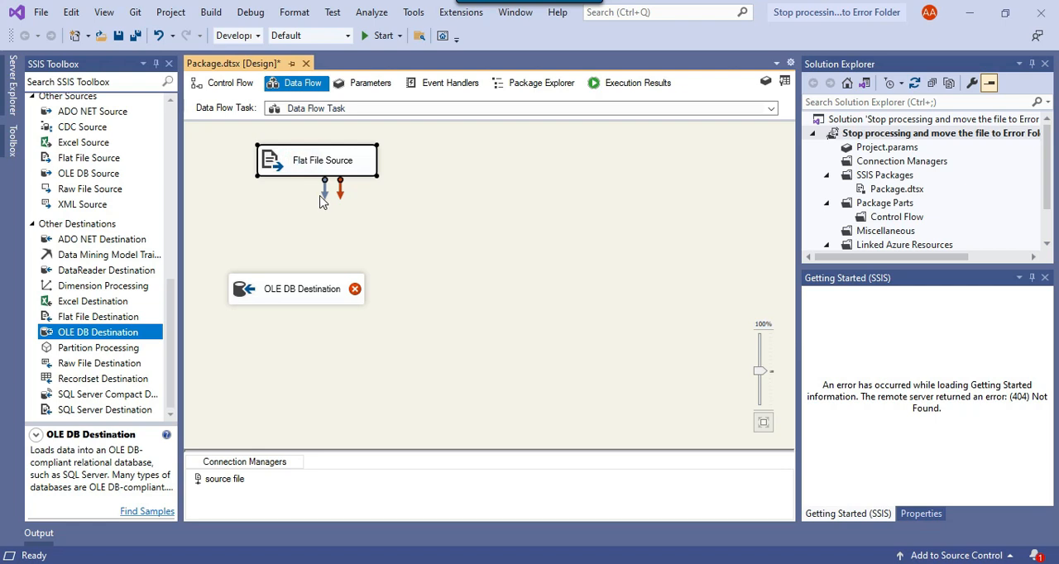
{"action": "left_click_drag", "start_coordinate": [325, 195], "coordinate": [263, 288]}
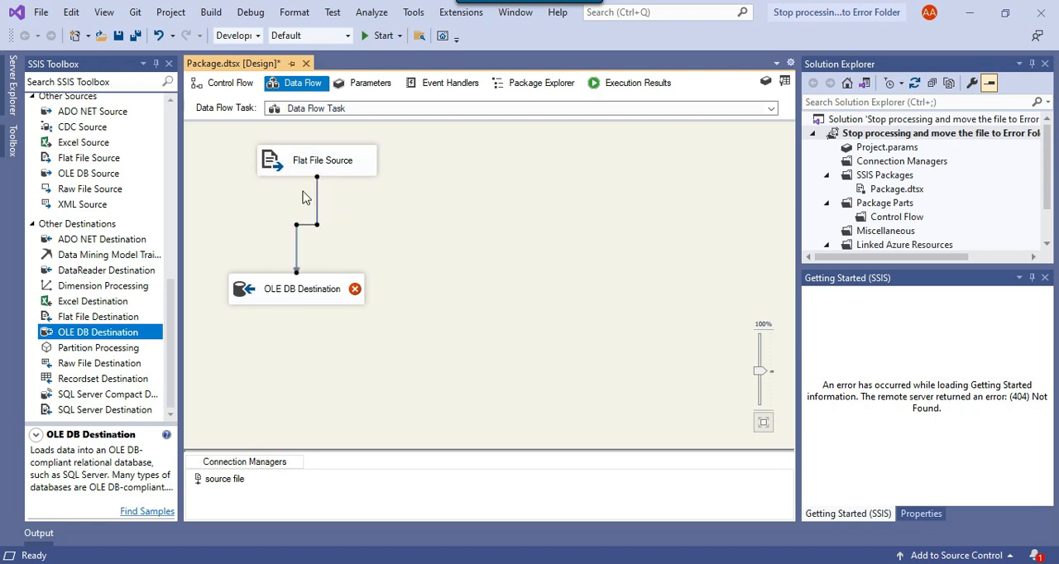
Give the OLE DB Destination a new connection manager based on the DESKTOP-EKJ1P64\SQL2019.Work data connection.
{"action": "right_click", "coordinate": [264, 291]}
{"action": "left_click", "coordinate": [300, 298]}
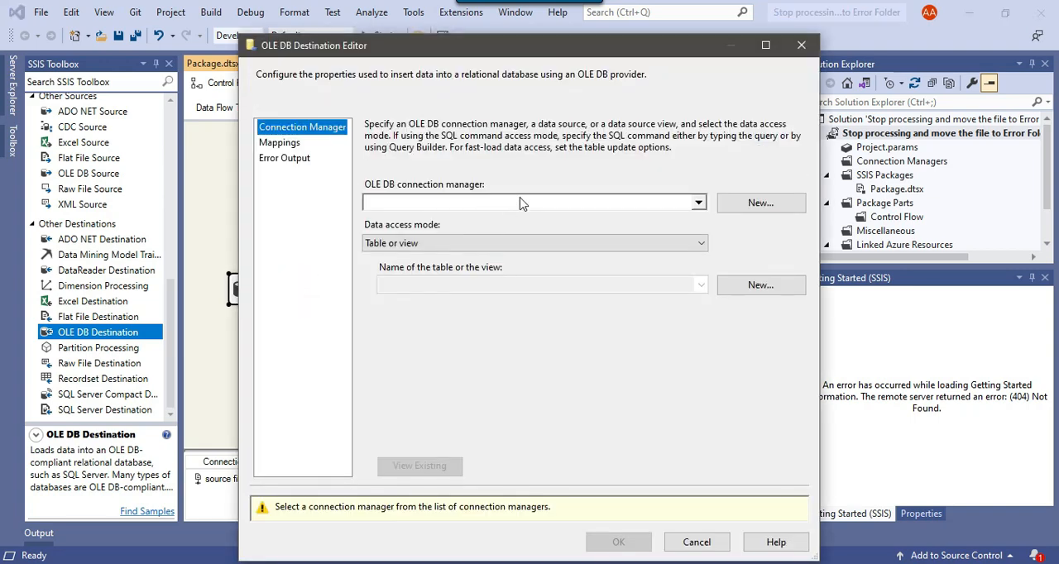
{"action": "left_click", "coordinate": [760, 204]}
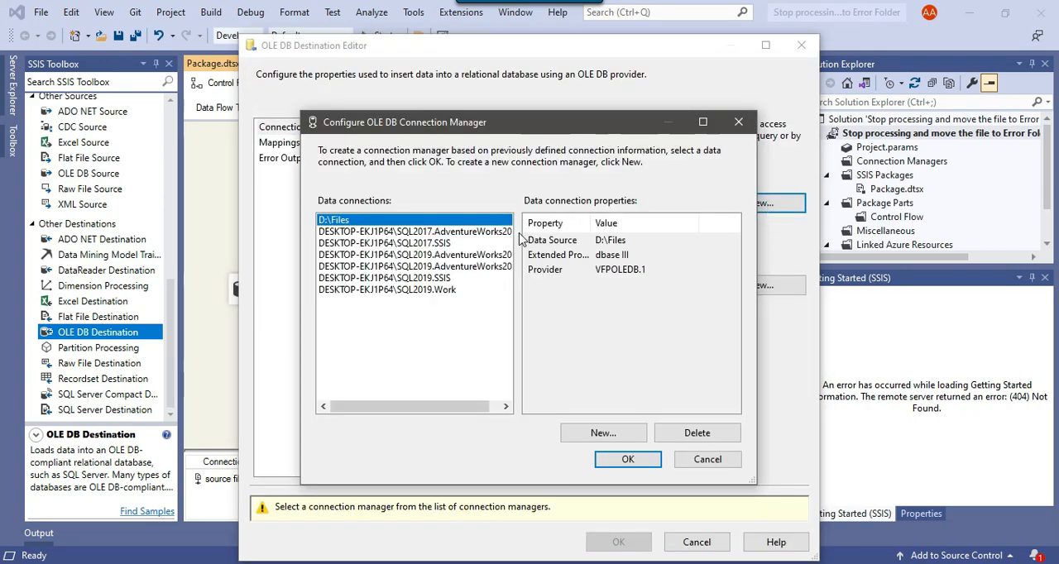
{"action": "left_click", "coordinate": [417, 291]}
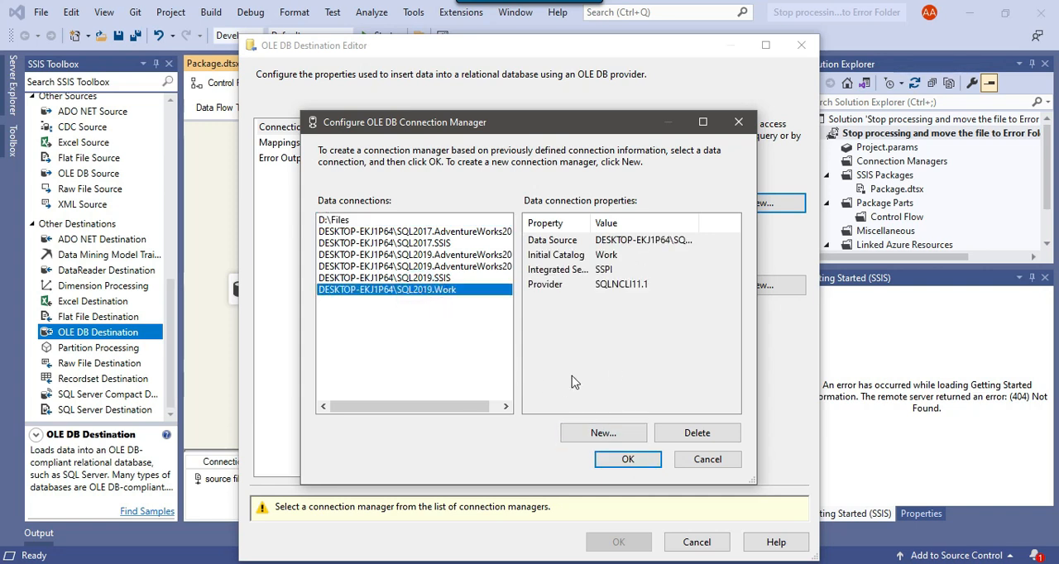
{"action": "left_click", "coordinate": [627, 460]}
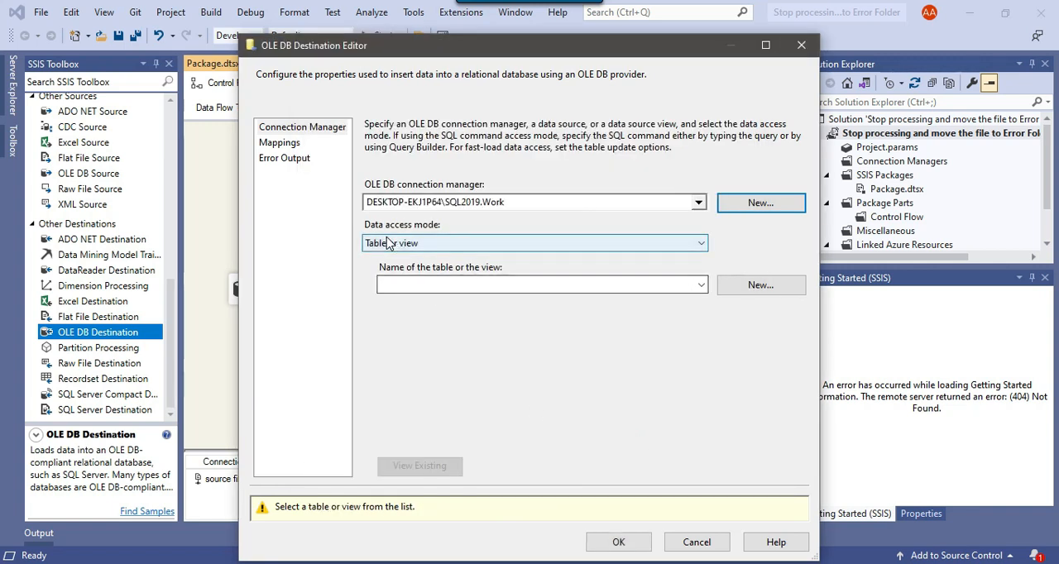
Set the destination's data access mode to "Table or view - fast load" and create a new table named Email for it.
{"action": "left_click", "coordinate": [414, 248]}
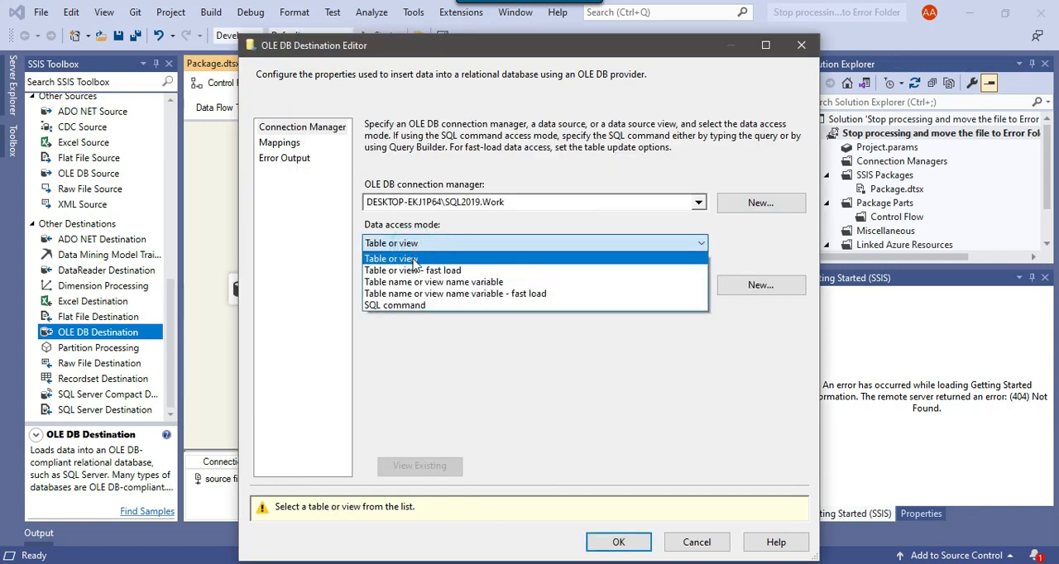
{"action": "left_click", "coordinate": [449, 274]}
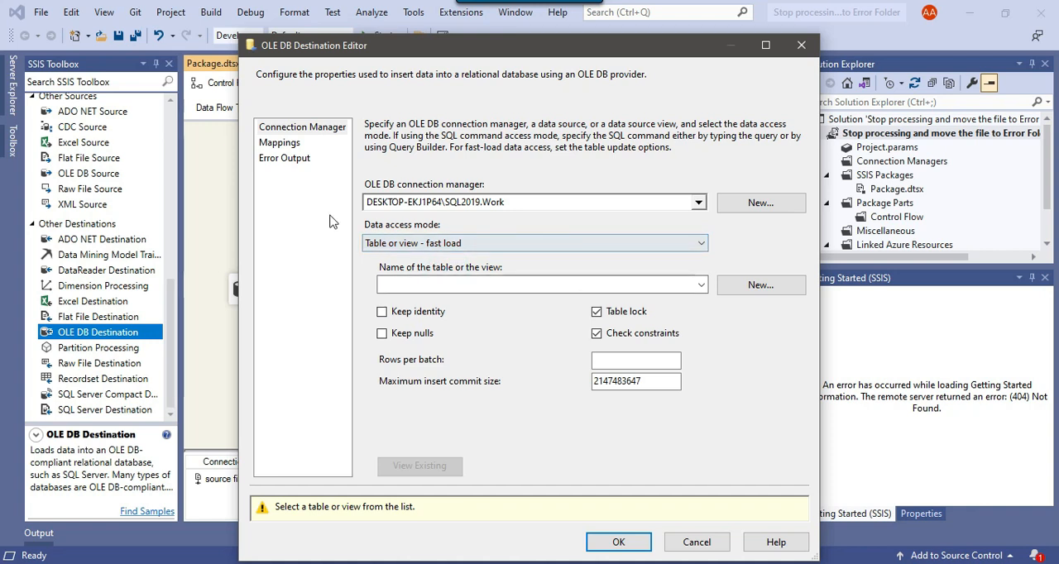
{"action": "left_click", "coordinate": [770, 288]}
{"action": "left_click", "coordinate": [546, 245]}
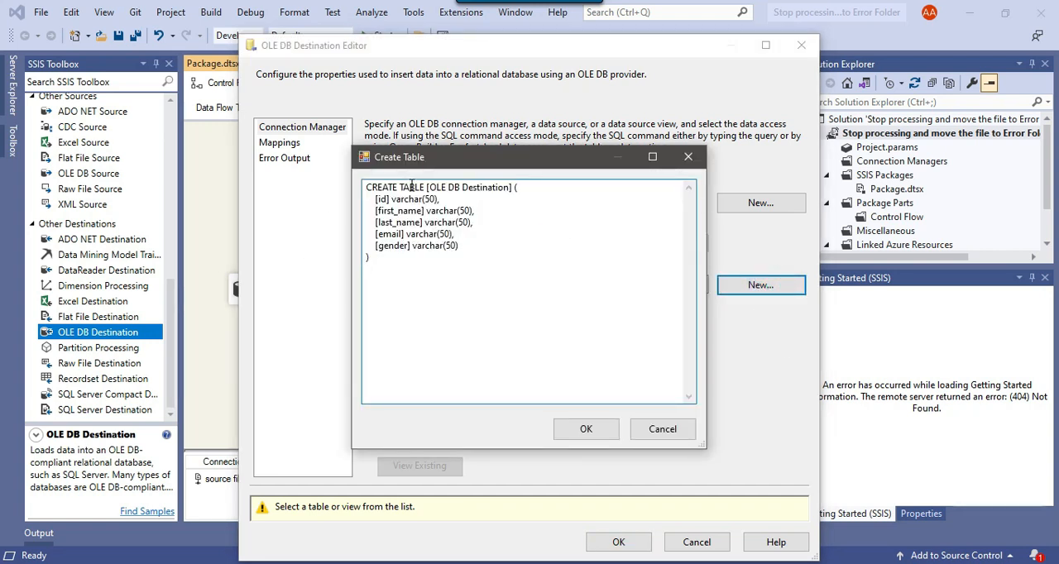
{"action": "left_click_drag", "start_coordinate": [426, 188], "coordinate": [515, 187]}
{"action": "type", "text": "Email"}
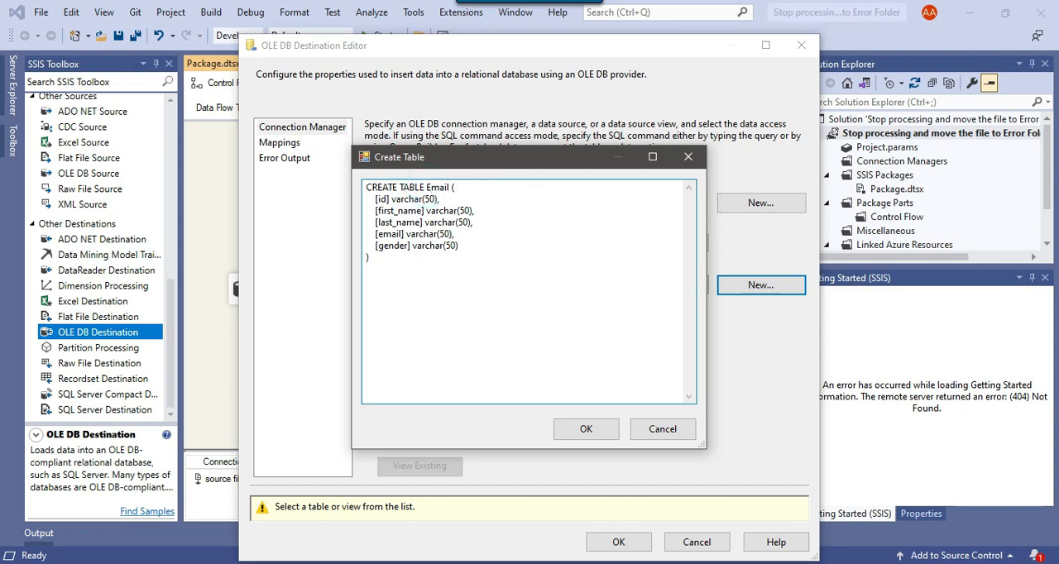
{"action": "left_click", "coordinate": [590, 429]}
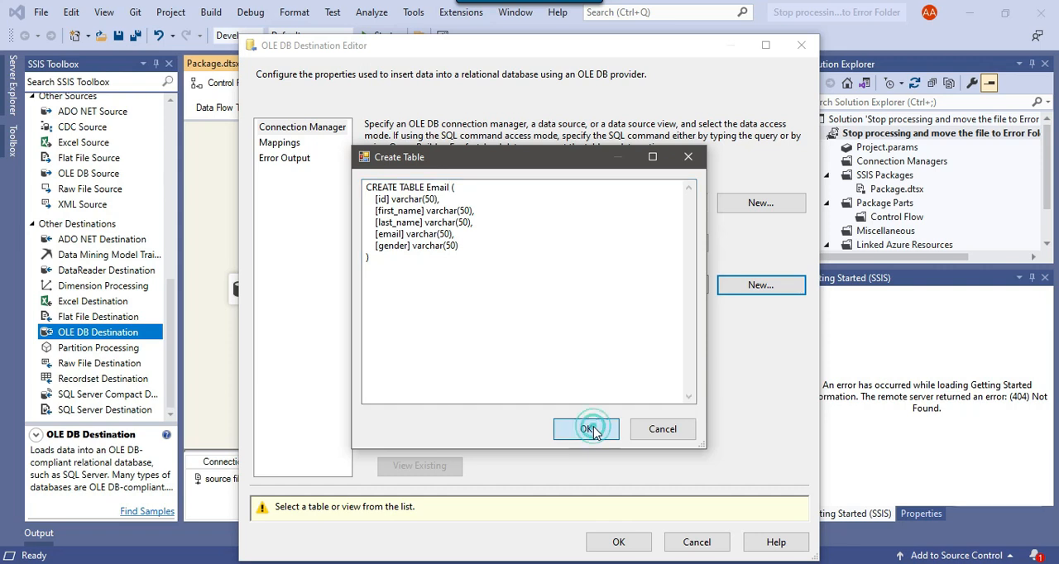
Check the destination's column mappings, accept the OLE DB Destination settings, and return to the control flow.
{"action": "left_click", "coordinate": [279, 144]}
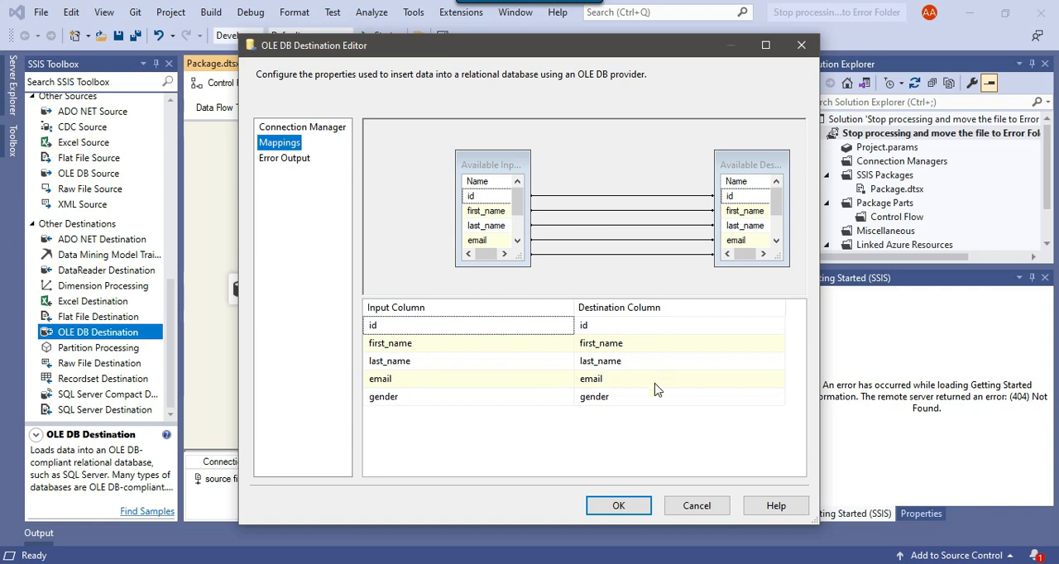
{"action": "left_click", "coordinate": [622, 505]}
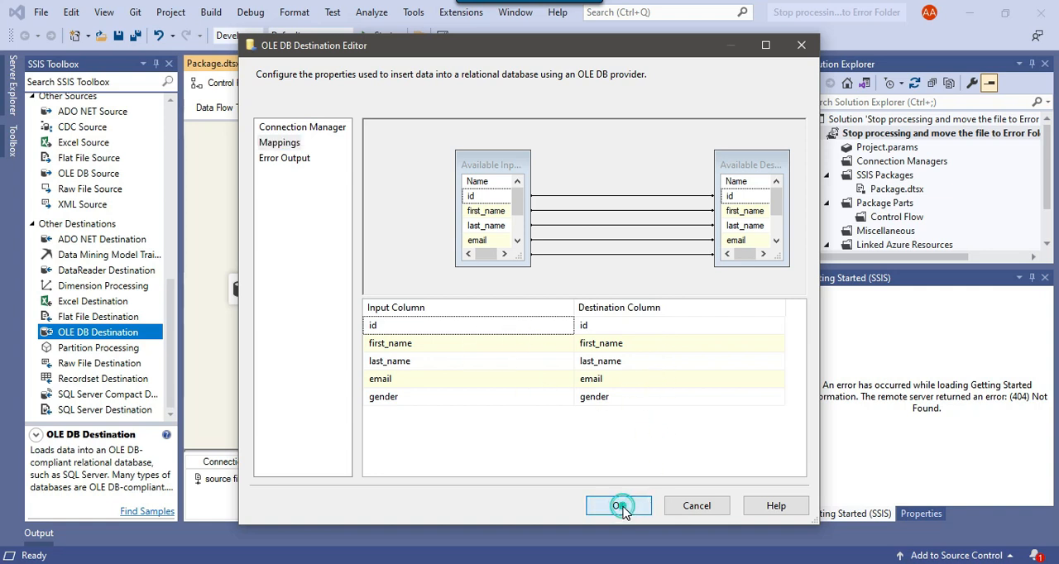
{"action": "left_click", "coordinate": [230, 84]}
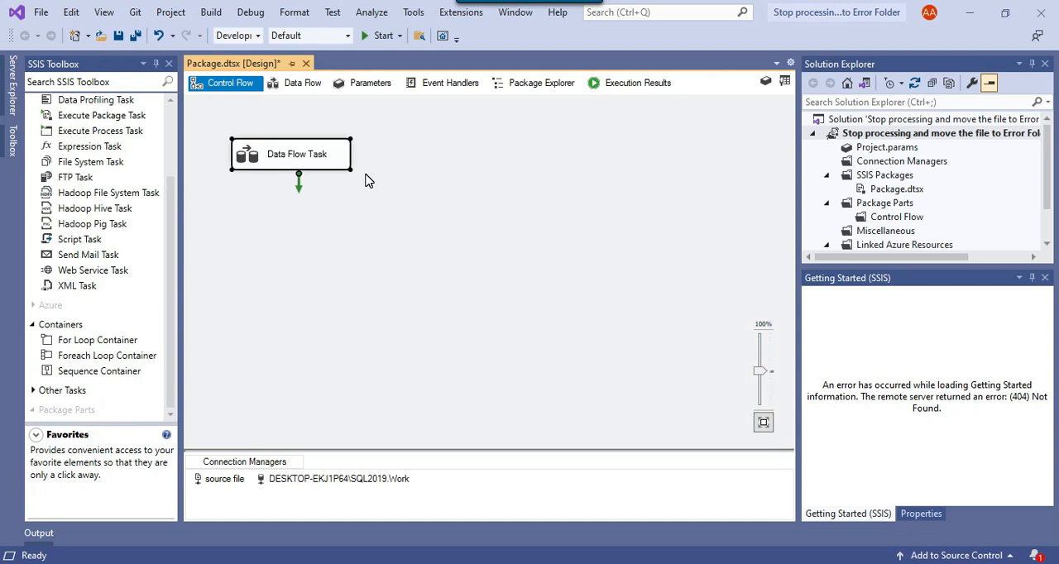
Add an Execute SQL Task beside the Data Flow Task and connect the Data Flow Task to it.
{"action": "left_click", "coordinate": [368, 181]}
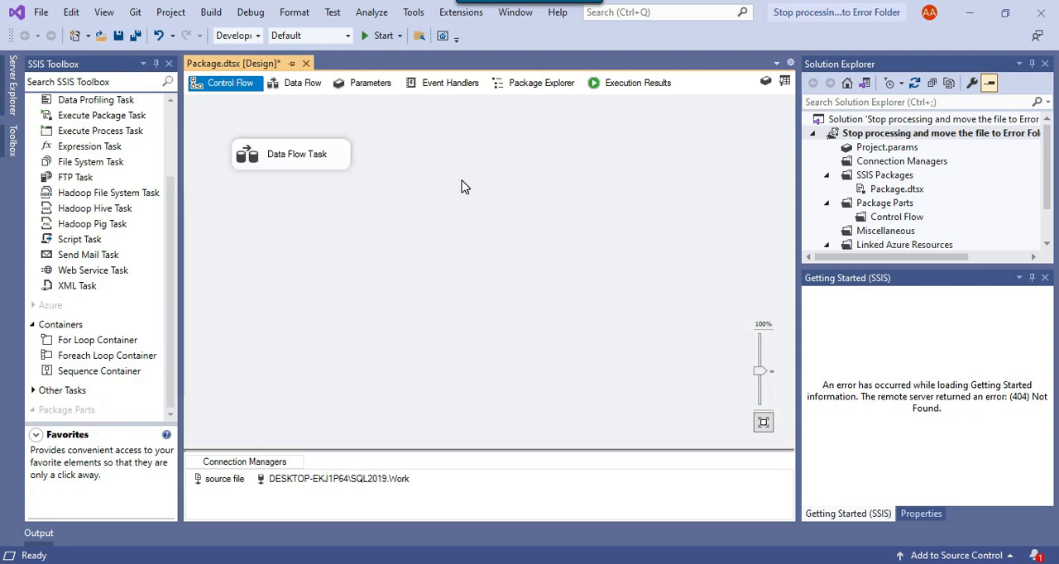
{"action": "scroll", "coordinate": [171, 206], "scroll_direction": "up", "scroll_amount": 3}
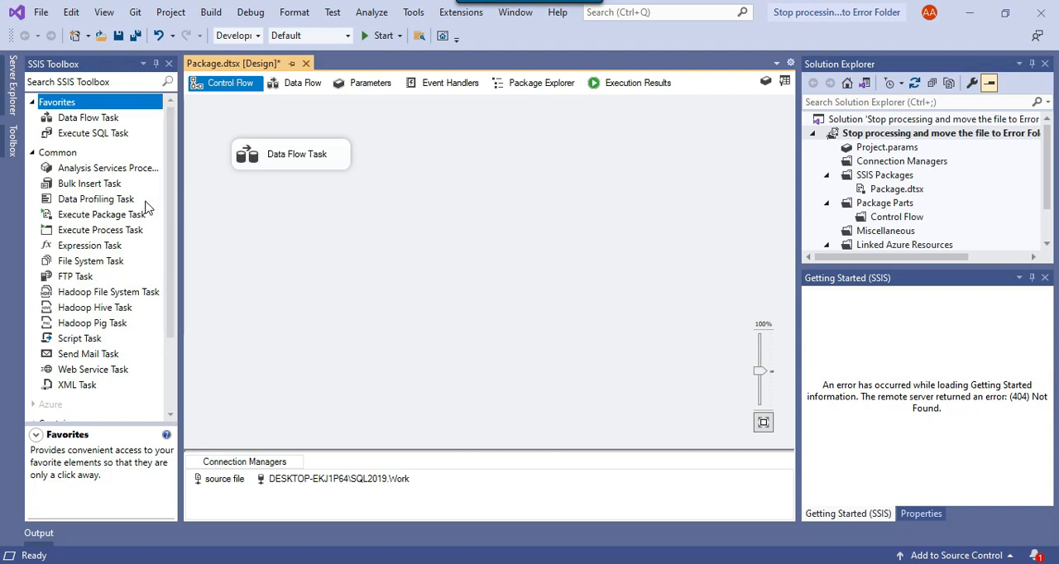
{"action": "left_click_drag", "start_coordinate": [87, 135], "coordinate": [399, 141]}
{"action": "left_click", "coordinate": [300, 164]}
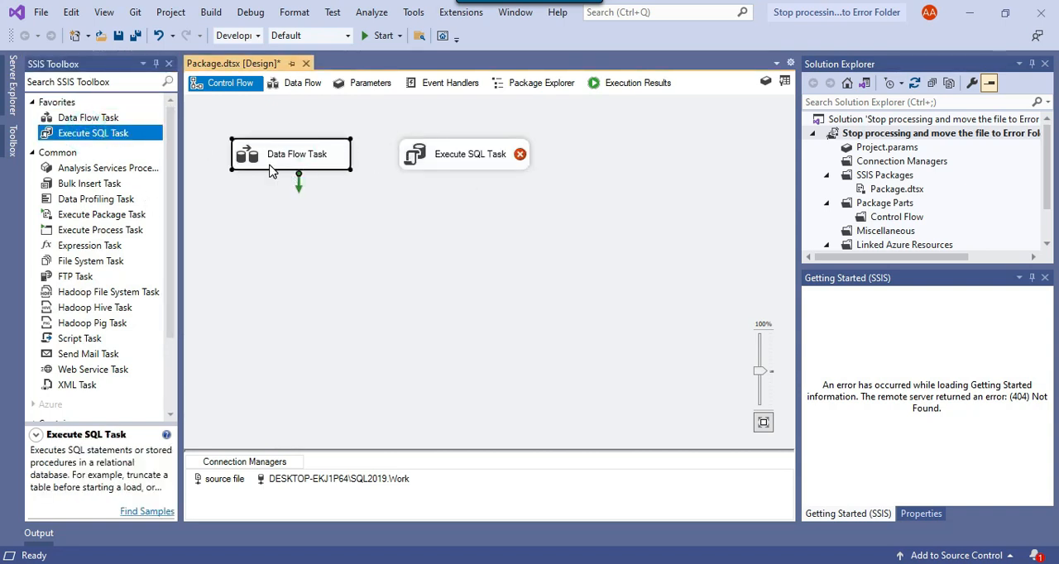
{"action": "left_click_drag", "start_coordinate": [300, 187], "coordinate": [418, 164]}
Rename the Execute SQL Task as "check validation counts".
{"action": "left_click", "coordinate": [439, 170]}
{"action": "left_click", "coordinate": [451, 159]}
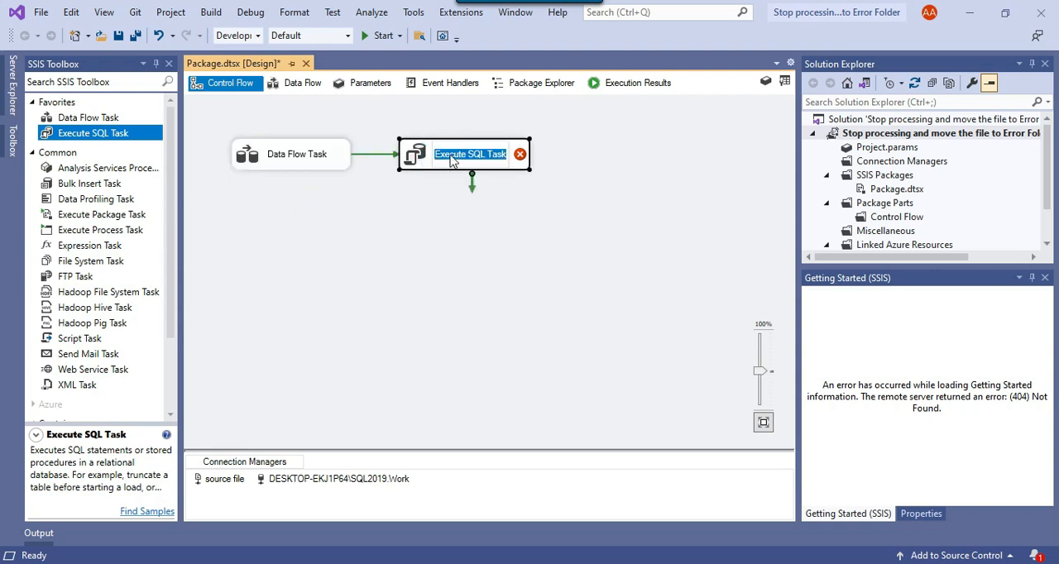
{"action": "type", "text": "check v"}
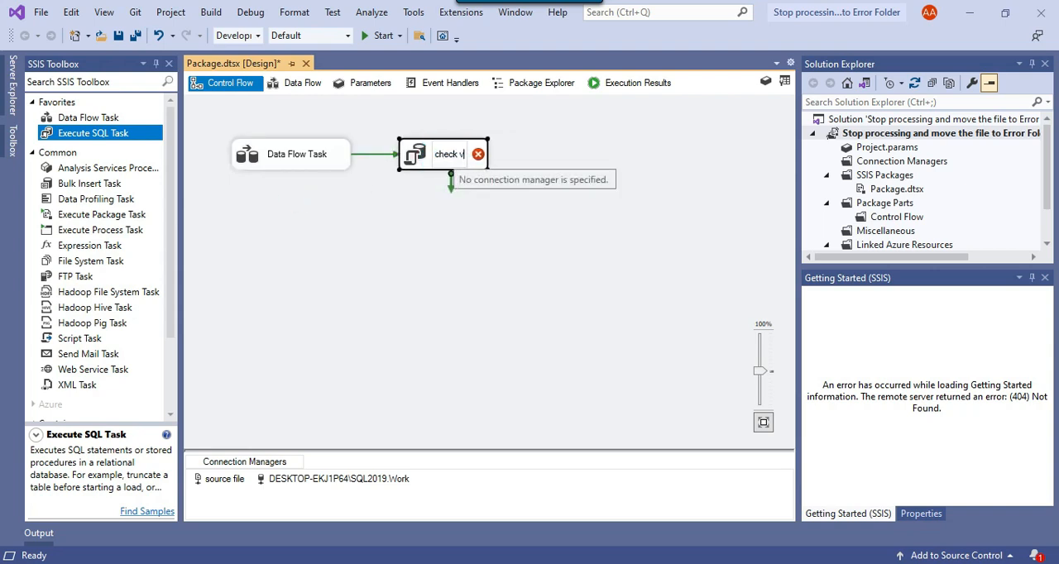
{"action": "type", "text": "alidatio"}
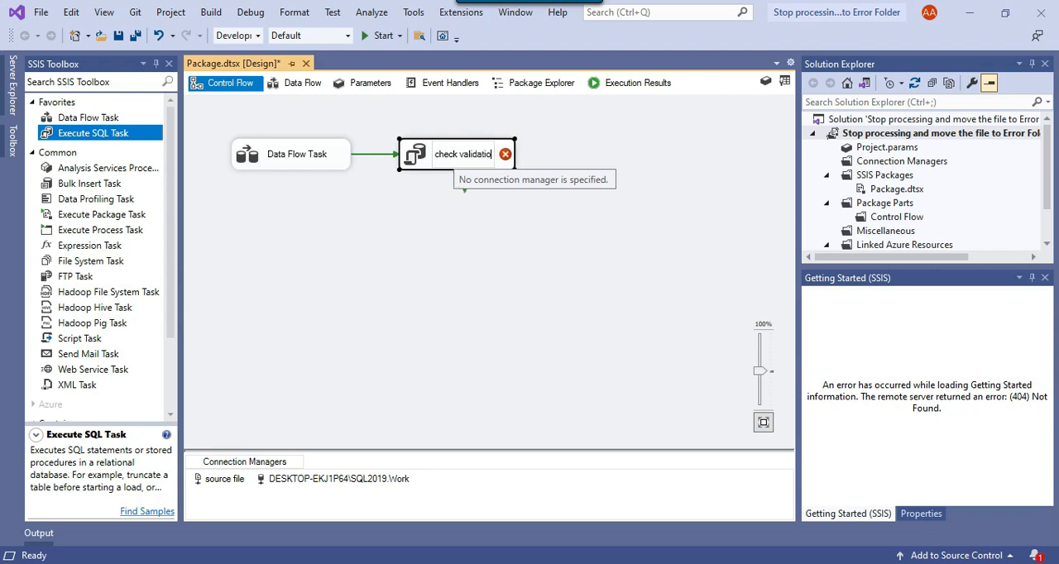
{"action": "type", "text": "n counts"}
{"action": "left_click", "coordinate": [475, 213]}
{"action": "left_click", "coordinate": [700, 172]}
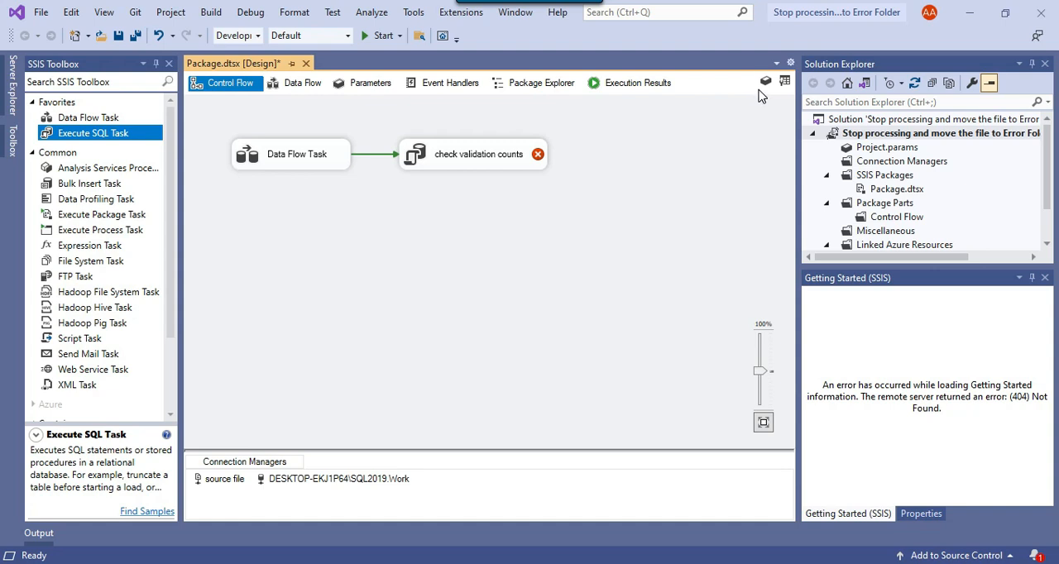
Create a package variable named ErrorCounts, save the package and close the variables list.
{"action": "left_click", "coordinate": [766, 82]}
{"action": "left_click", "coordinate": [36, 328]}
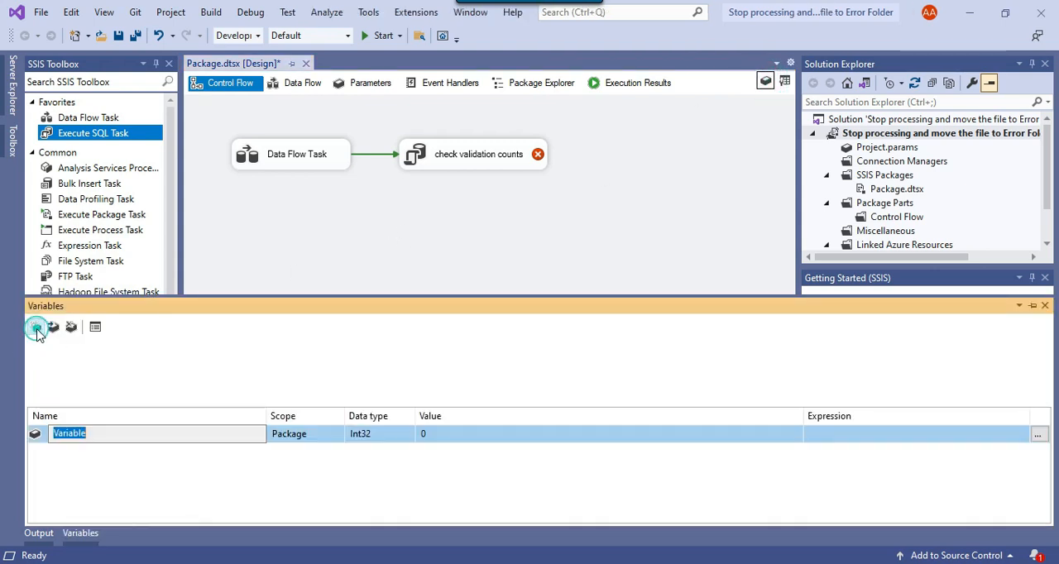
{"action": "type", "text": "ErrorCounts"}
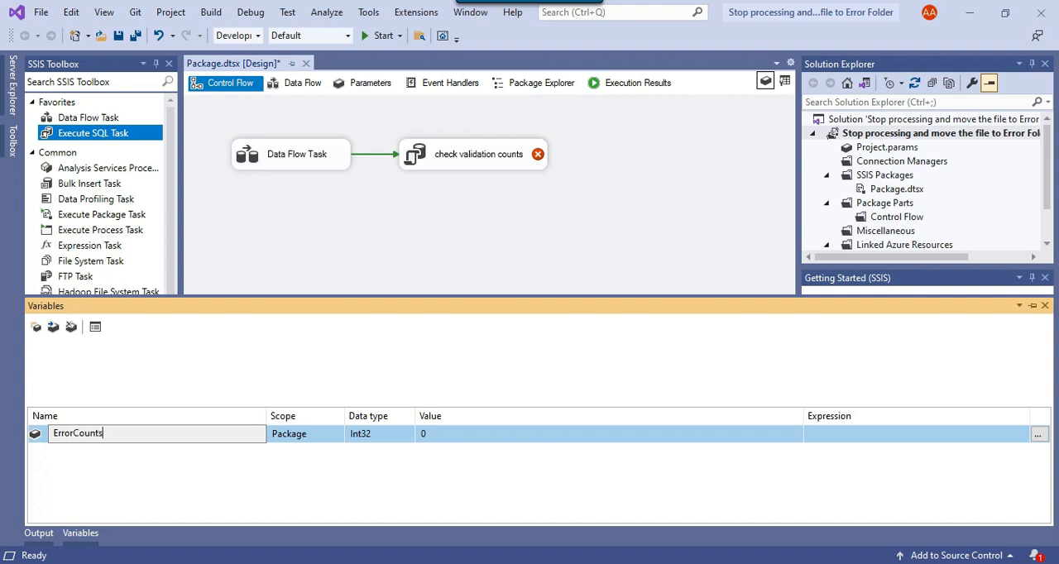
{"action": "key", "text": "Return"}
{"action": "key", "text": "ctrl+s"}
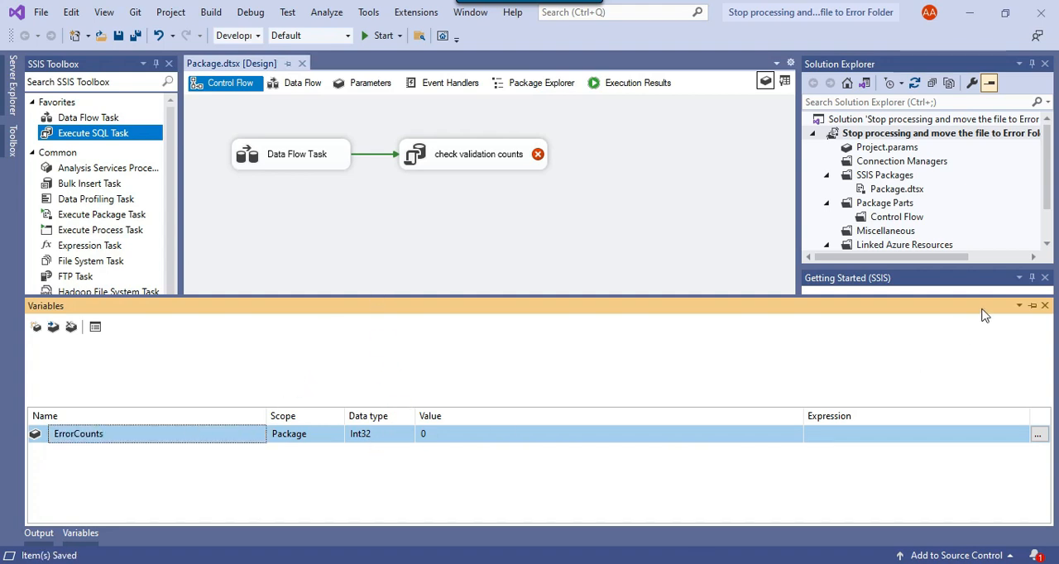
{"action": "left_click", "coordinate": [1045, 305]}
{"action": "left_click", "coordinate": [593, 253]}
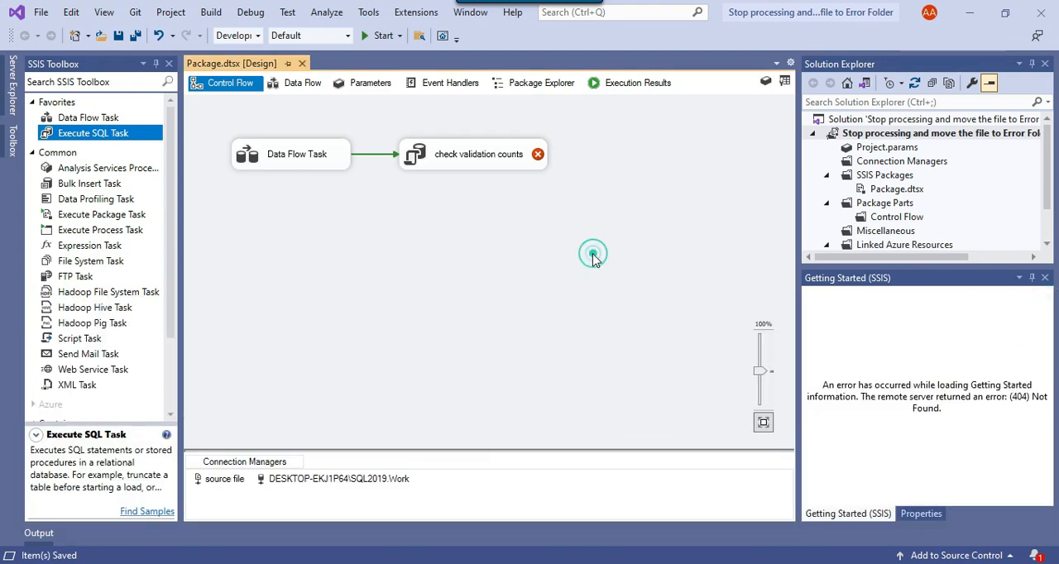
Set the connection of the "check validation counts" task to DESKTOP-EKJ1P64\SQL2019.Work.
{"action": "double_click", "coordinate": [424, 163]}
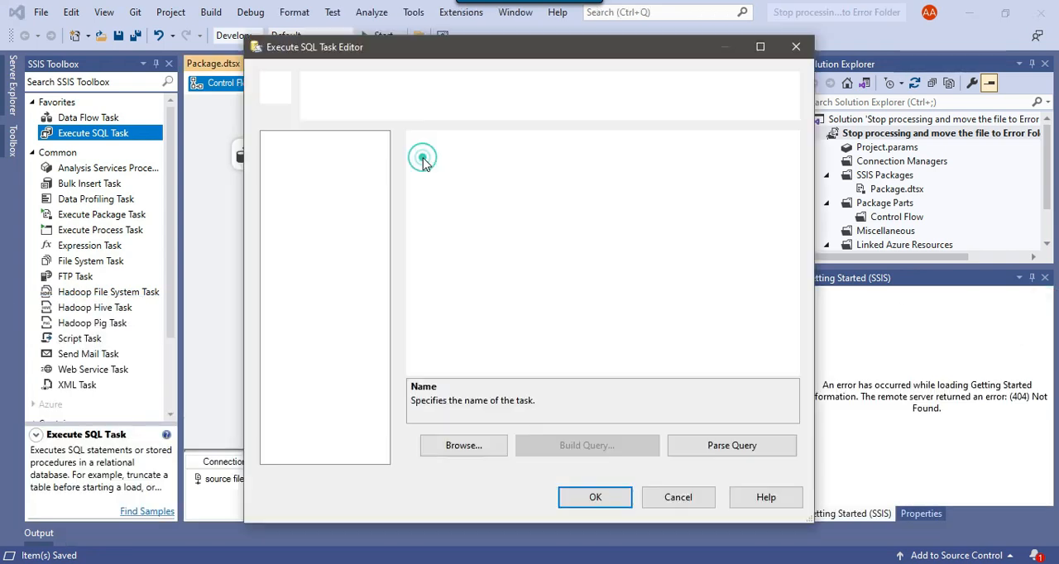
{"action": "left_click", "coordinate": [745, 301]}
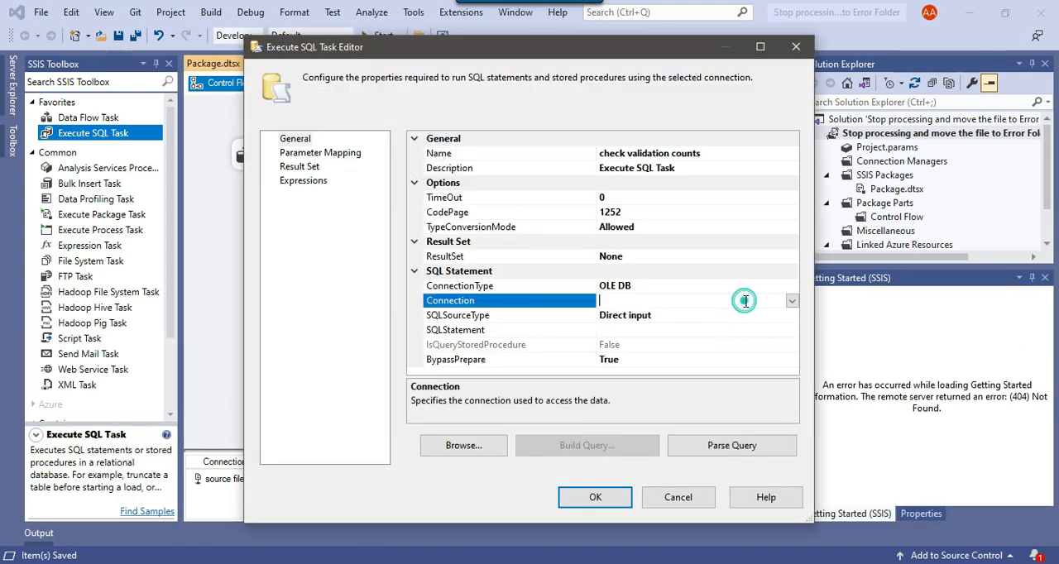
{"action": "left_click", "coordinate": [792, 301]}
{"action": "left_click", "coordinate": [688, 331]}
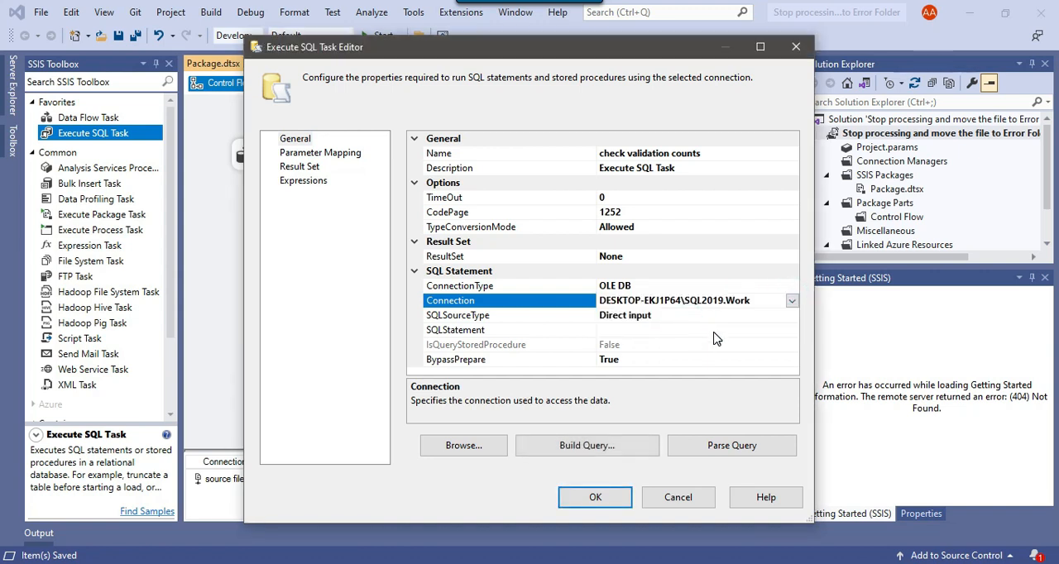
Enter the task's SQL statement as select count(*) from Email where email='' and accept the query.
{"action": "left_click", "coordinate": [716, 330]}
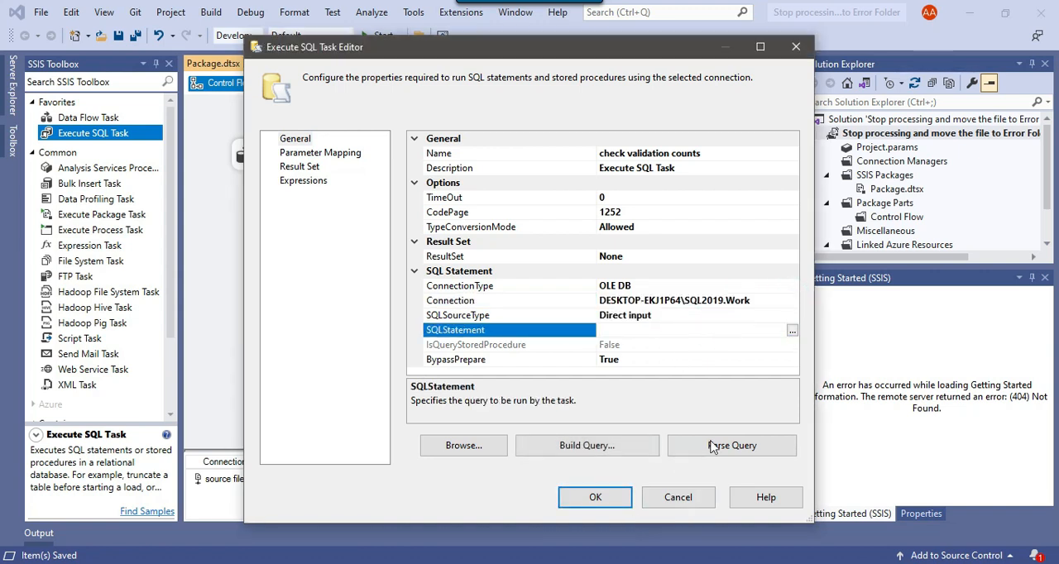
{"action": "left_click", "coordinate": [792, 332]}
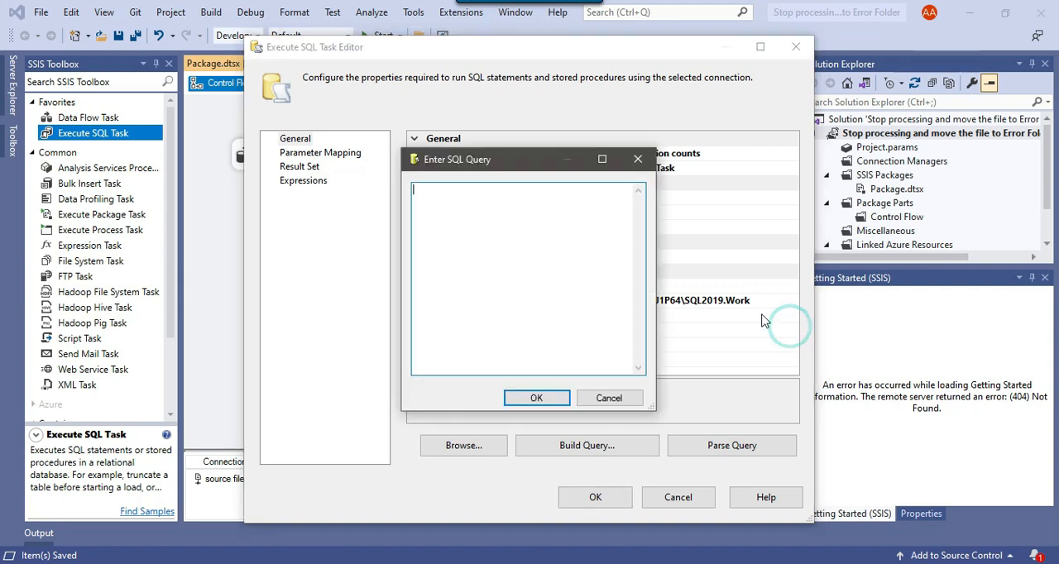
{"action": "type", "text": "select count(*) from Email where email='"}
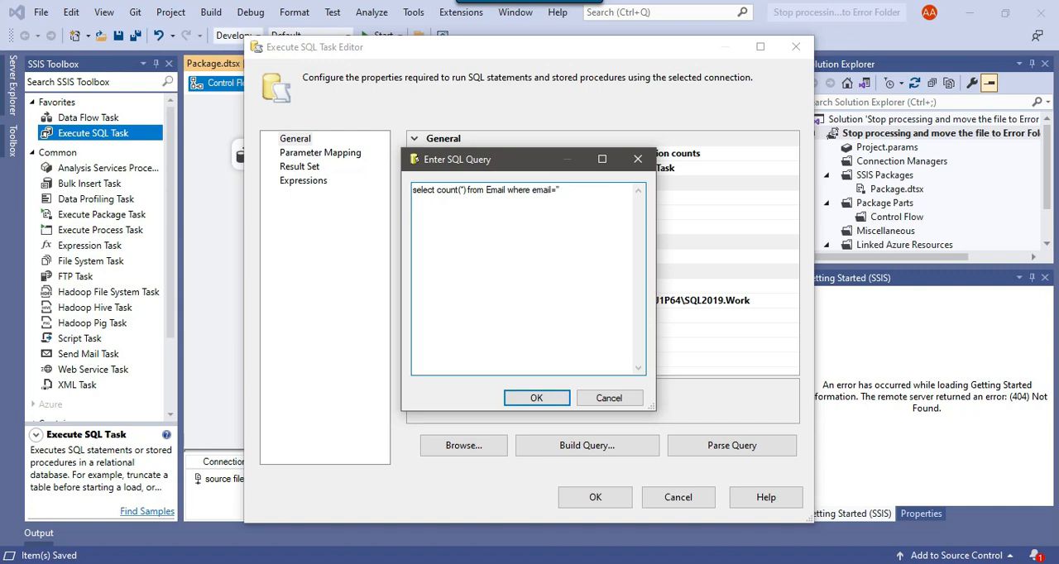
{"action": "left_click_drag", "start_coordinate": [578, 191], "coordinate": [409, 191]}
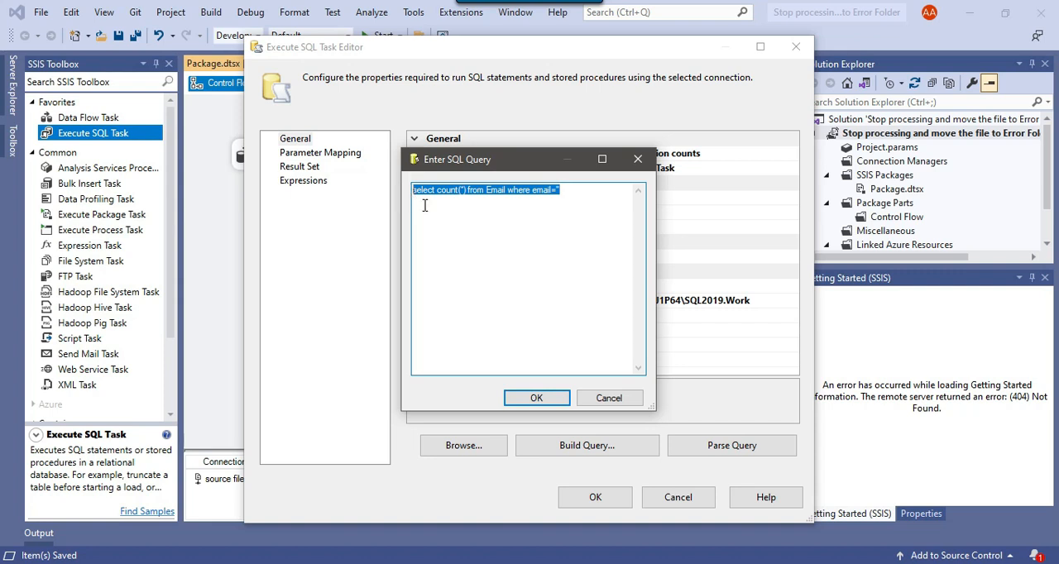
{"action": "left_click", "coordinate": [535, 399]}
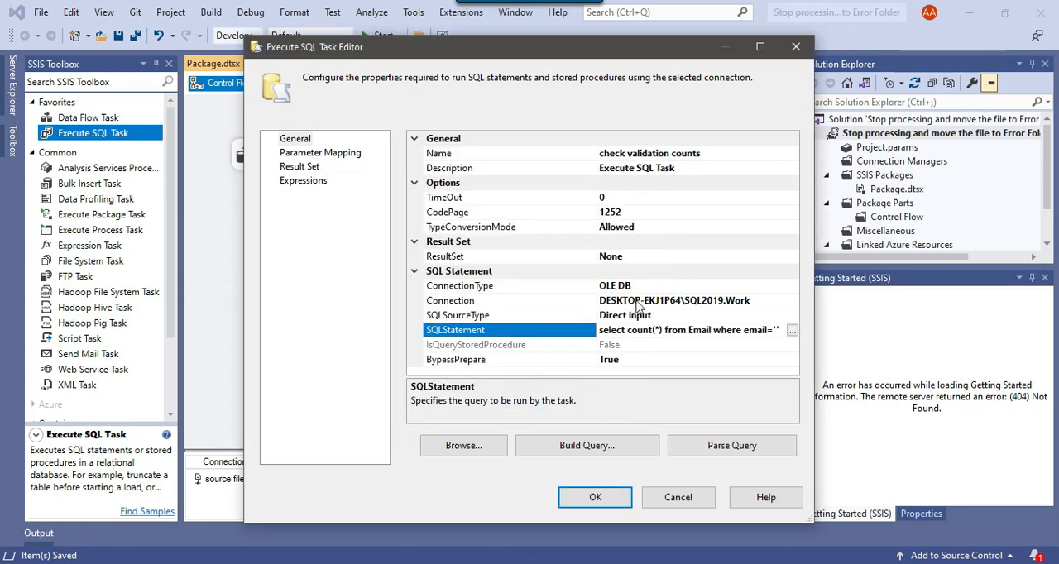
Set the task's result set to Single row, map result name 0 to User::ErrorCounts, and accept the task settings.
{"action": "left_click", "coordinate": [773, 256]}
{"action": "left_click", "coordinate": [792, 257]}
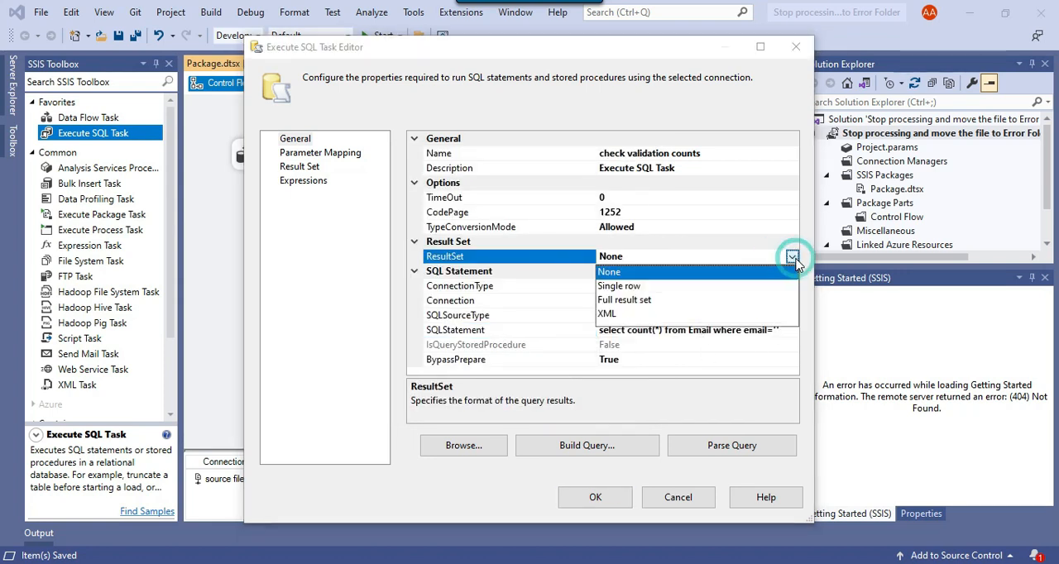
{"action": "left_click", "coordinate": [613, 287]}
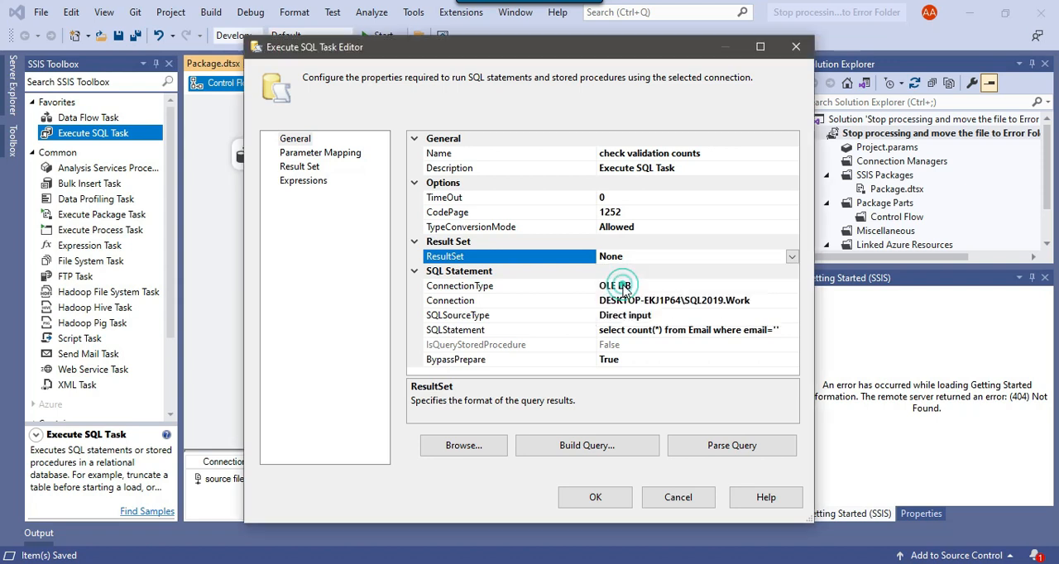
{"action": "left_click", "coordinate": [299, 166]}
{"action": "left_click", "coordinate": [688, 450]}
{"action": "left_click", "coordinate": [509, 157]}
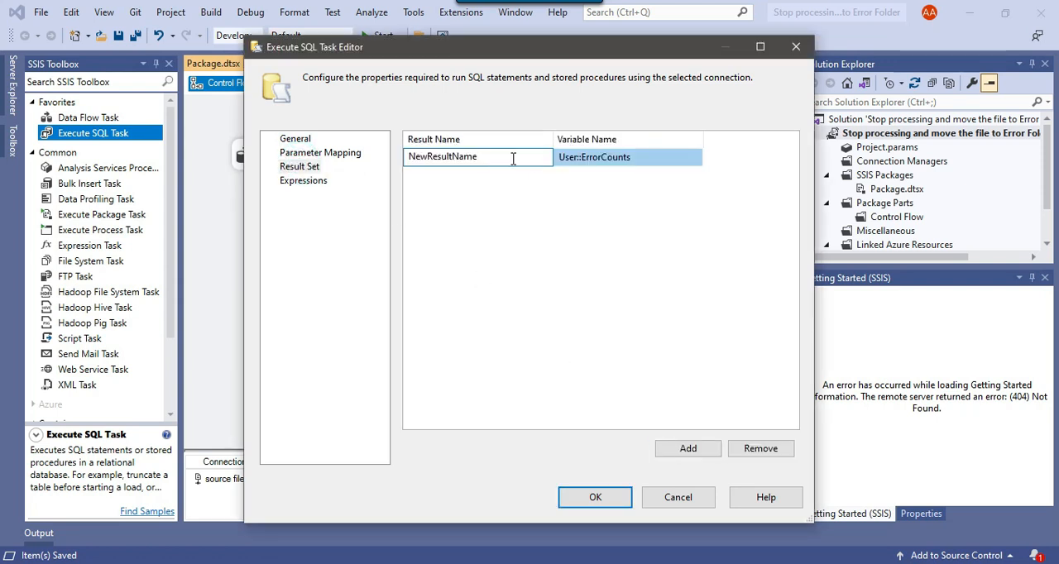
{"action": "type", "text": "0"}
{"action": "left_click", "coordinate": [550, 203]}
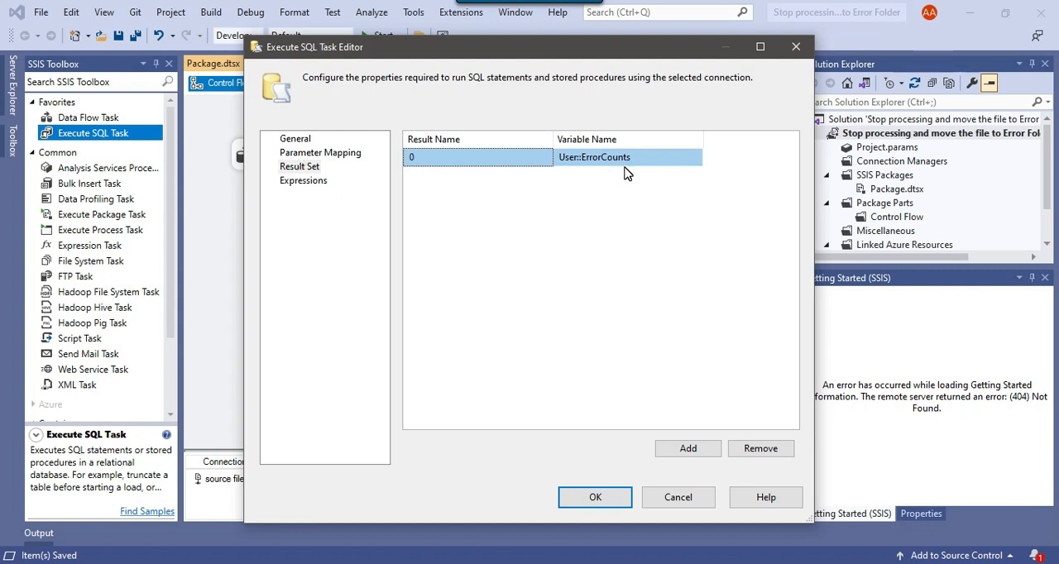
{"action": "left_click", "coordinate": [593, 499]}
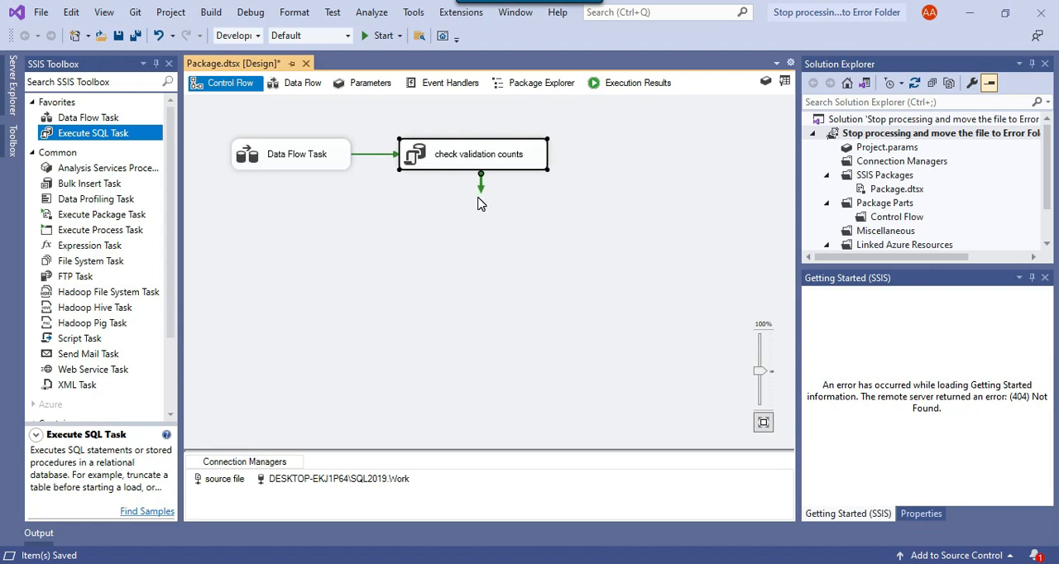
Add a second Execute SQL Task after "check validation counts" and connect that task to it.
{"action": "left_click", "coordinate": [126, 137]}
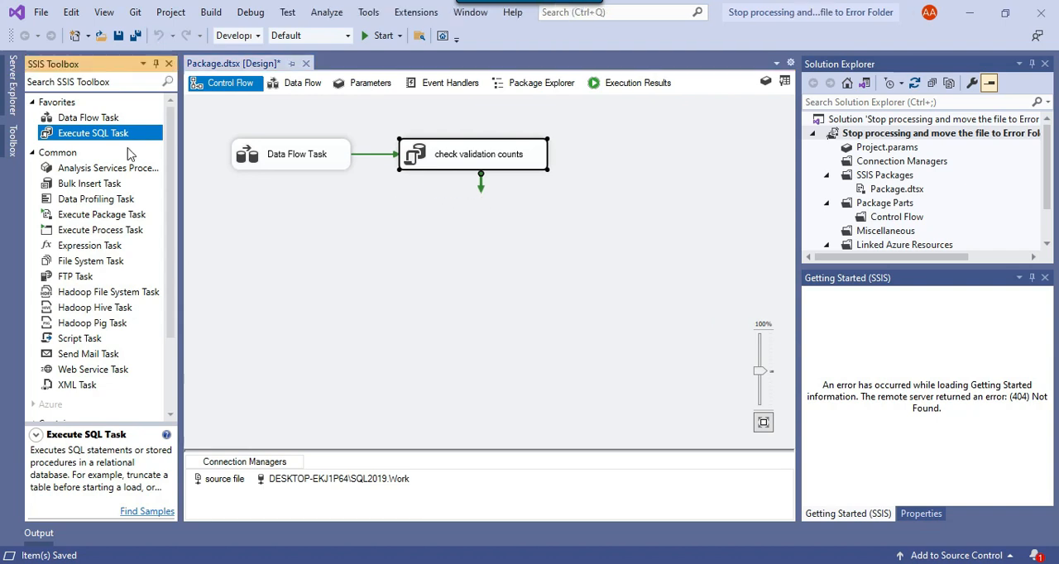
{"action": "left_click_drag", "start_coordinate": [93, 134], "coordinate": [604, 167]}
{"action": "left_click", "coordinate": [506, 165]}
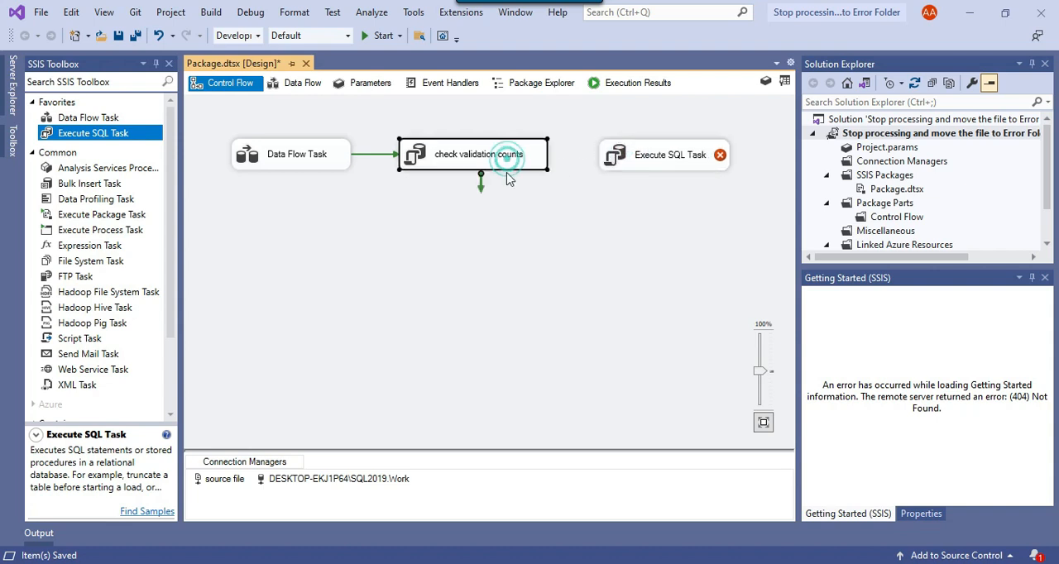
{"action": "left_click_drag", "start_coordinate": [481, 187], "coordinate": [643, 159]}
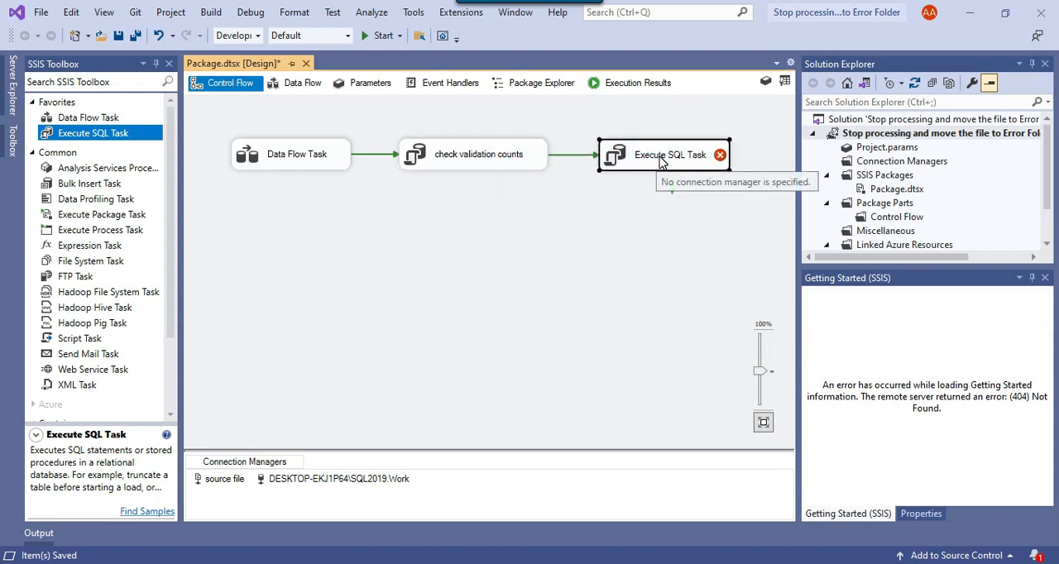
Rename the second Execute SQL Task as "let the process continue".
{"action": "left_click", "coordinate": [668, 160]}
{"action": "type", "text": "le"}
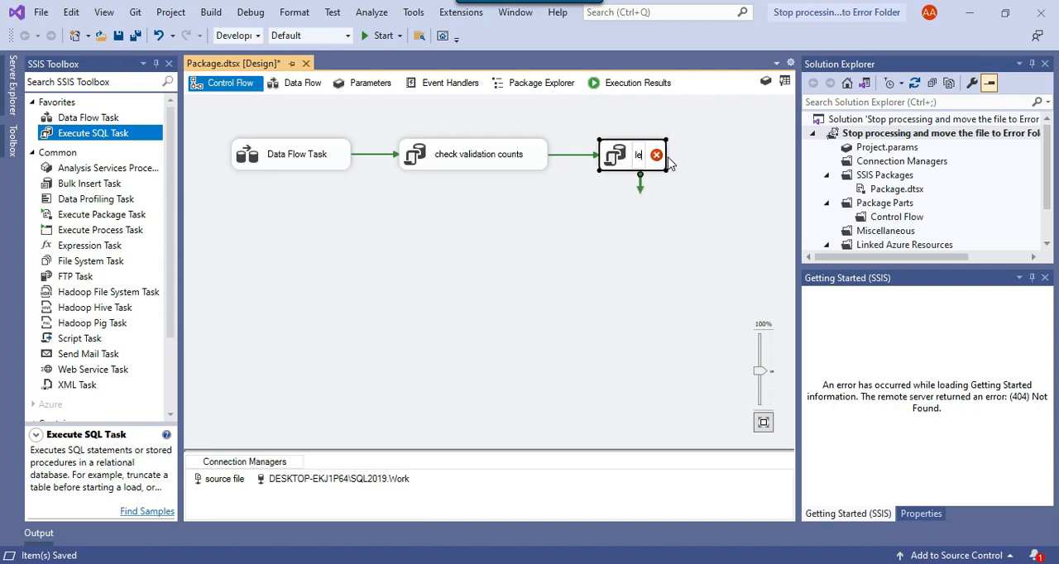
{"action": "type", "text": "t the process"}
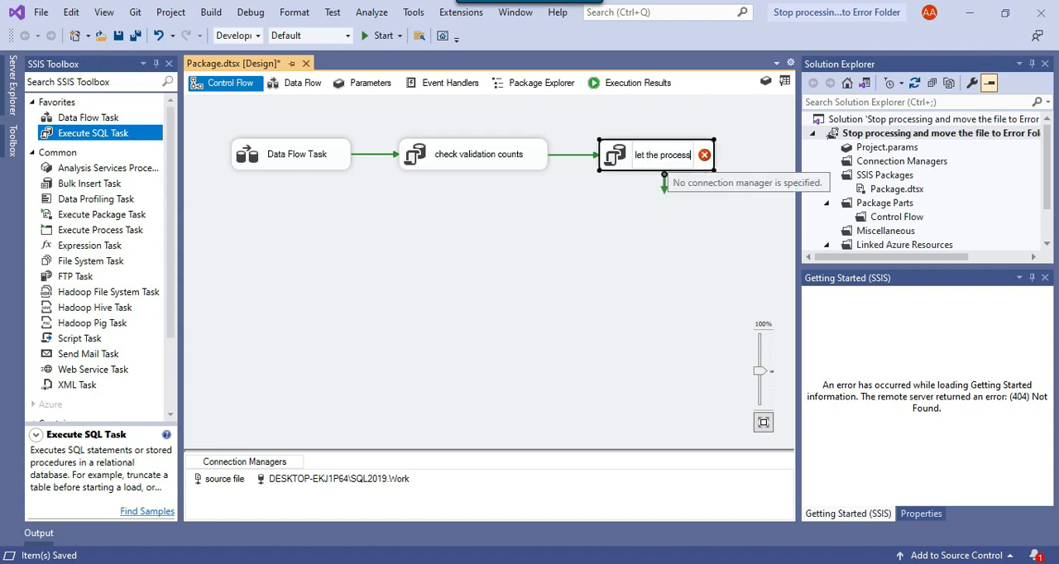
{"action": "type", "text": " cortine"}
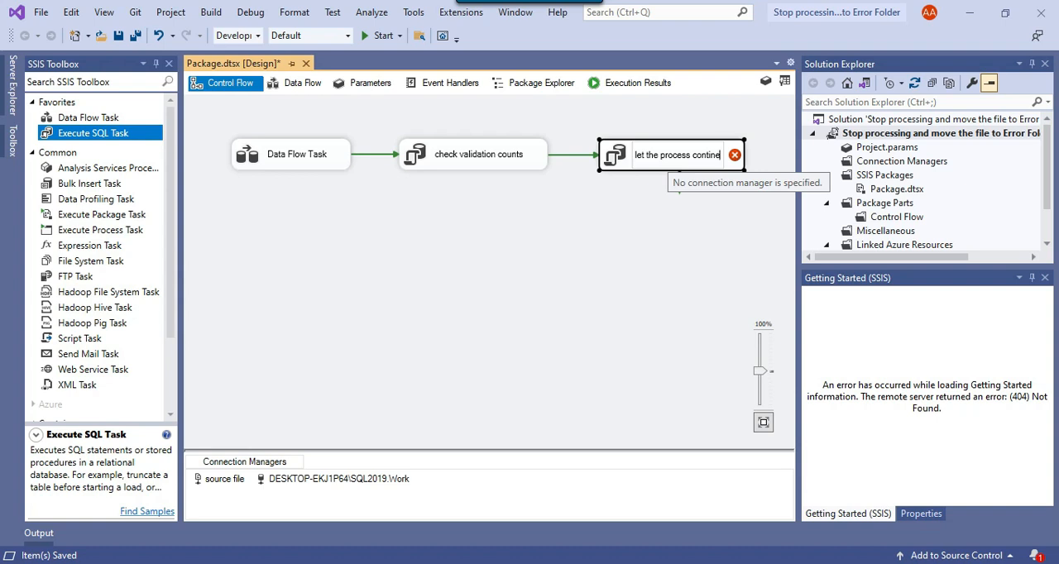
{"action": "key", "text": "BackSpace"}
{"action": "key", "text": "BackSpace"}
{"action": "key", "text": "BackSpace"}
{"action": "type", "text": "inue"}
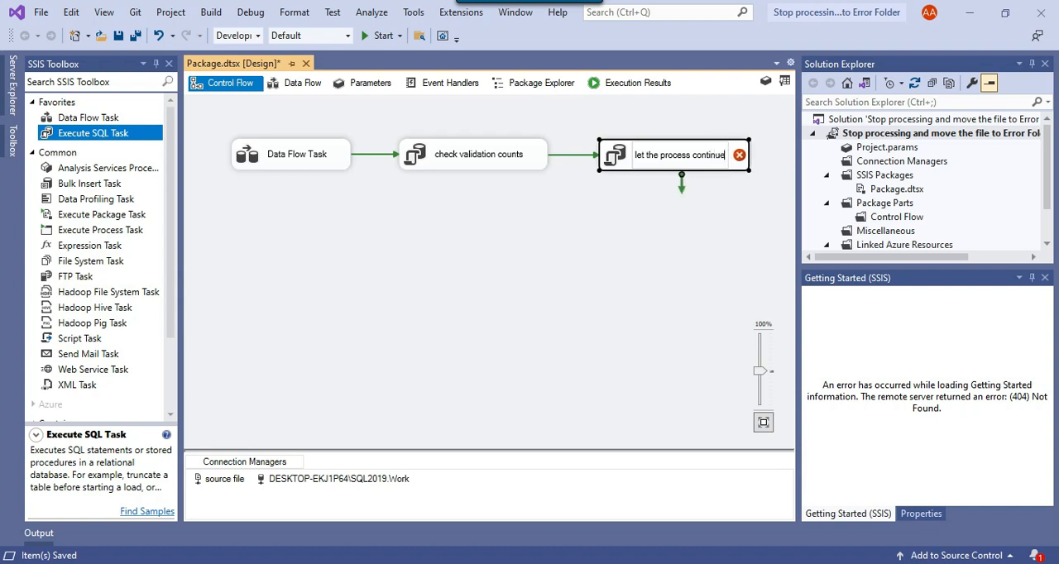
{"action": "left_click", "coordinate": [631, 213]}
{"action": "right_click", "coordinate": [662, 159]}
{"action": "left_click", "coordinate": [596, 207]}
Set the "let the process continue" task's connection to DESKTOP-EKJ1P64\SQL2019.Work.
{"action": "left_click", "coordinate": [615, 156]}
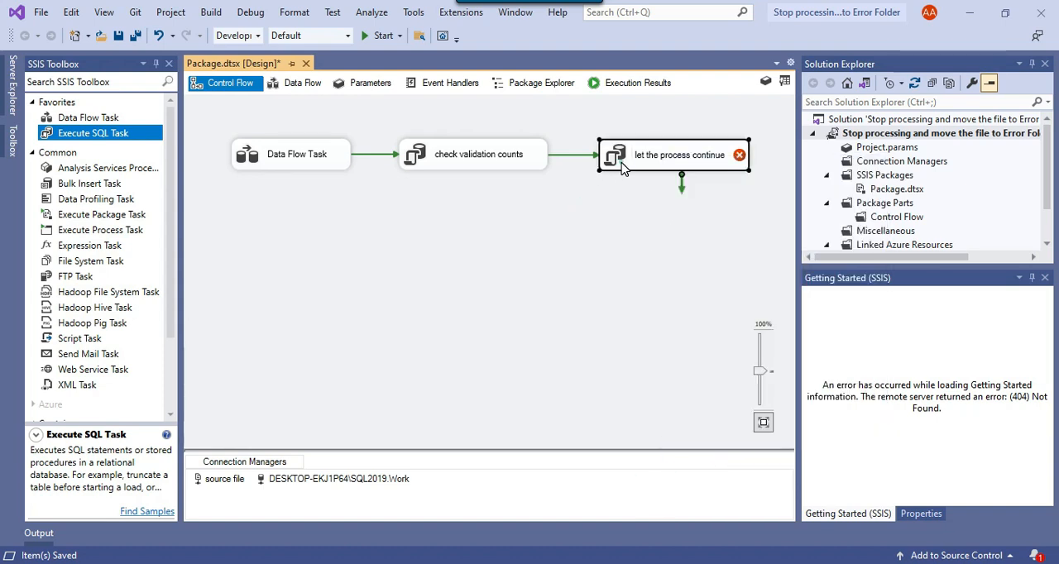
{"action": "double_click", "coordinate": [619, 156]}
{"action": "left_click", "coordinate": [752, 301]}
{"action": "left_click", "coordinate": [792, 301]}
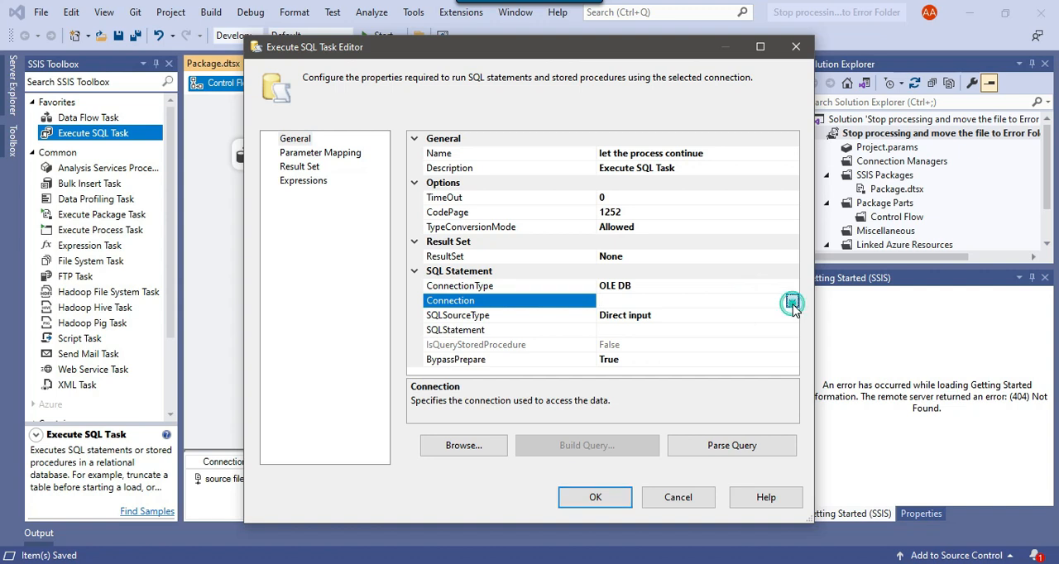
{"action": "left_click", "coordinate": [662, 330]}
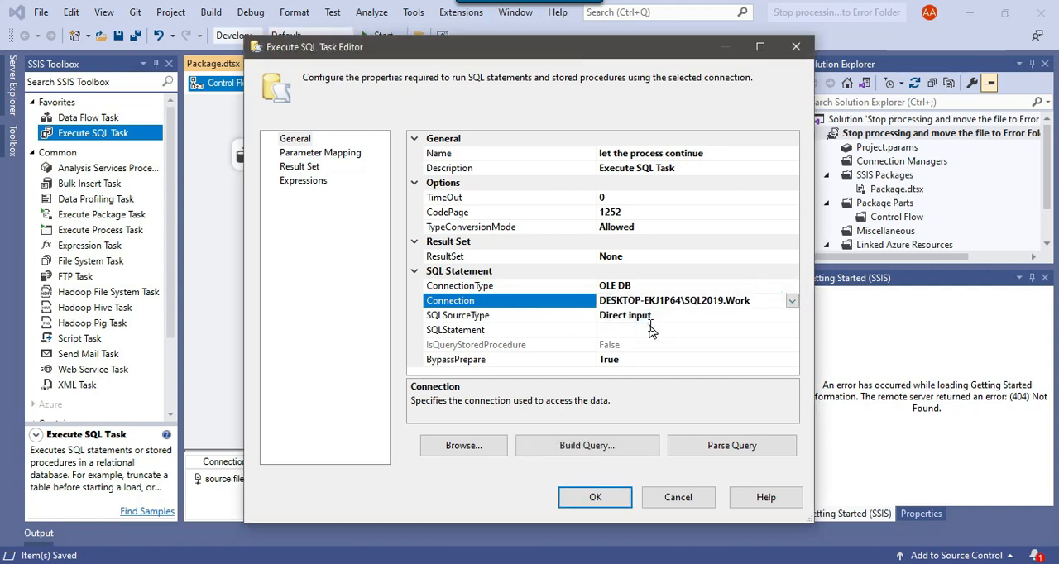
Enter the comment --we can let the process continue as the task's SQL statement and accept the task settings.
{"action": "left_click", "coordinate": [758, 329]}
{"action": "left_click", "coordinate": [792, 330]}
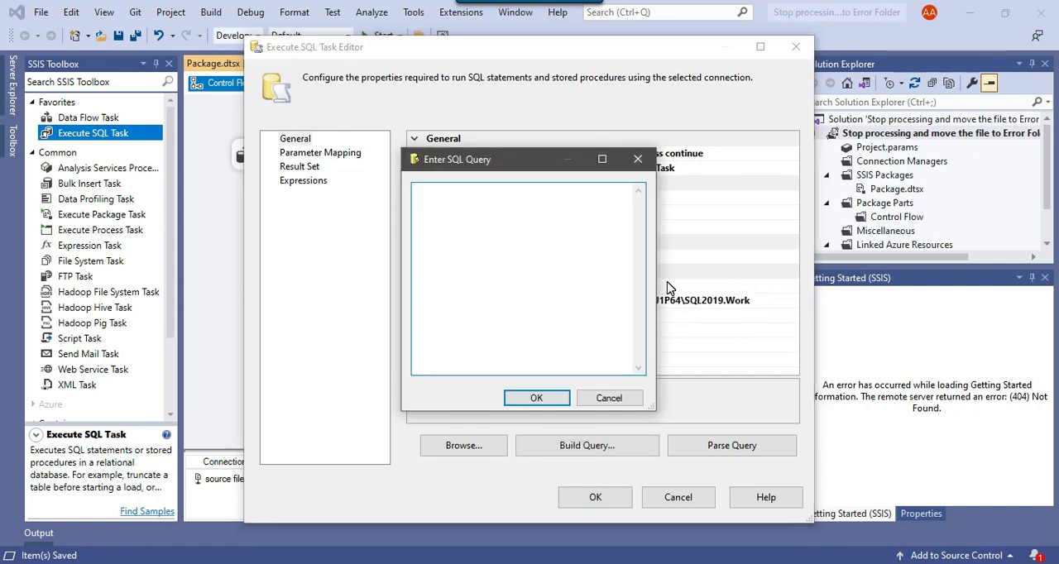
{"action": "type", "text": "--we can let the process continue"}
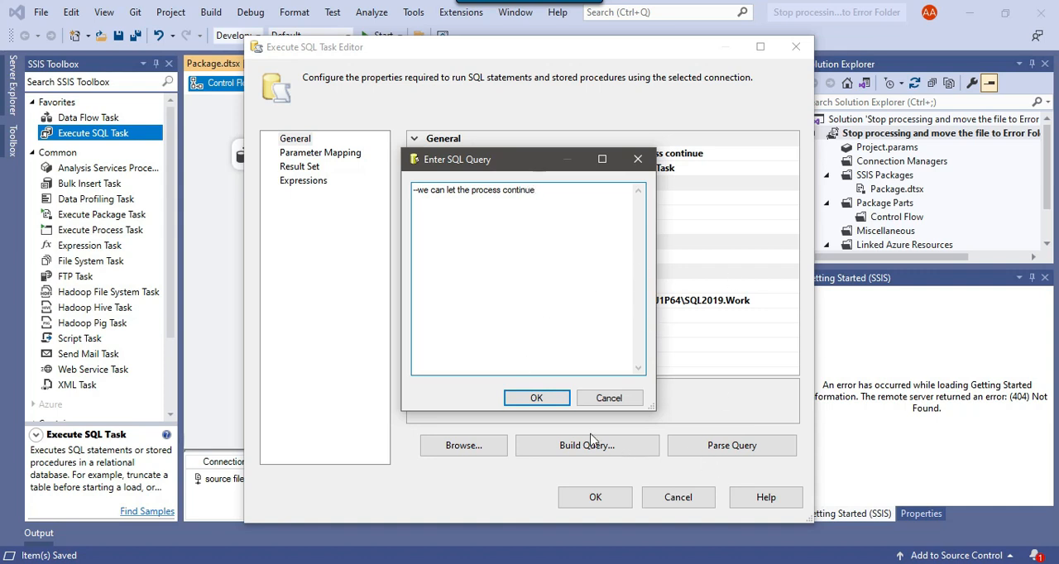
{"action": "left_click", "coordinate": [536, 398]}
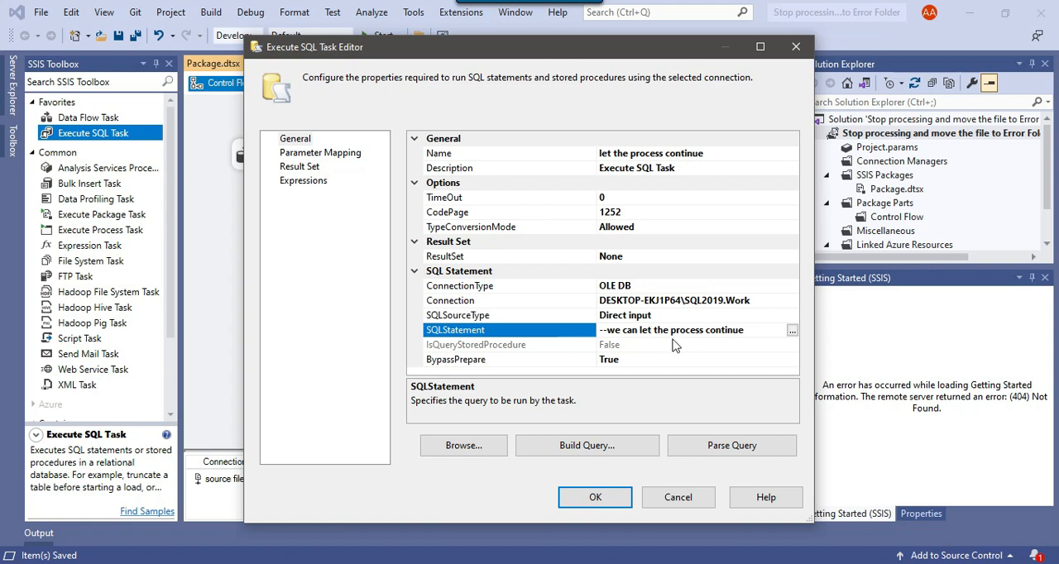
{"action": "left_click", "coordinate": [595, 497]}
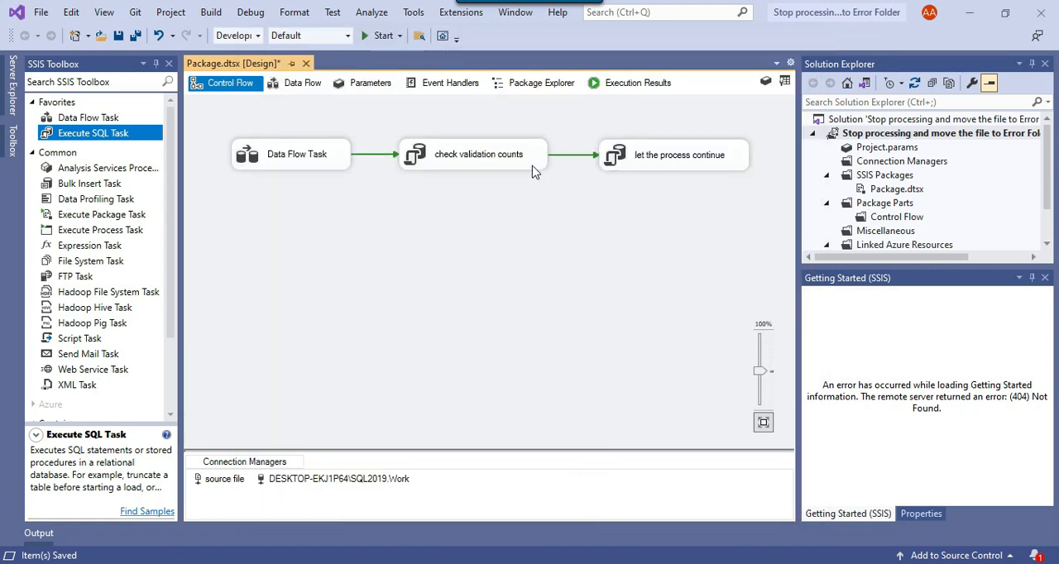
{"action": "left_click", "coordinate": [480, 150]}
{"action": "left_click", "coordinate": [579, 195]}
{"action": "left_click", "coordinate": [485, 154]}
{"action": "left_click", "coordinate": [662, 161]}
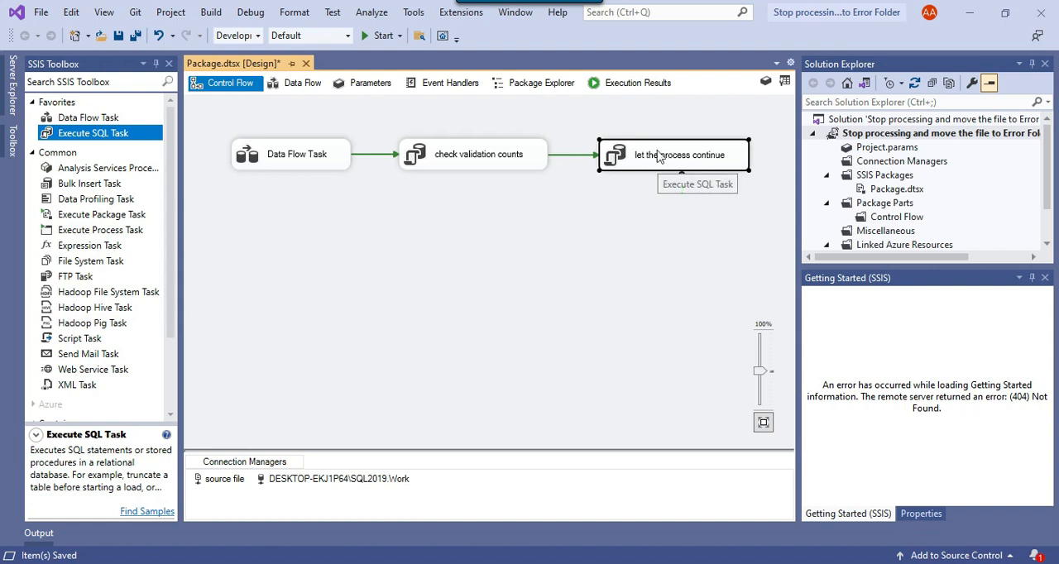
Set the precedence constraint between "check validation counts" and "let the process continue" to evaluate Expression and Constraint.
{"action": "right_click", "coordinate": [595, 157]}
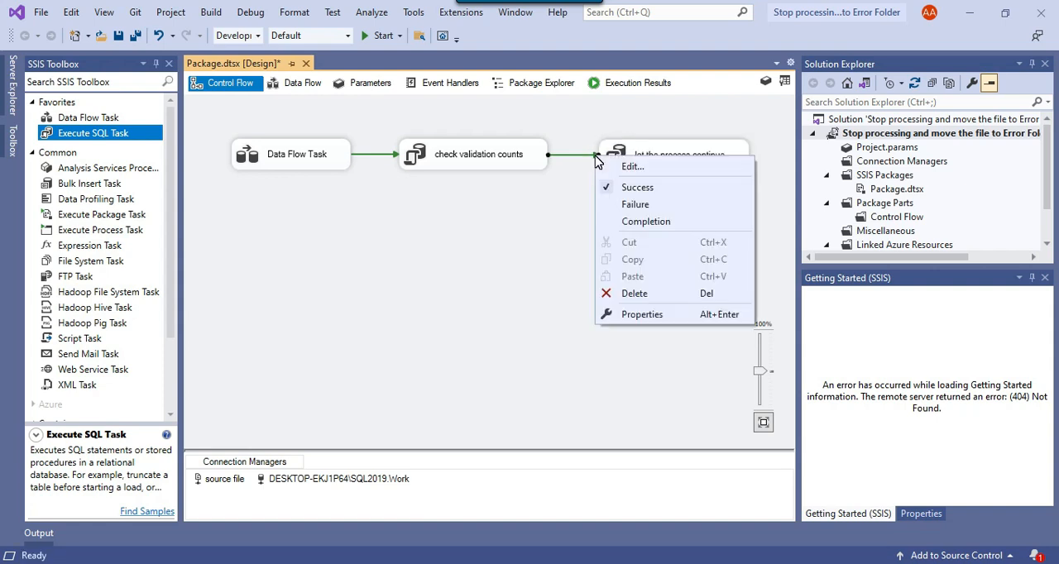
{"action": "left_click", "coordinate": [638, 170]}
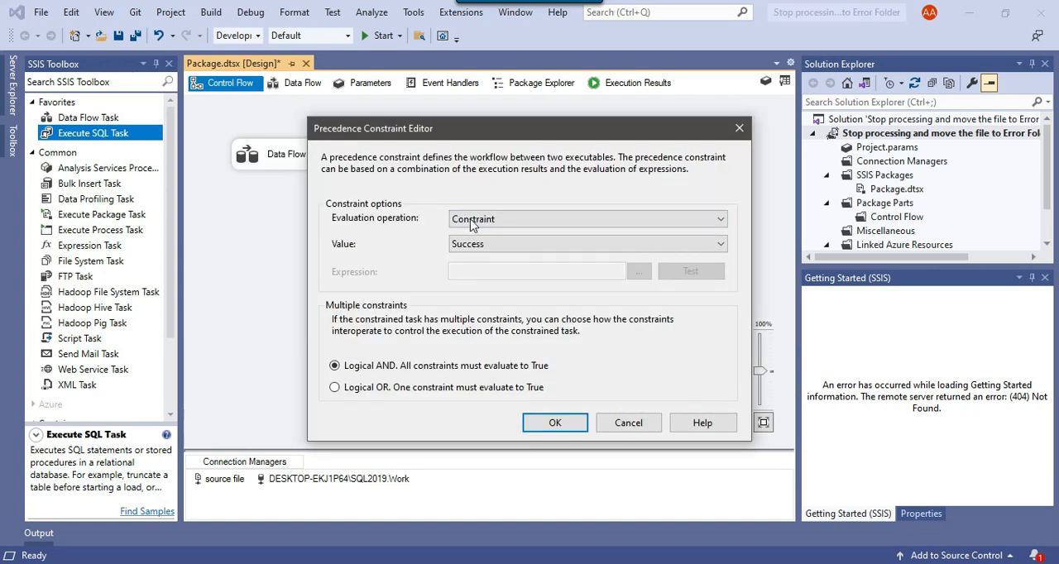
{"action": "left_click", "coordinate": [490, 219]}
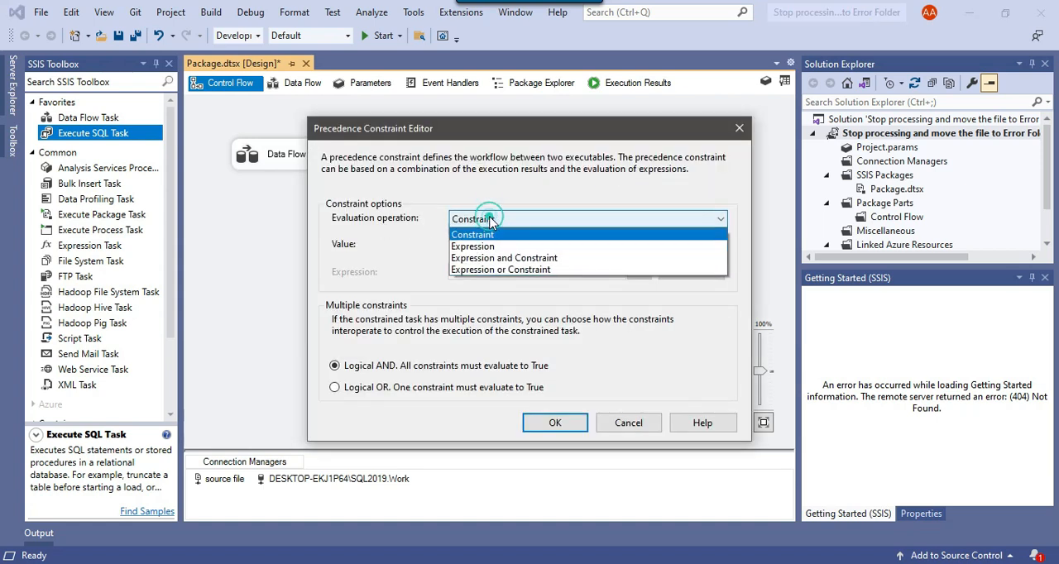
{"action": "left_click", "coordinate": [526, 259]}
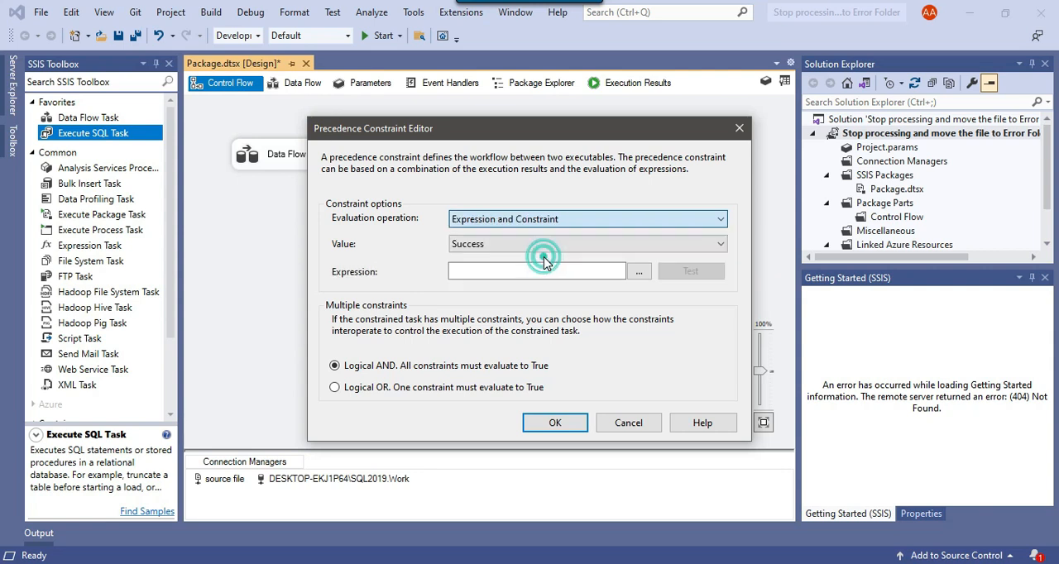
Build the constraint expression @[User::ErrorCounts]==0 from the user variable, evaluate it, and accept it.
{"action": "left_click", "coordinate": [639, 273]}
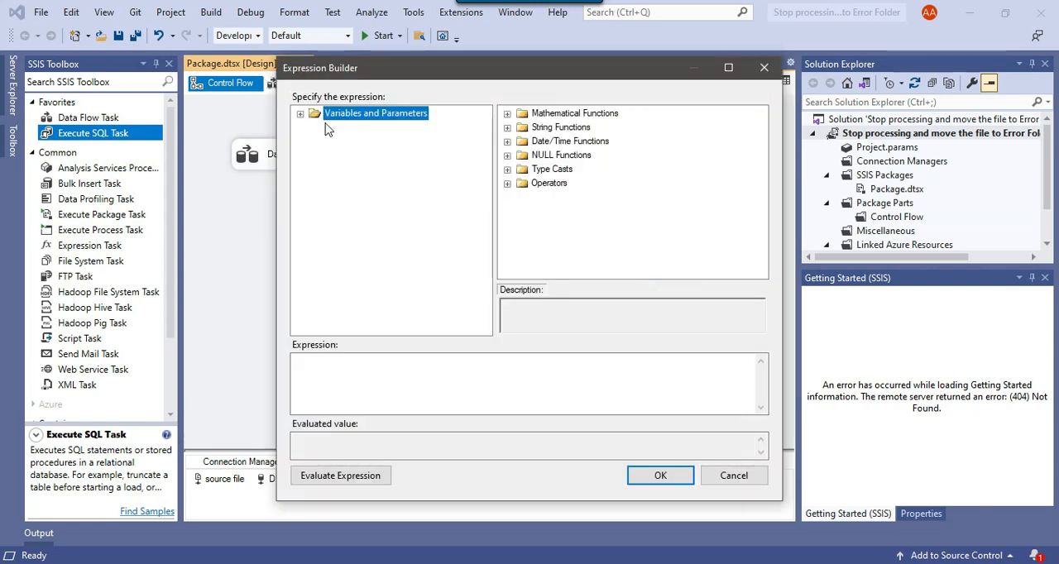
{"action": "left_click", "coordinate": [300, 113]}
{"action": "left_click_drag", "start_coordinate": [397, 142], "coordinate": [424, 364]}
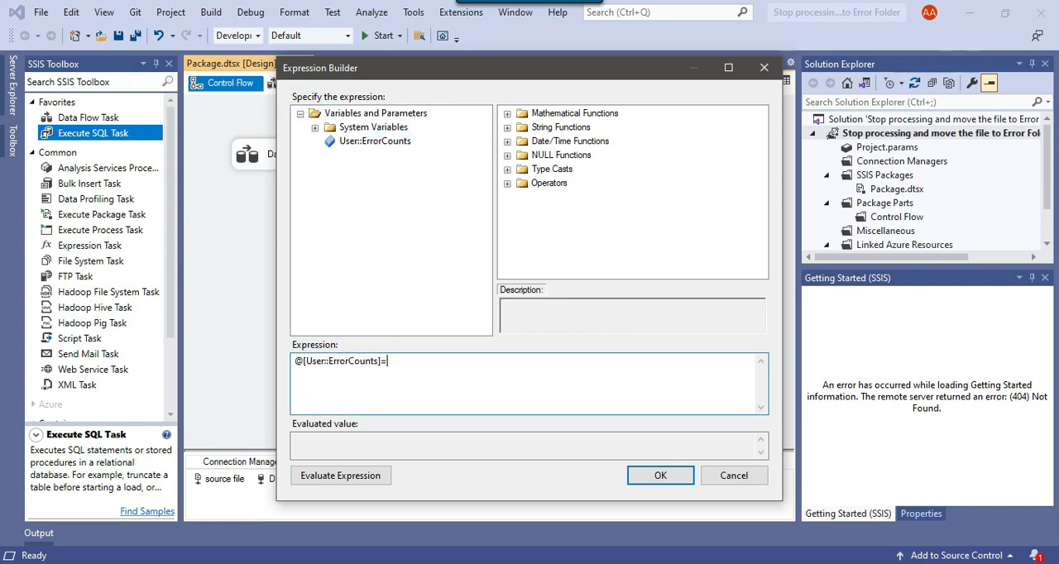
{"action": "left_click", "coordinate": [312, 484]}
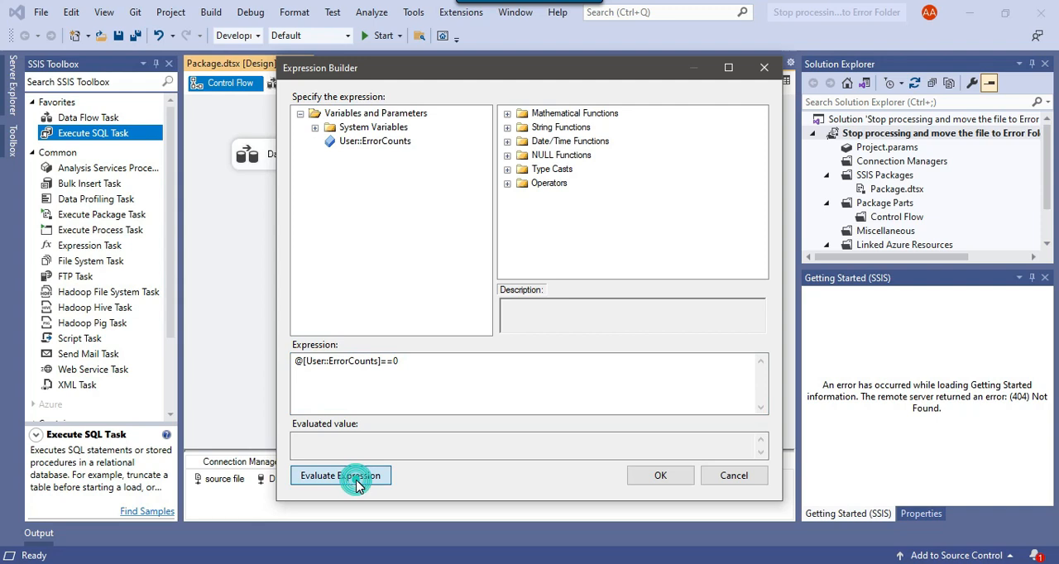
{"action": "left_click", "coordinate": [659, 480]}
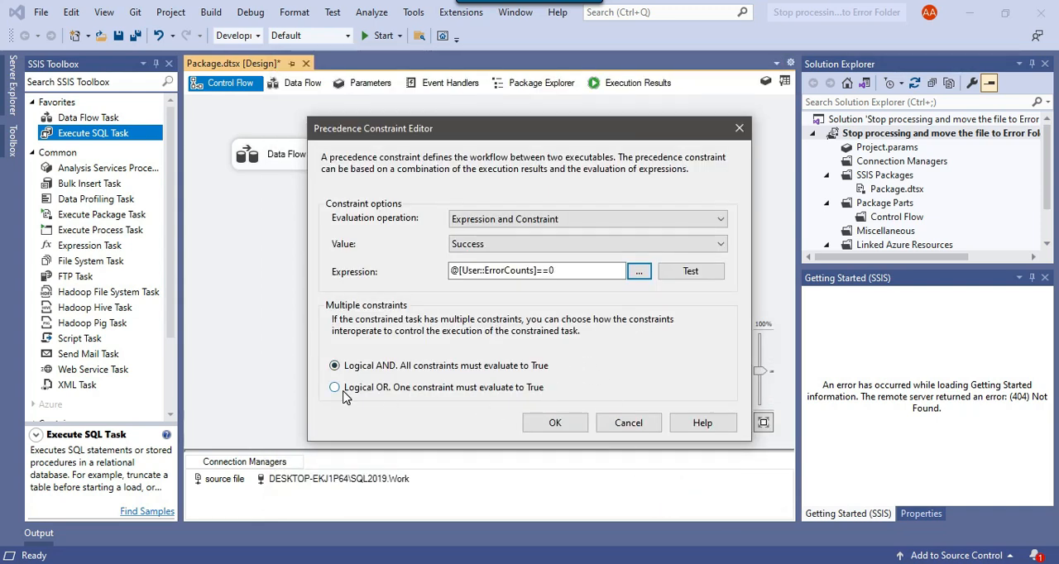
Set multiple constraints to Logical OR and accept the constraint leading to "let the process continue".
{"action": "left_click", "coordinate": [355, 389]}
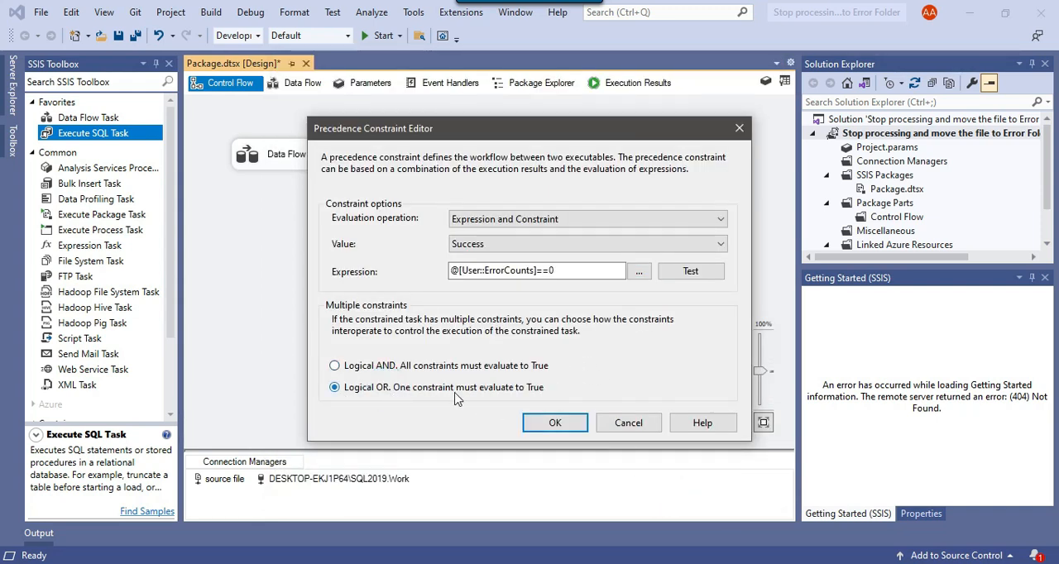
{"action": "left_click", "coordinate": [555, 424]}
{"action": "left_click", "coordinate": [570, 203]}
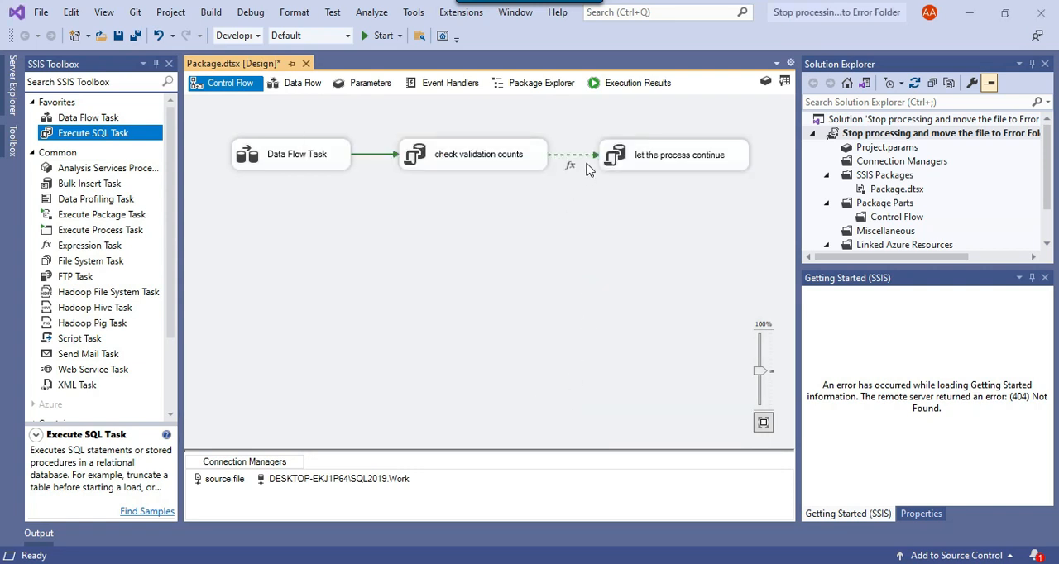
{"action": "left_click", "coordinate": [482, 158]}
{"action": "left_click", "coordinate": [664, 163]}
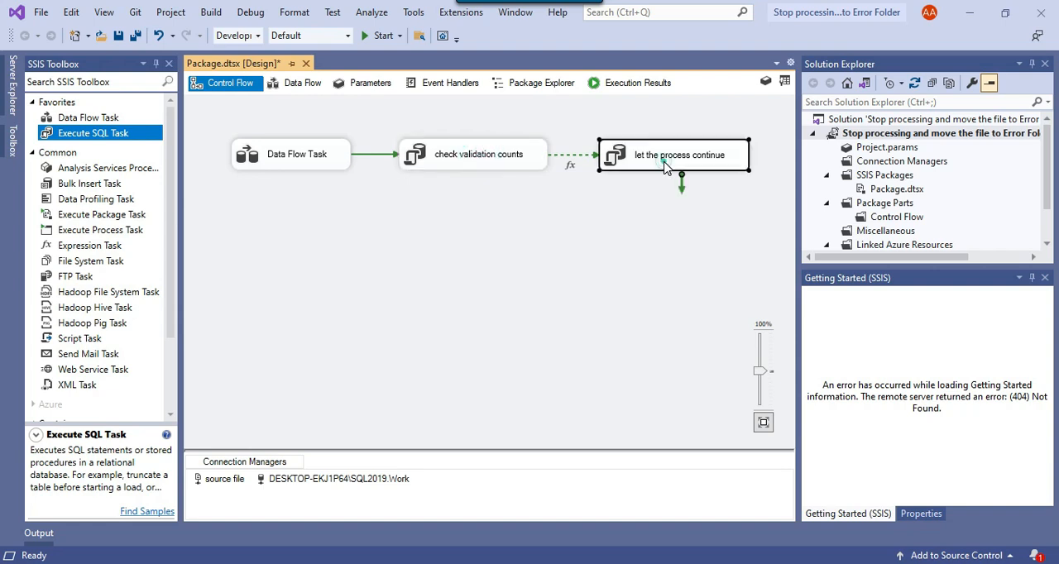
{"action": "left_click", "coordinate": [648, 217]}
{"action": "left_click", "coordinate": [714, 164]}
{"action": "left_click", "coordinate": [760, 207]}
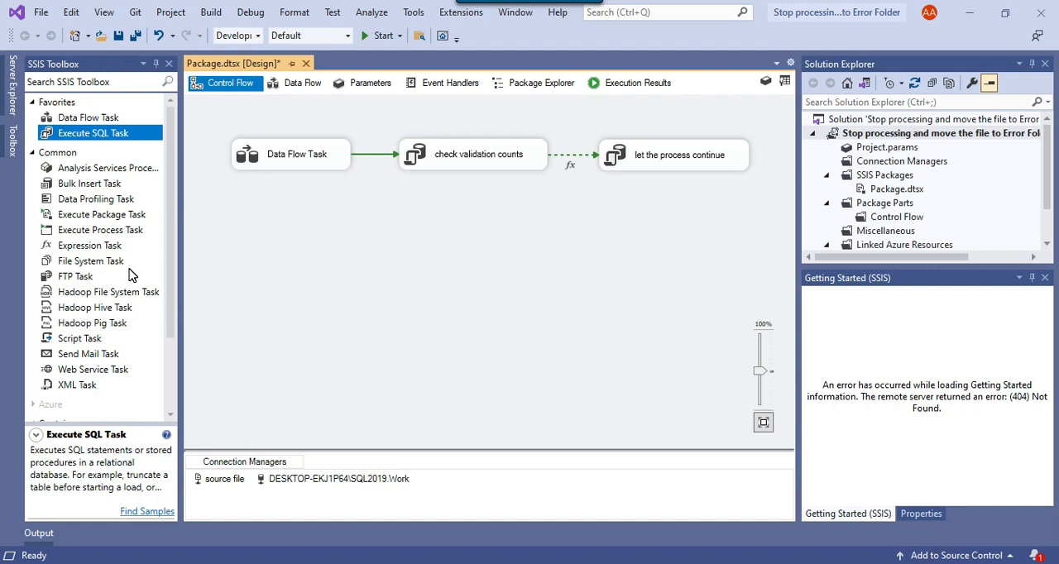
Add a File System Task below the SQL tasks and connect "check validation counts" to it.
{"action": "scroll", "coordinate": [129, 278], "scroll_direction": "down", "scroll_amount": 2}
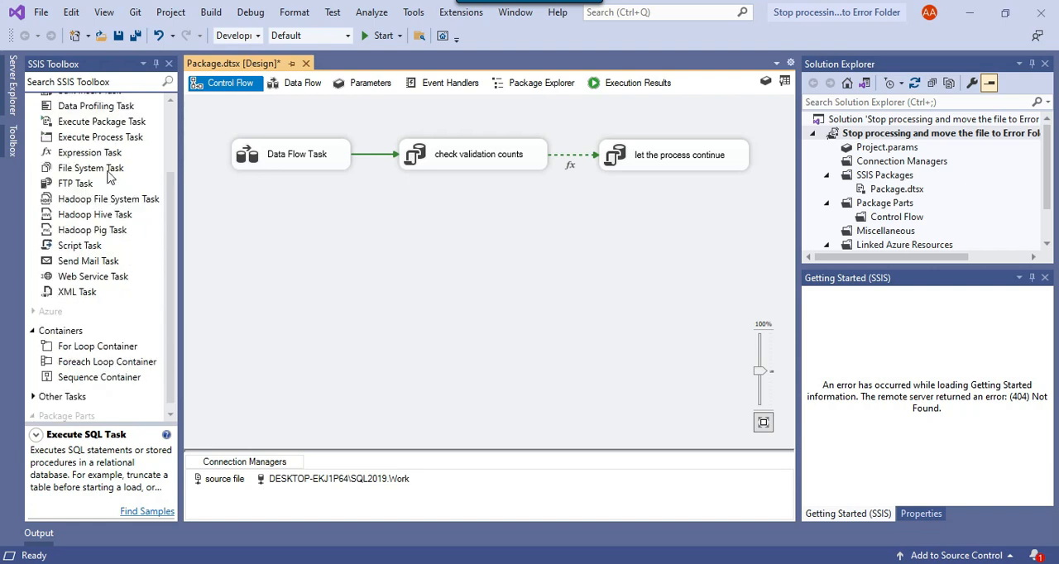
{"action": "scroll", "coordinate": [110, 183], "scroll_direction": "up", "scroll_amount": 2}
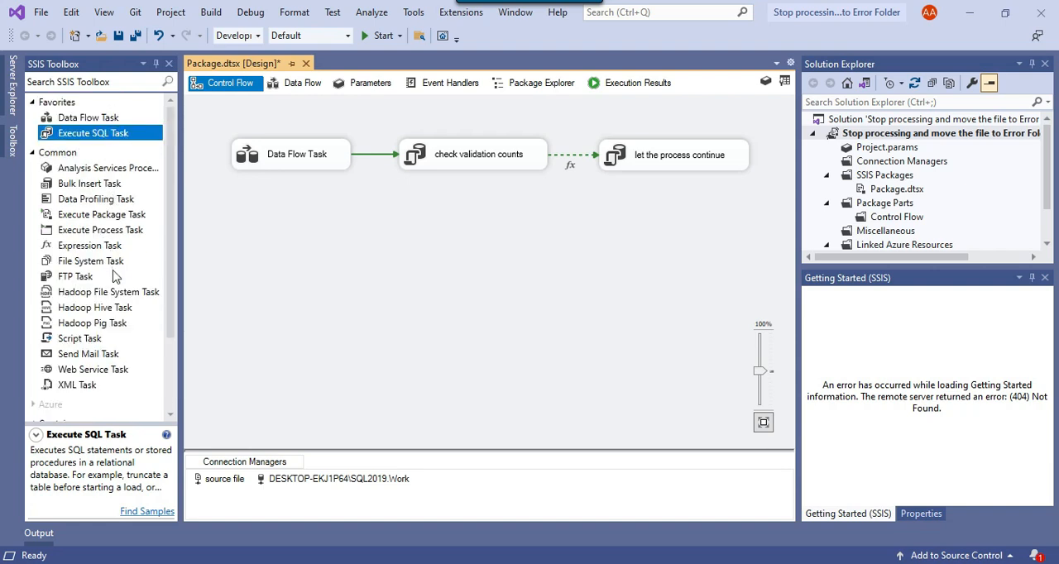
{"action": "left_click_drag", "start_coordinate": [89, 263], "coordinate": [524, 213]}
{"action": "left_click", "coordinate": [507, 166]}
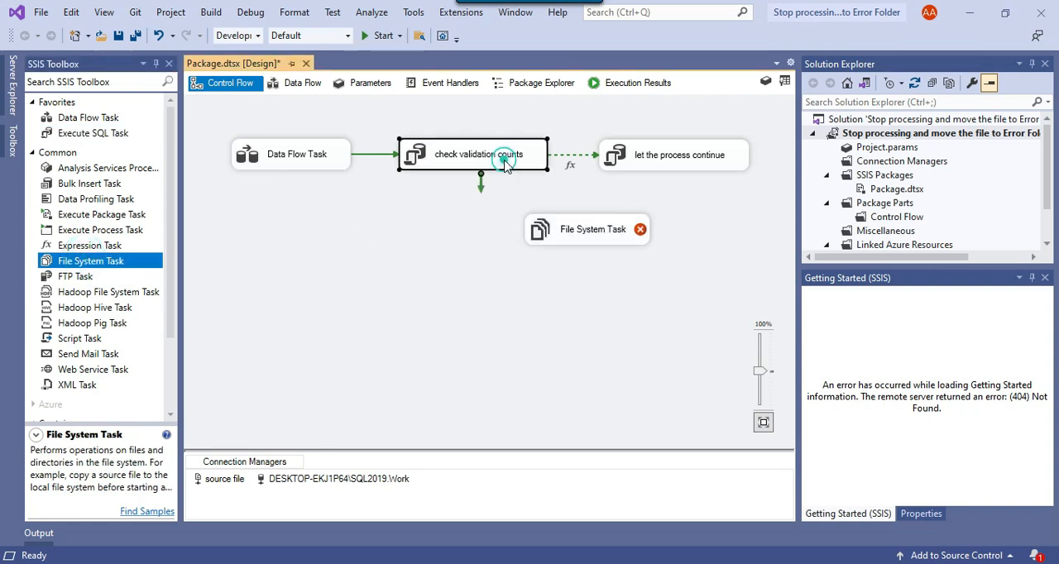
{"action": "left_click_drag", "start_coordinate": [480, 176], "coordinate": [557, 250]}
{"action": "double_click", "coordinate": [553, 241]}
{"action": "left_click", "coordinate": [499, 250]}
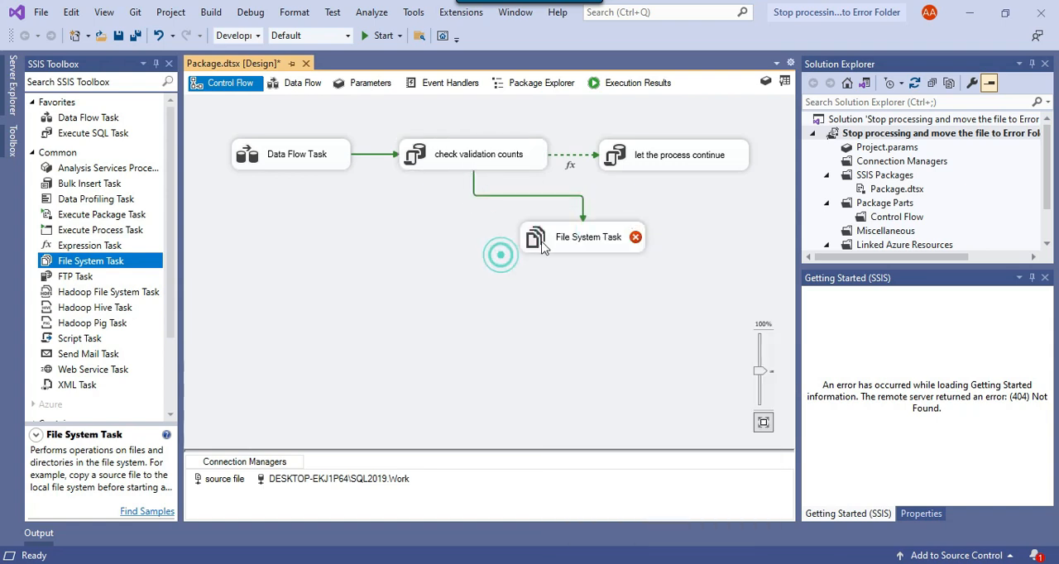
Set the precedence constraint leading to the File System Task to evaluate Expression and Constraint.
{"action": "left_click", "coordinate": [583, 218]}
{"action": "double_click", "coordinate": [583, 218]}
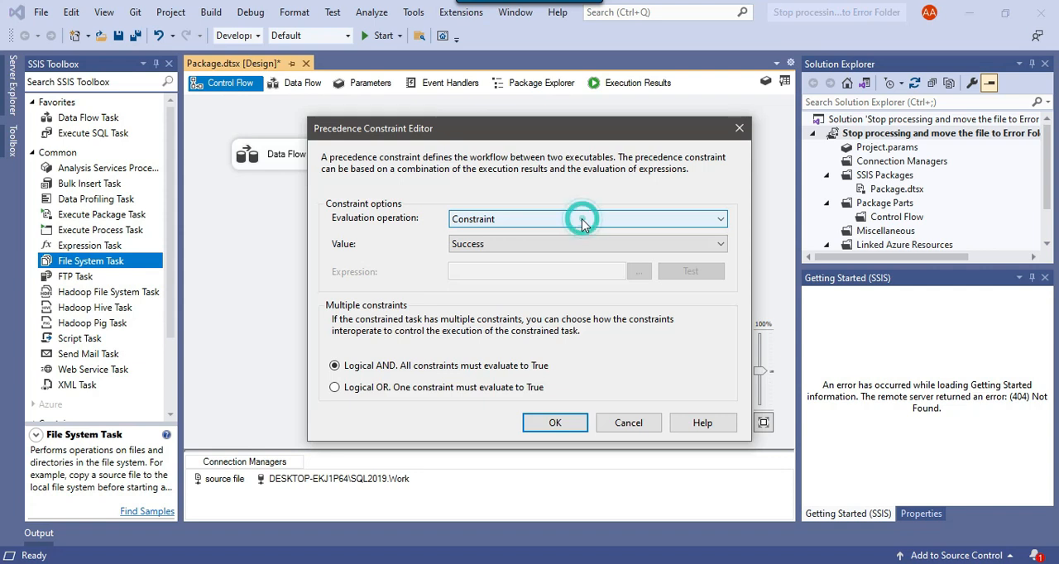
{"action": "left_click", "coordinate": [495, 220]}
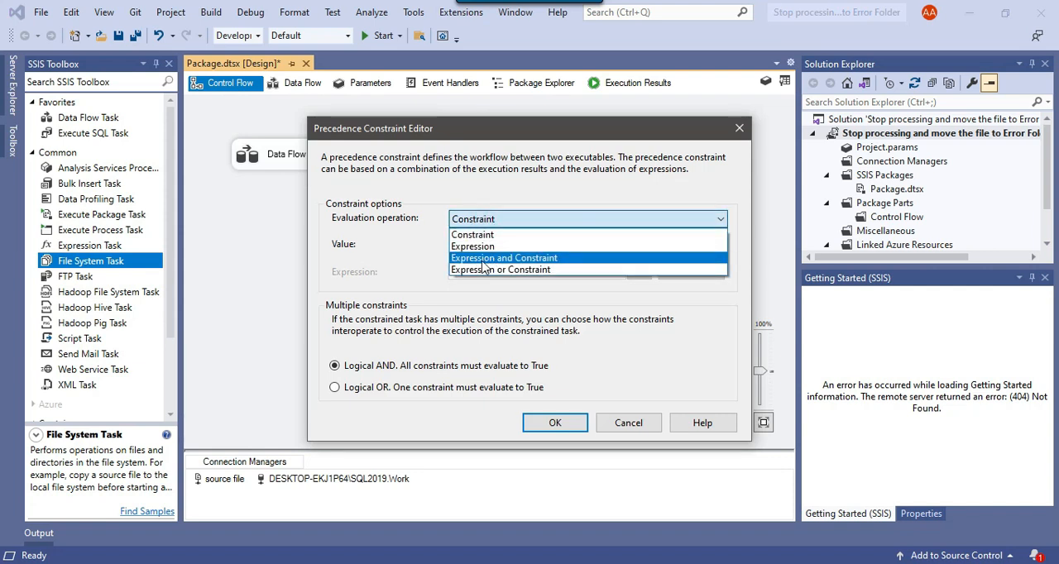
{"action": "left_click", "coordinate": [534, 258]}
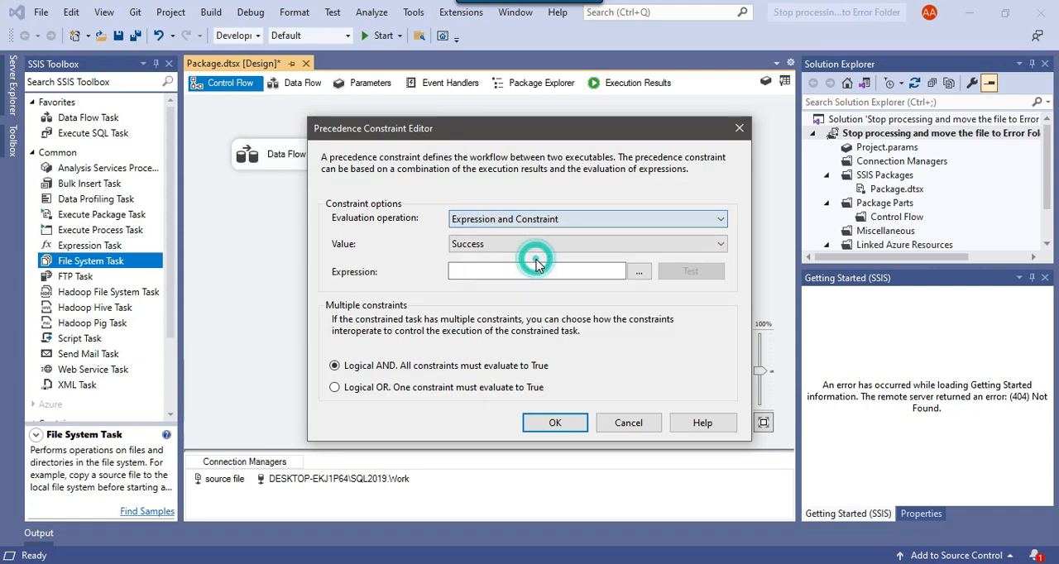
Build the File System Task's constraint expression as @[User::ErrorCounts]>0, evaluate it, and accept it.
{"action": "left_click", "coordinate": [642, 274]}
{"action": "left_click", "coordinate": [301, 113]}
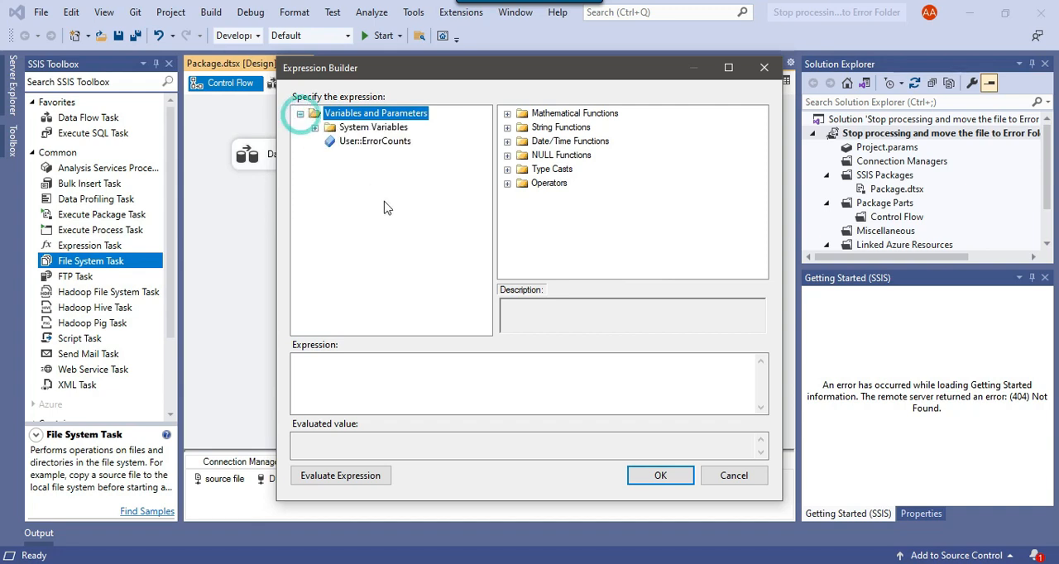
{"action": "left_click_drag", "start_coordinate": [392, 148], "coordinate": [414, 380]}
{"action": "left_click", "coordinate": [442, 369]}
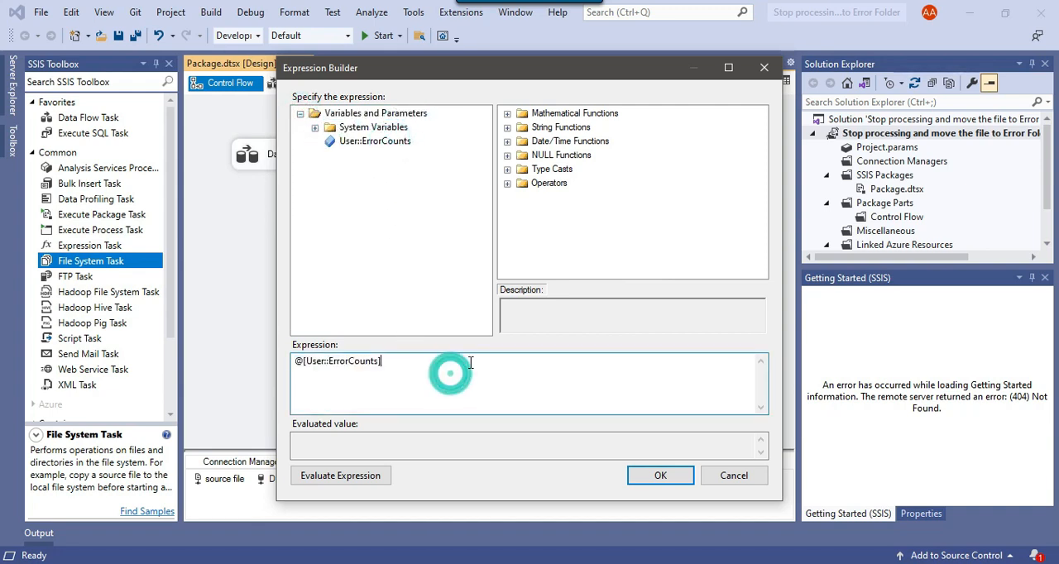
{"action": "type", "text": ">0"}
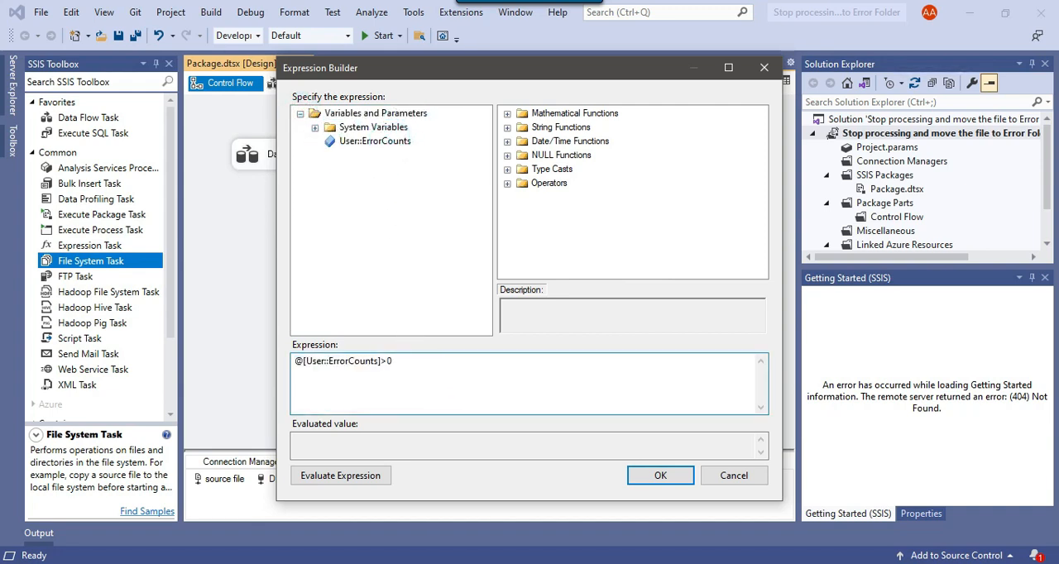
{"action": "left_click", "coordinate": [364, 479]}
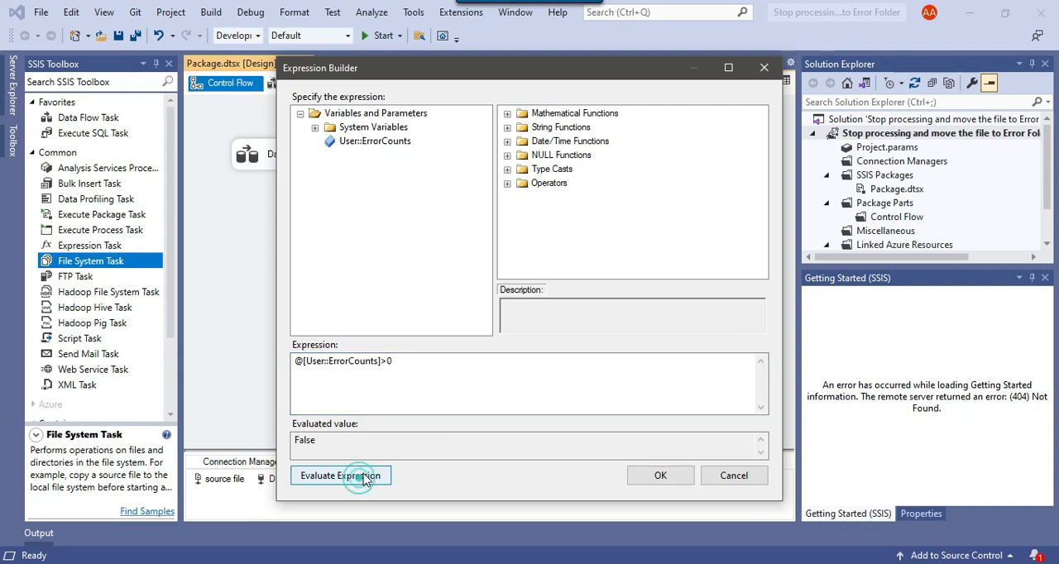
{"action": "left_click", "coordinate": [662, 476]}
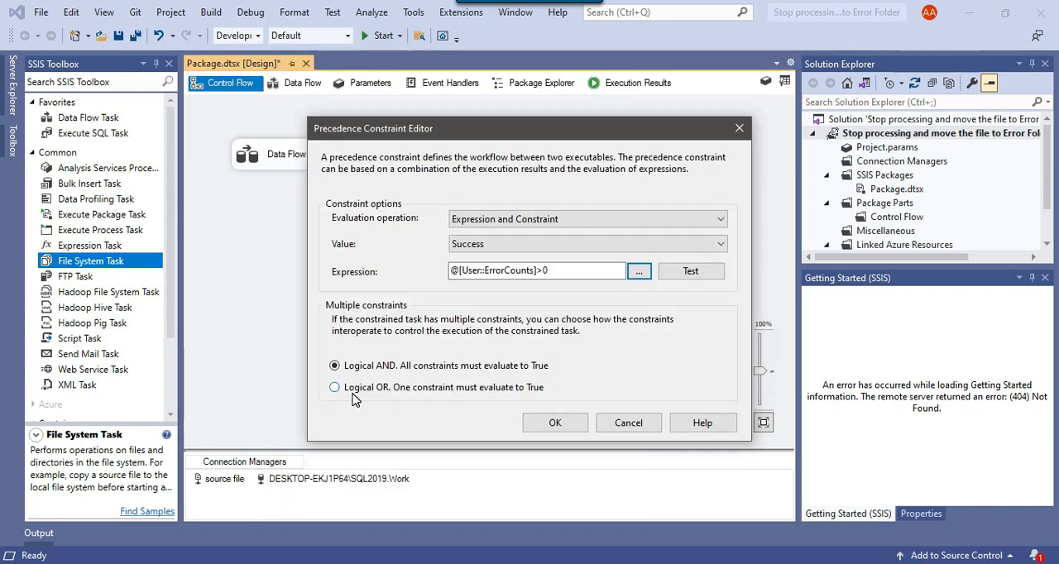
Switch the File System Task's multiple constraints option to Logical OR and accept its precedence constraint.
{"action": "left_click", "coordinate": [424, 389]}
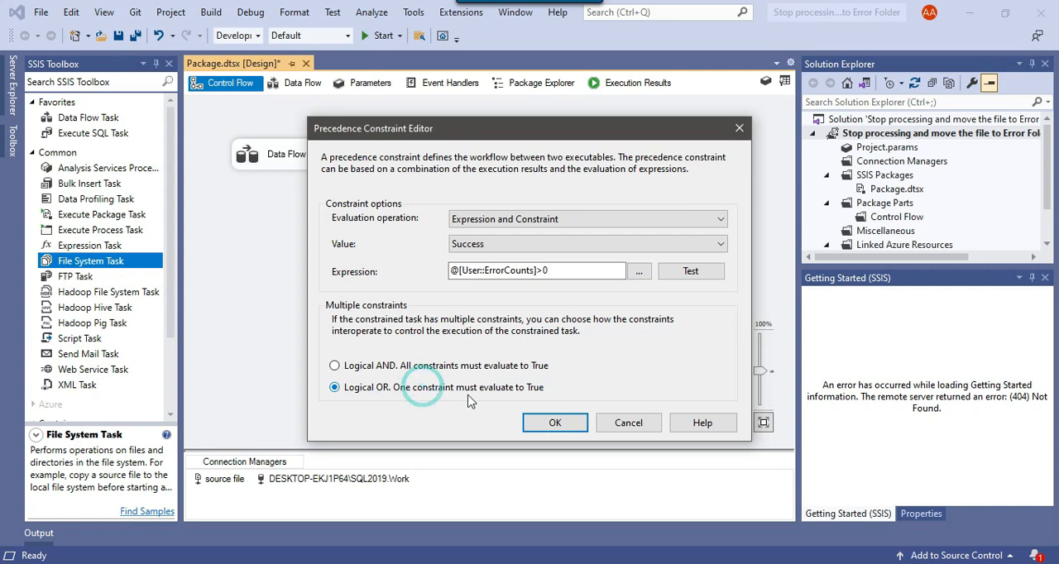
{"action": "left_click", "coordinate": [555, 423]}
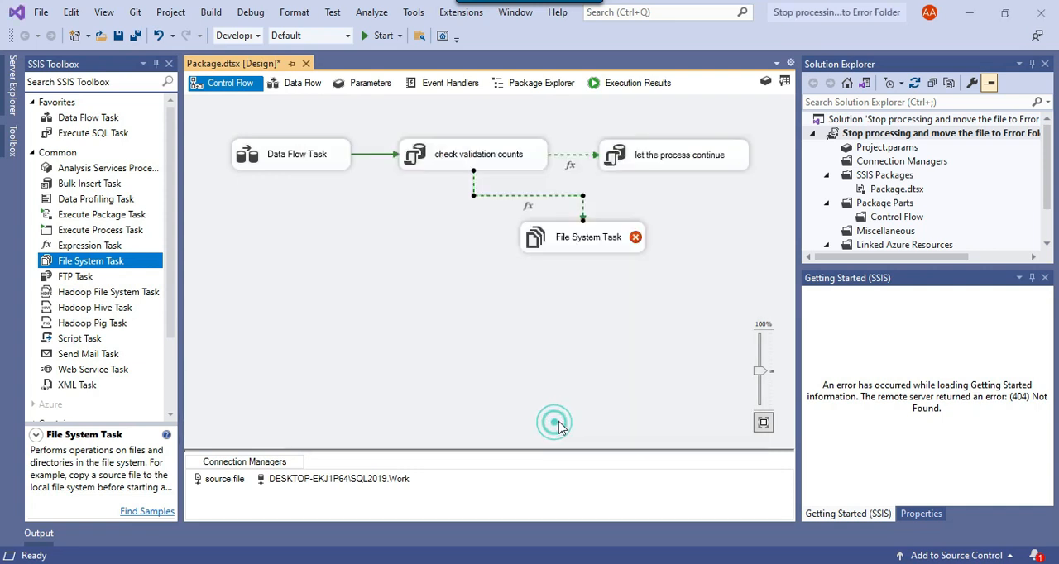
{"action": "left_click", "coordinate": [577, 245]}
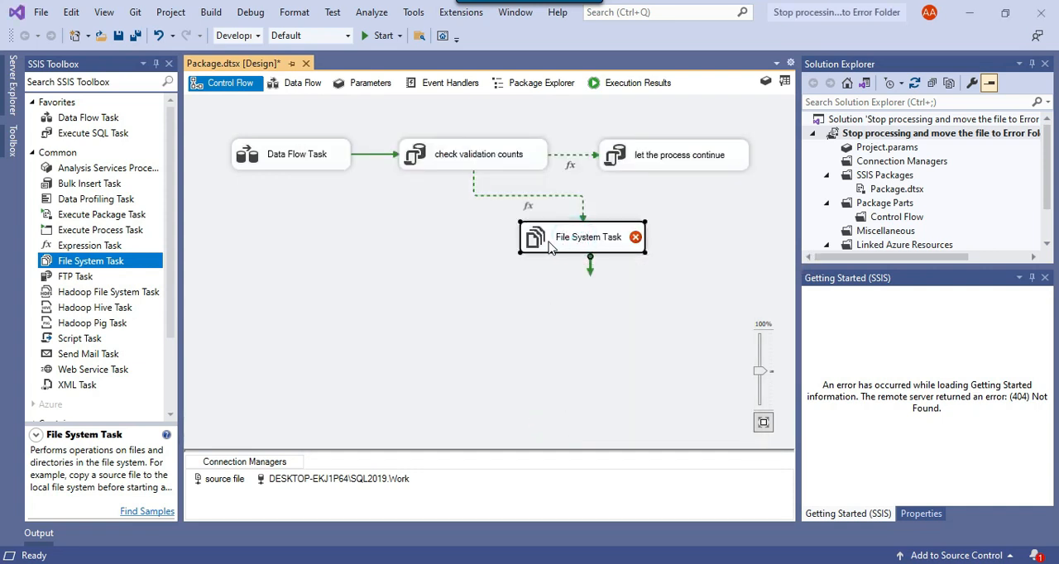
Open the File System Task for editing and set its operation to Move file.
{"action": "right_click", "coordinate": [548, 240]}
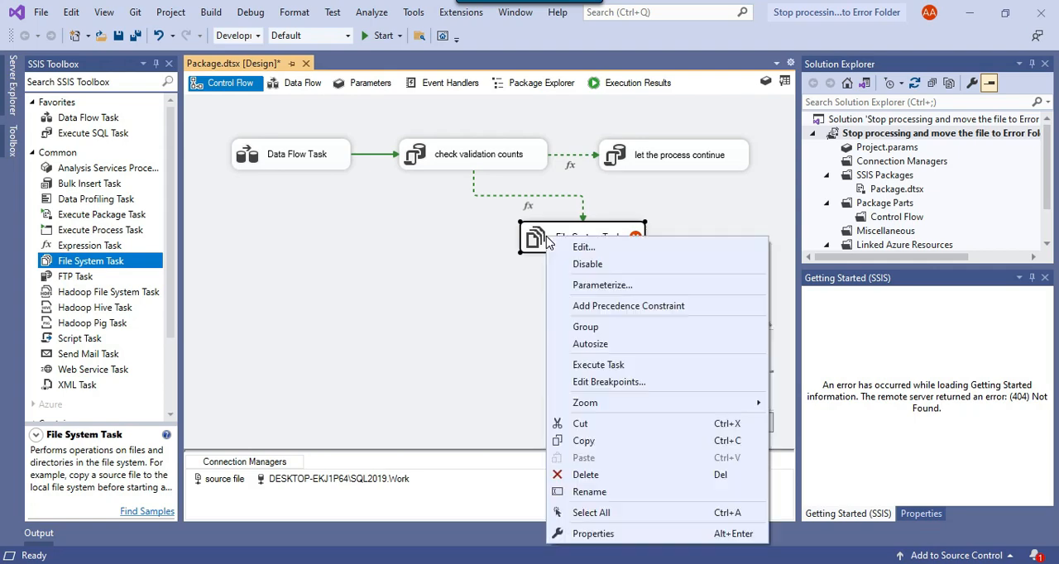
{"action": "left_click", "coordinate": [589, 247]}
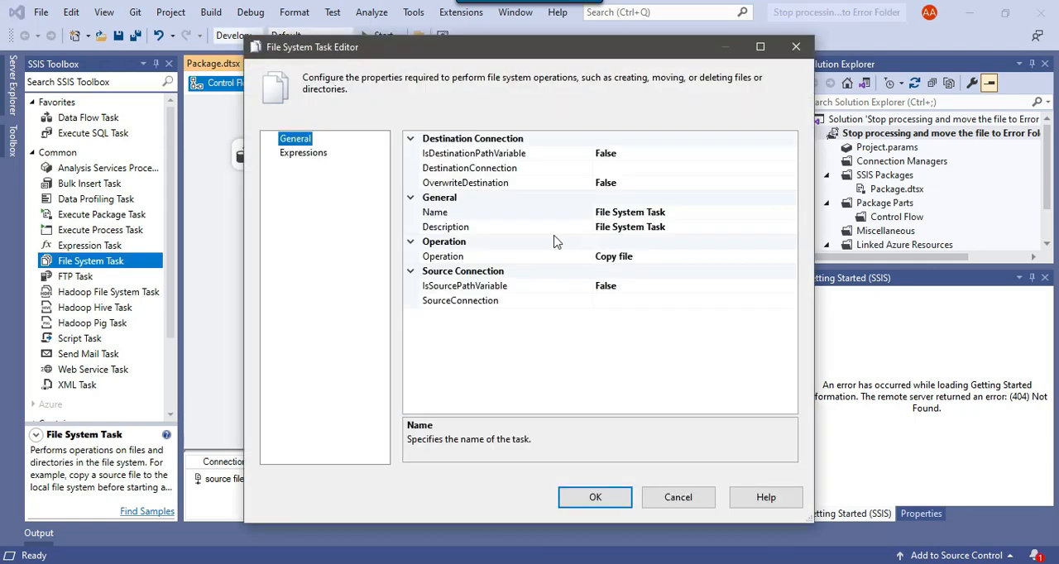
{"action": "left_click", "coordinate": [524, 258]}
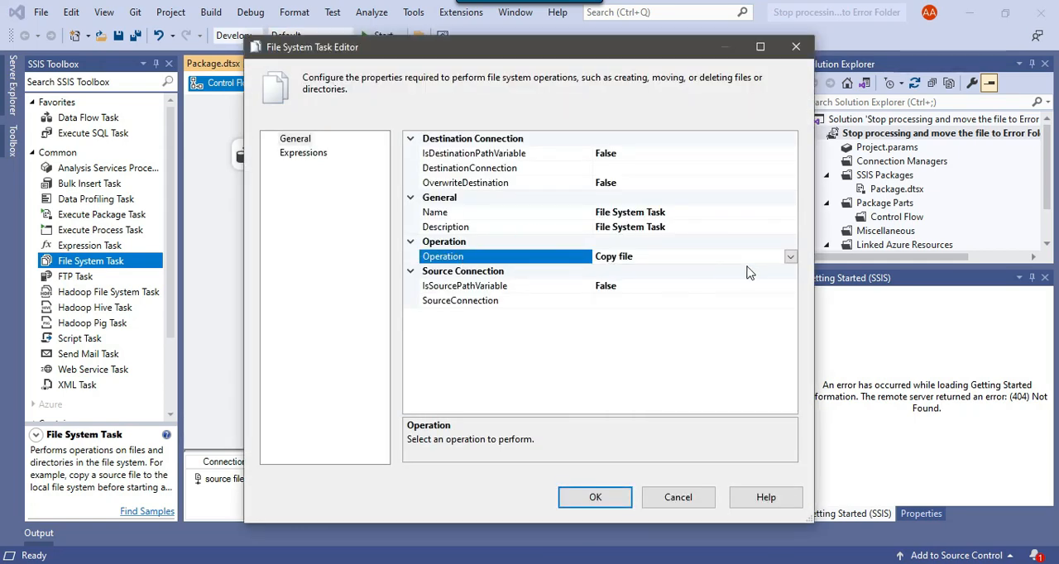
{"action": "left_click", "coordinate": [790, 259]}
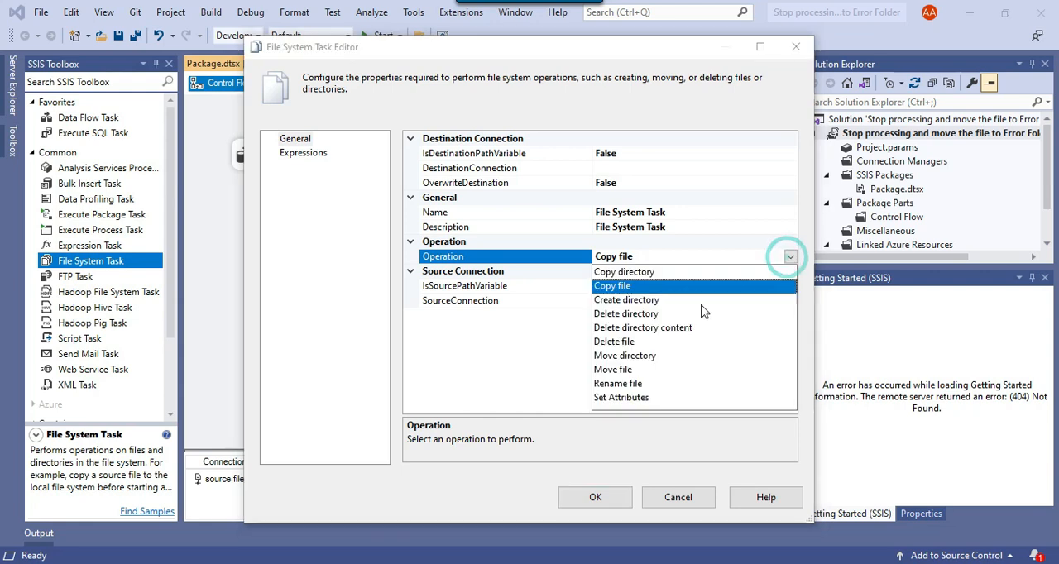
{"action": "left_click", "coordinate": [626, 375]}
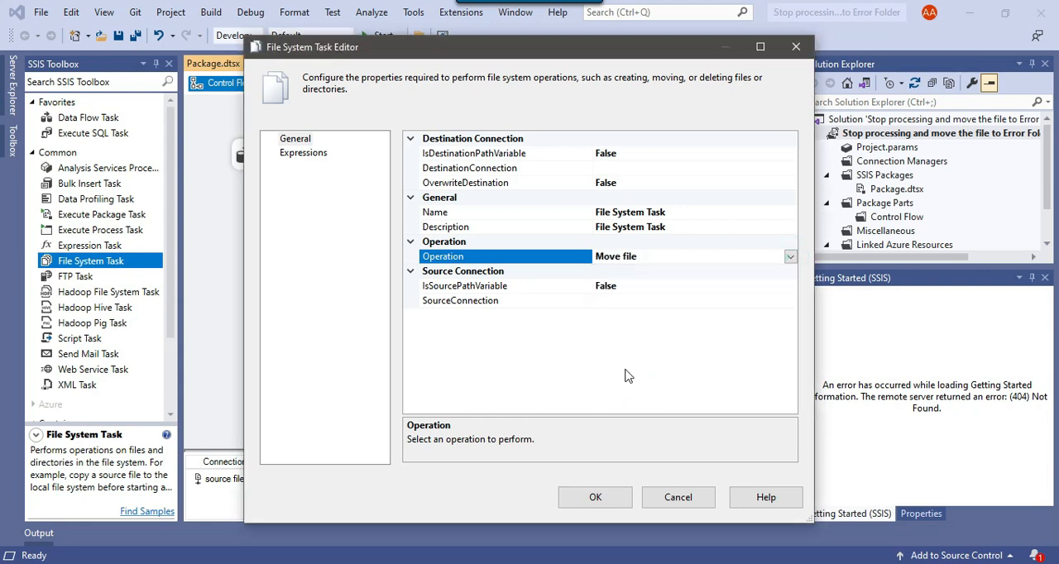
Use the existing "source file" connection as the File System Task's source connection and accept the task settings.
{"action": "left_click", "coordinate": [474, 287]}
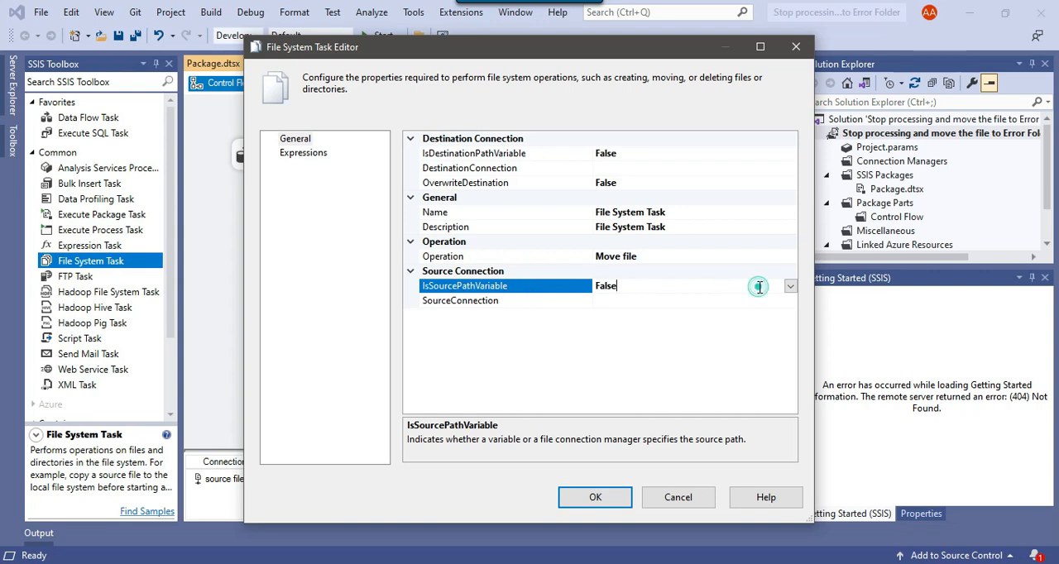
{"action": "left_click", "coordinate": [625, 302]}
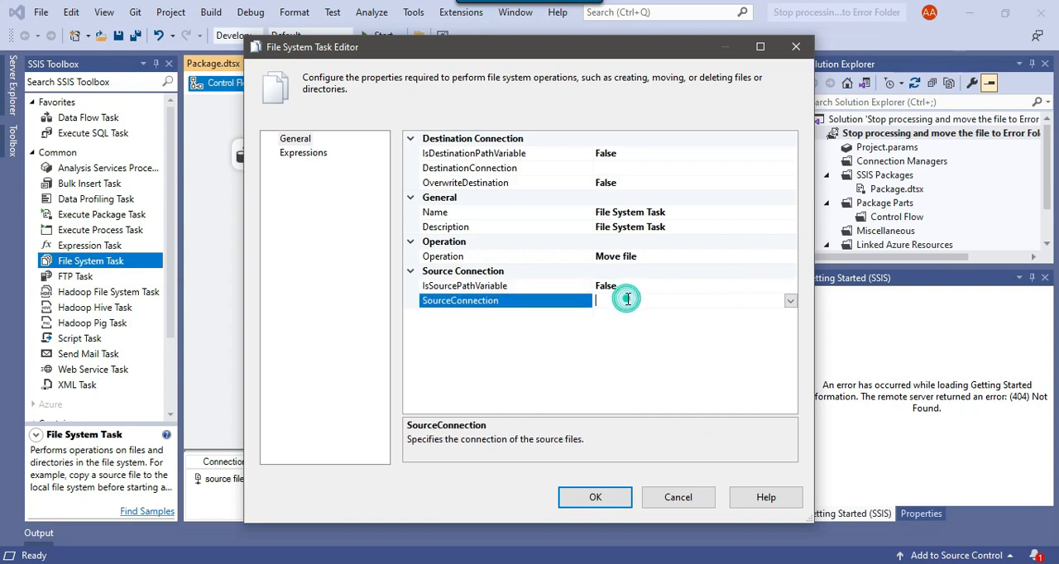
{"action": "left_click", "coordinate": [790, 300]}
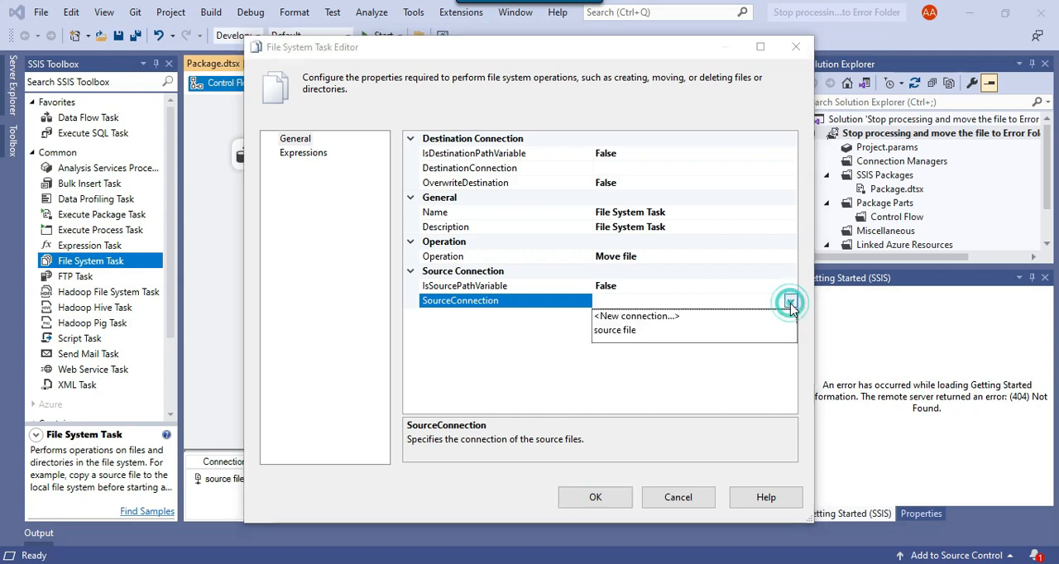
{"action": "left_click", "coordinate": [626, 332]}
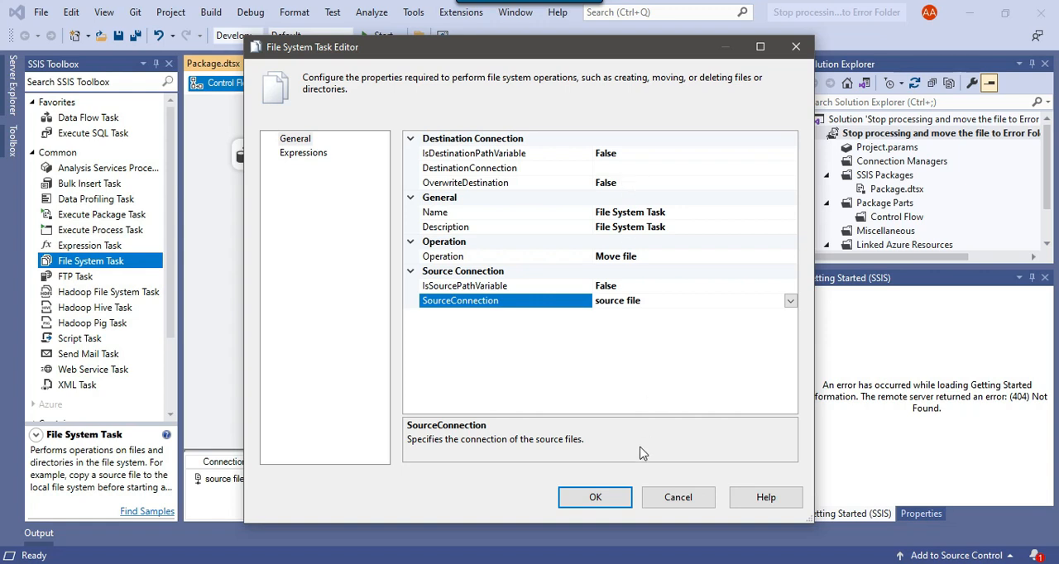
{"action": "left_click", "coordinate": [597, 495]}
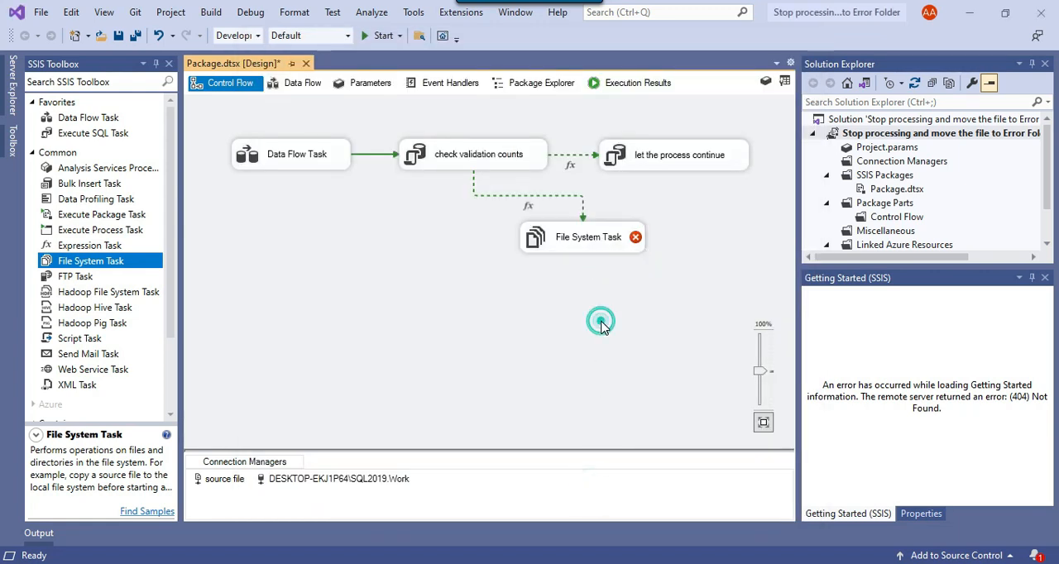
Add a package variable named DestFilePath with the String data type.
{"action": "left_click", "coordinate": [766, 80]}
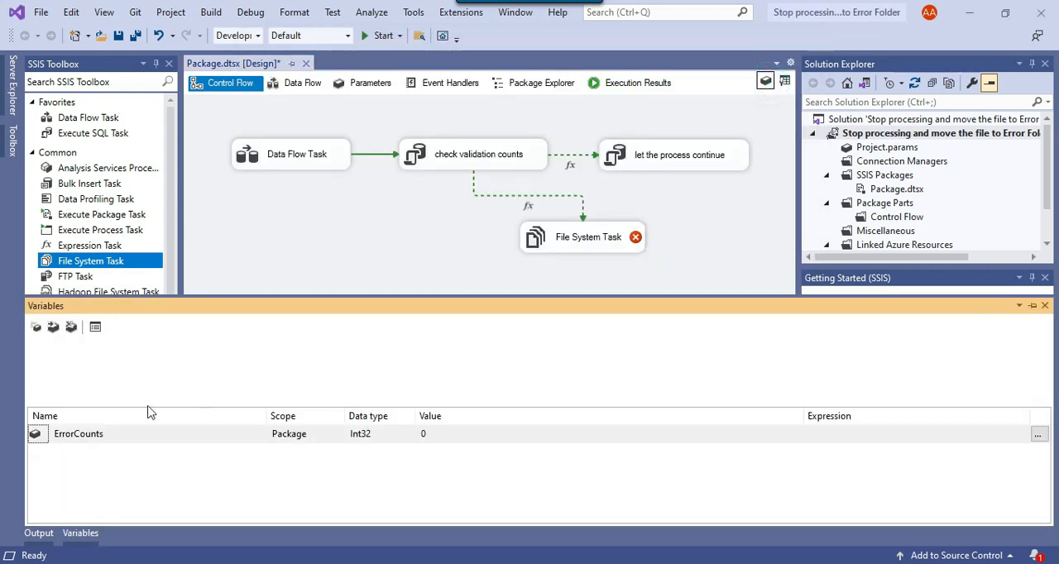
{"action": "left_click", "coordinate": [36, 327]}
{"action": "type", "text": "Dest"}
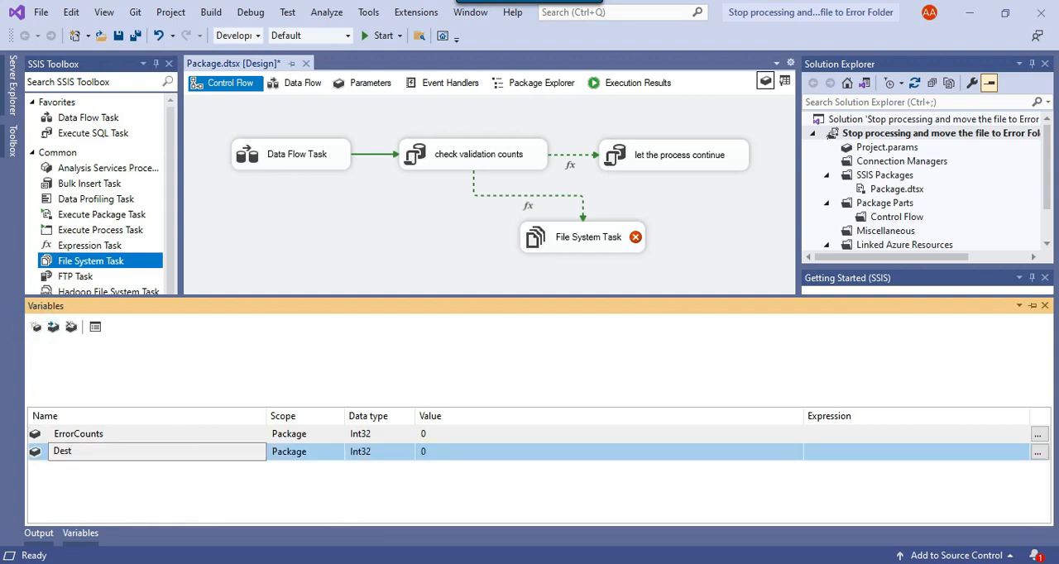
{"action": "type", "text": "FilePath"}
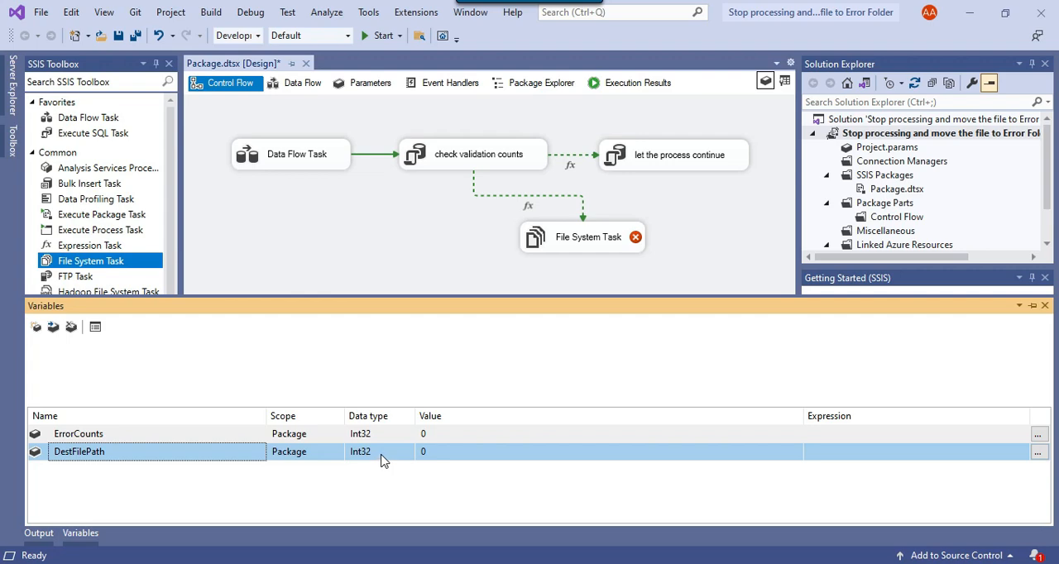
{"action": "left_click", "coordinate": [385, 452]}
{"action": "left_click", "coordinate": [384, 453]}
{"action": "left_click", "coordinate": [385, 539]}
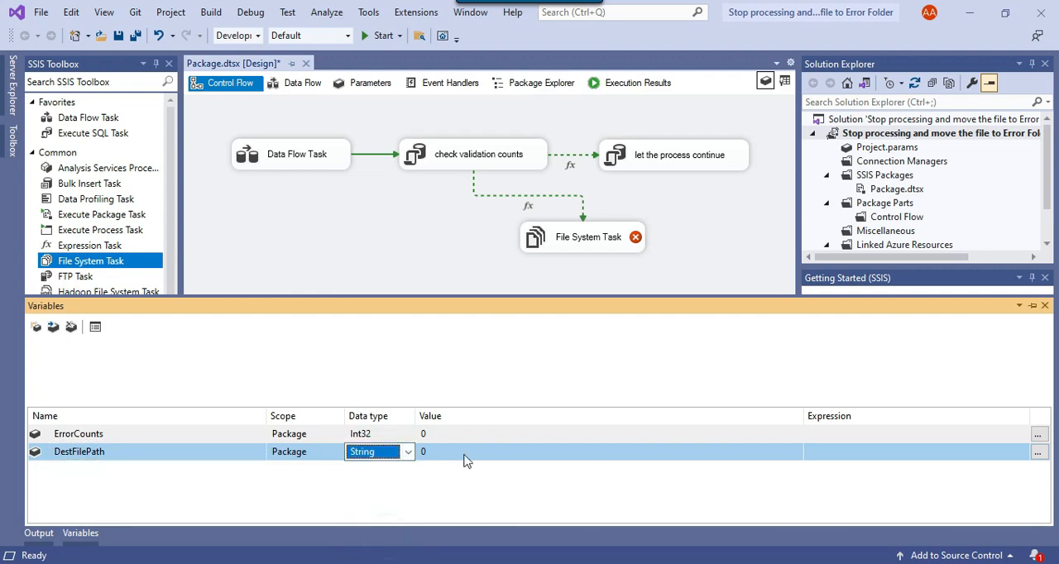
Switch to File Explorer, copy the path of Error Folder inside D:\Files, and return to the Files folder.
{"action": "left_click", "coordinate": [466, 452]}
{"action": "key", "text": "alt+Tab"}
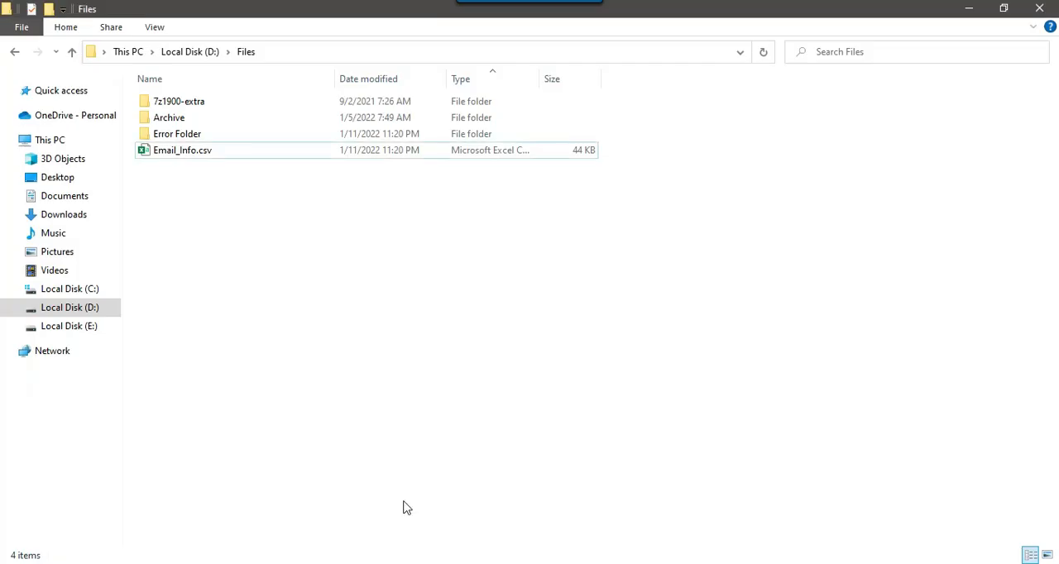
{"action": "double_click", "coordinate": [194, 135]}
{"action": "left_click", "coordinate": [385, 52]}
{"action": "left_click", "coordinate": [389, 53]}
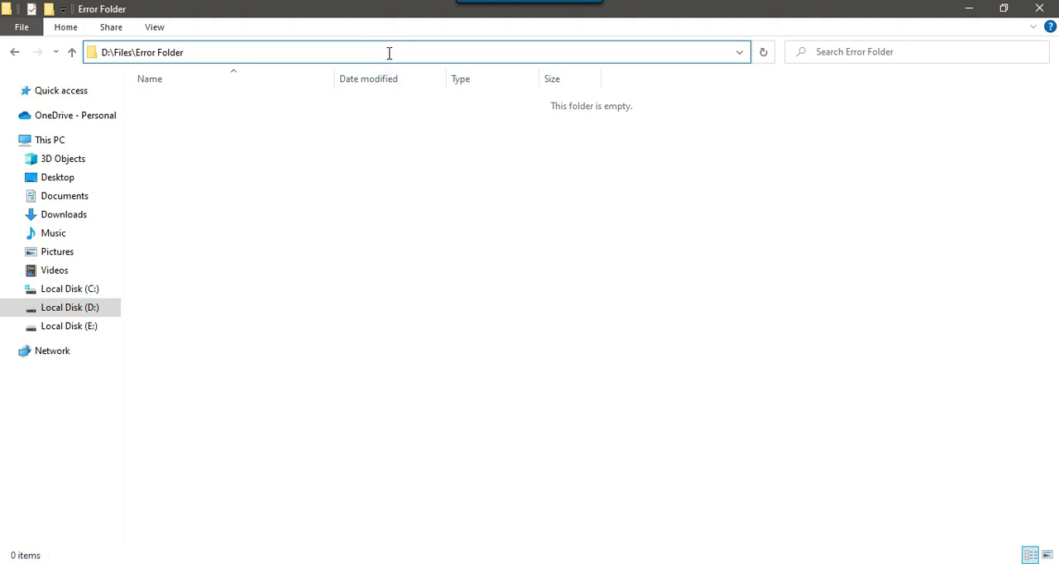
{"action": "key", "text": "ctrl+a"}
{"action": "key", "text": "ctrl+c"}
{"action": "left_click", "coordinate": [334, 142]}
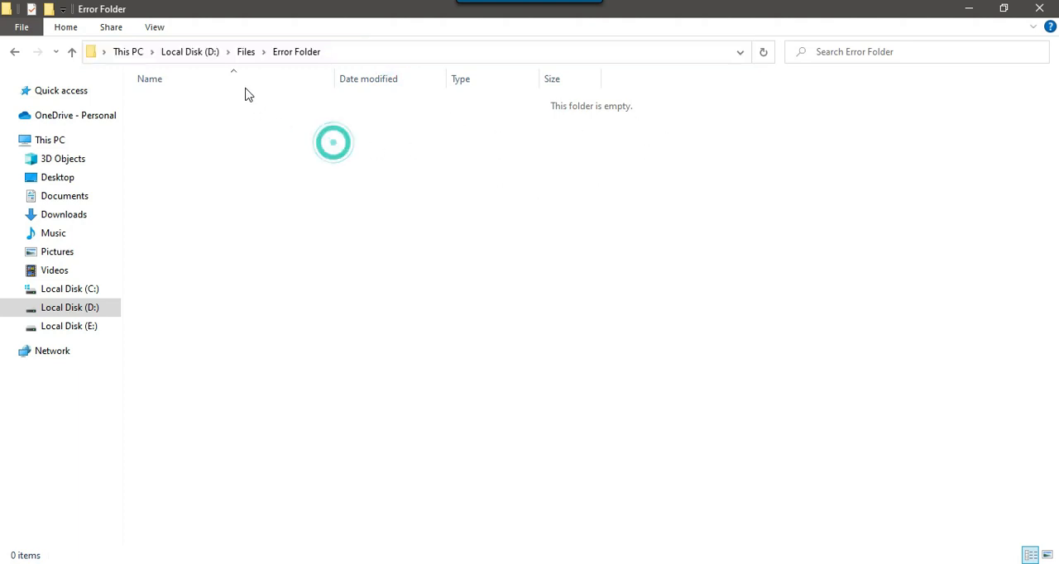
{"action": "left_click", "coordinate": [246, 51]}
{"action": "left_click", "coordinate": [326, 219]}
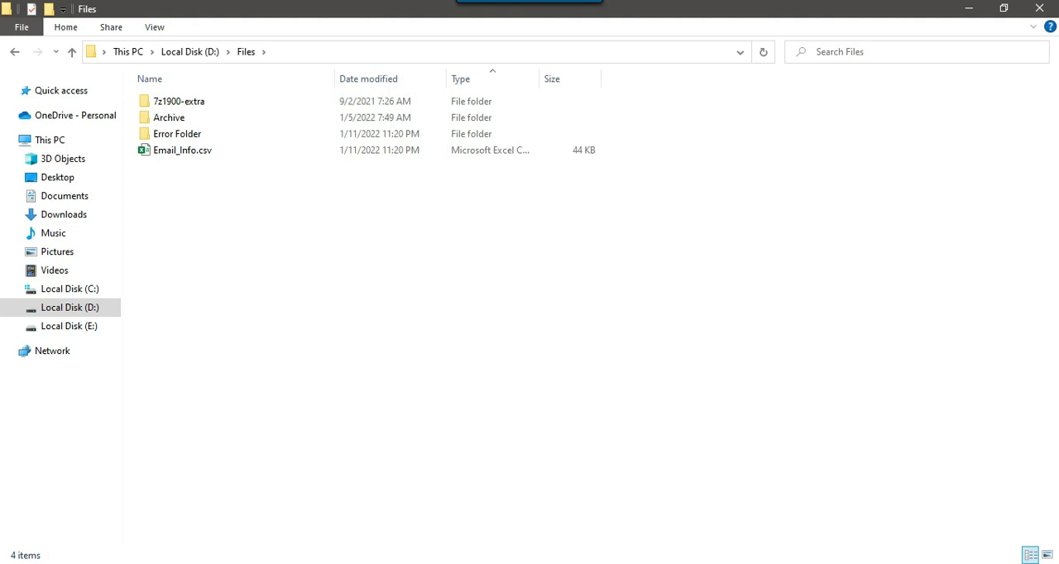
Open Notepad and paste the folder path D:\Files\Error Folder into the blank document.
{"action": "key", "text": "super+r"}
{"action": "type", "text": "notepad"}
{"action": "key", "text": "Return"}
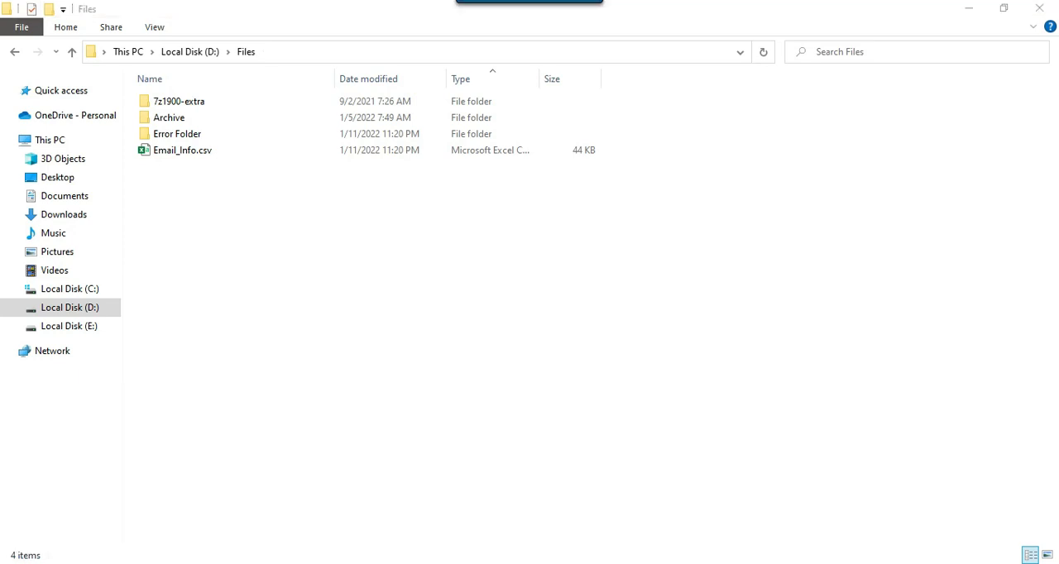
{"action": "key", "text": "ctrl+v"}
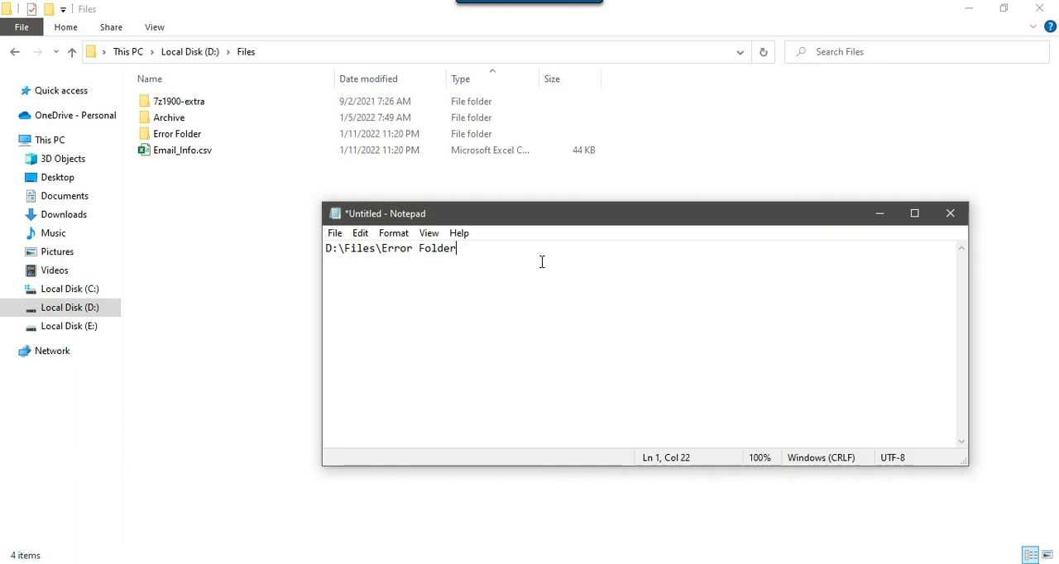
Copy the file name Email_Info.csv from the Files folder and append it after a backslash to the path in Notepad.
{"action": "left_click", "coordinate": [175, 151]}
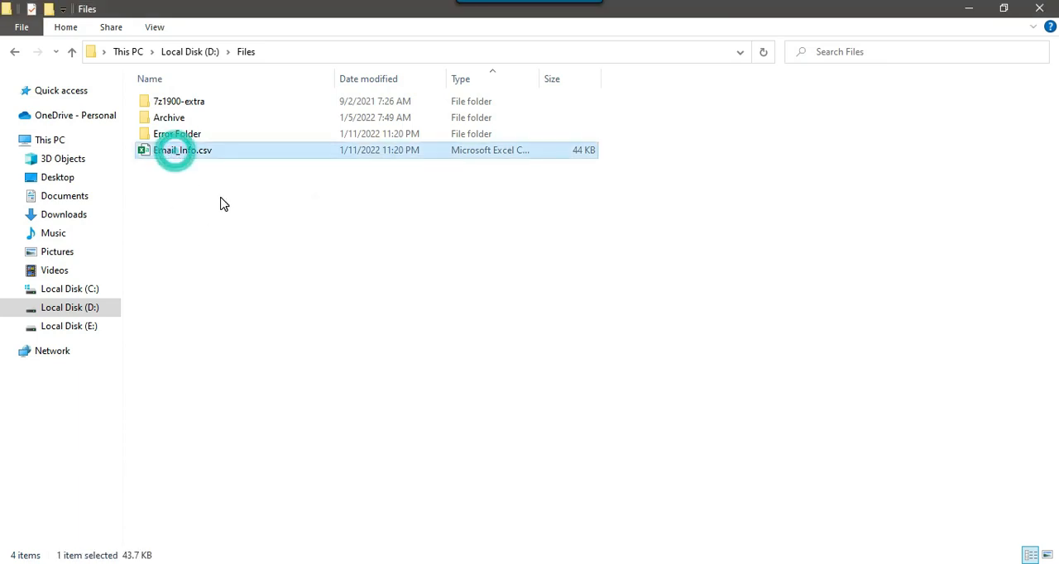
{"action": "key", "text": "F2"}
{"action": "key", "text": "ctrl+a"}
{"action": "key", "text": "ctrl+c"}
{"action": "key", "text": "Return"}
{"action": "left_click", "coordinate": [477, 336]}
{"action": "key", "text": "alt+Tab"}
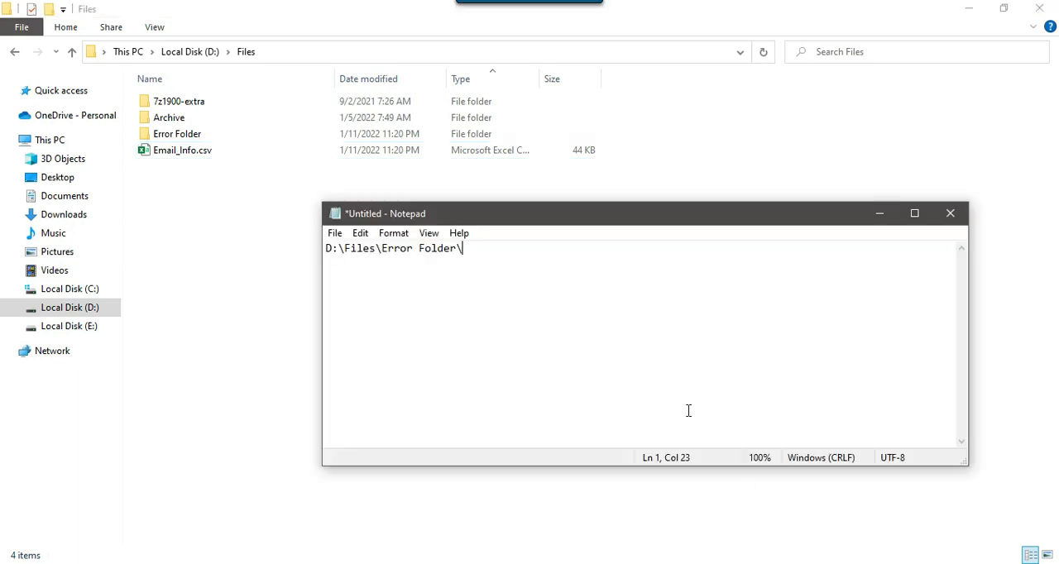
{"action": "key", "text": "ctrl+v"}
Copy the full path from Notepad, set DestFilePath's value to D:\Files\Error Folder\Email_Info.csv in Visual Studio, and save the package.
{"action": "left_click_drag", "start_coordinate": [383, 251], "coordinate": [462, 248]}
{"action": "left_click_drag", "start_coordinate": [572, 249], "coordinate": [317, 247]}
{"action": "key", "text": "ctrl+c"}
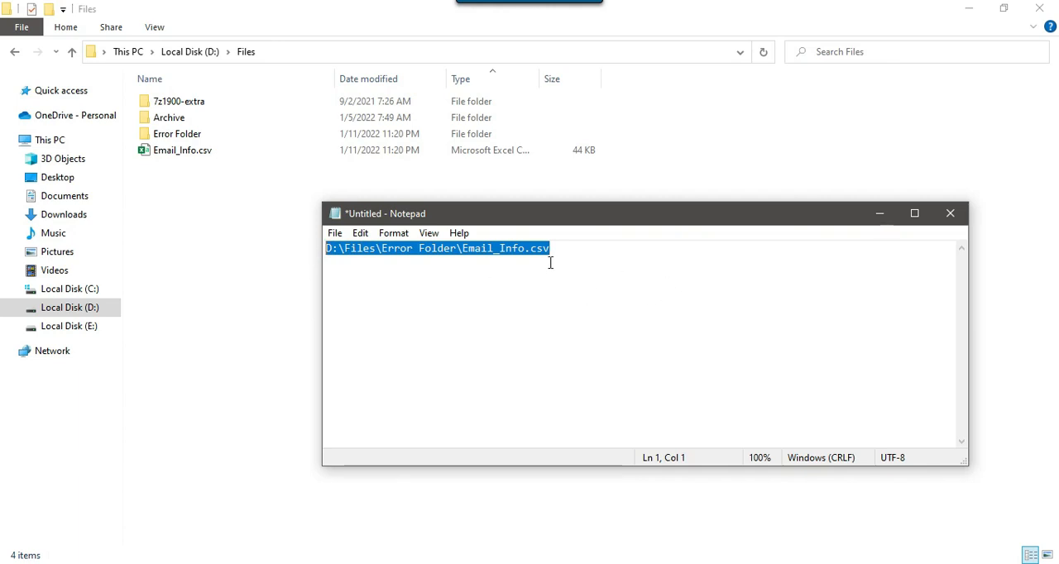
{"action": "left_click", "coordinate": [262, 255]}
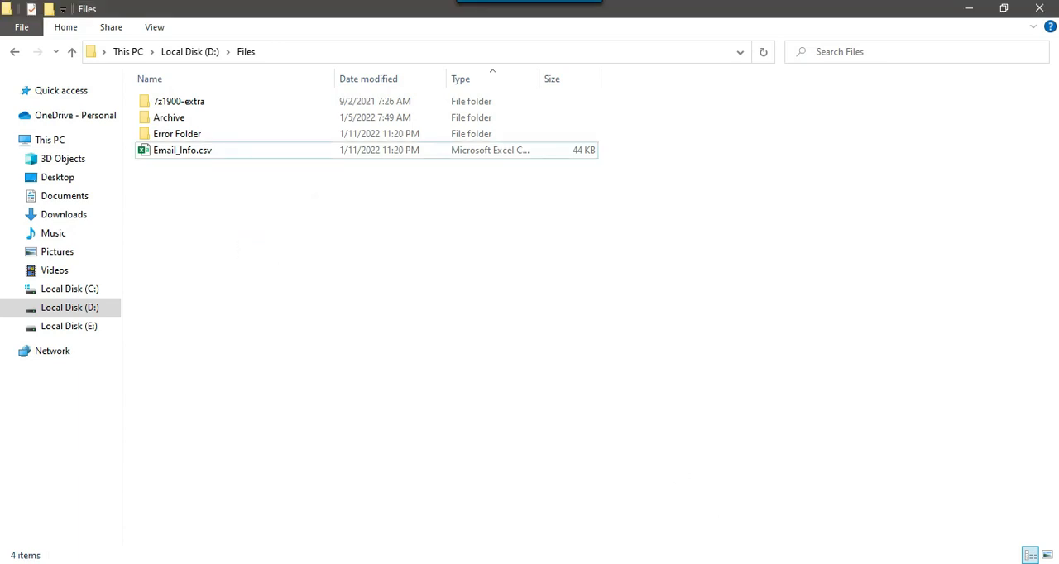
{"action": "key", "text": "alt+Tab"}
{"action": "left_click", "coordinate": [490, 451]}
{"action": "key", "text": "ctrl+v"}
{"action": "key", "text": "ctrl+s"}
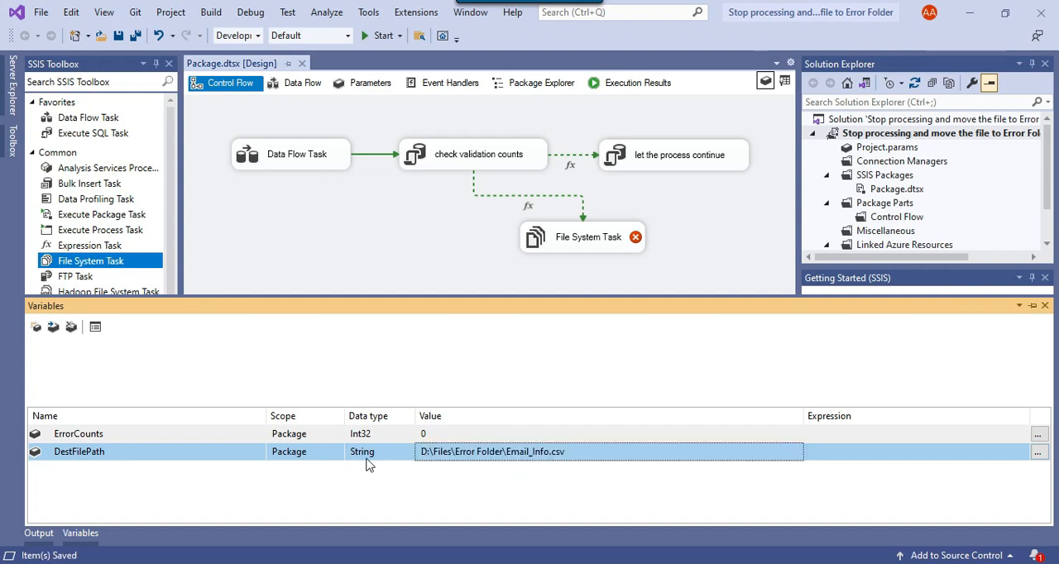
{"action": "left_click", "coordinate": [505, 452]}
{"action": "left_click_drag", "start_coordinate": [572, 451], "coordinate": [502, 453]}
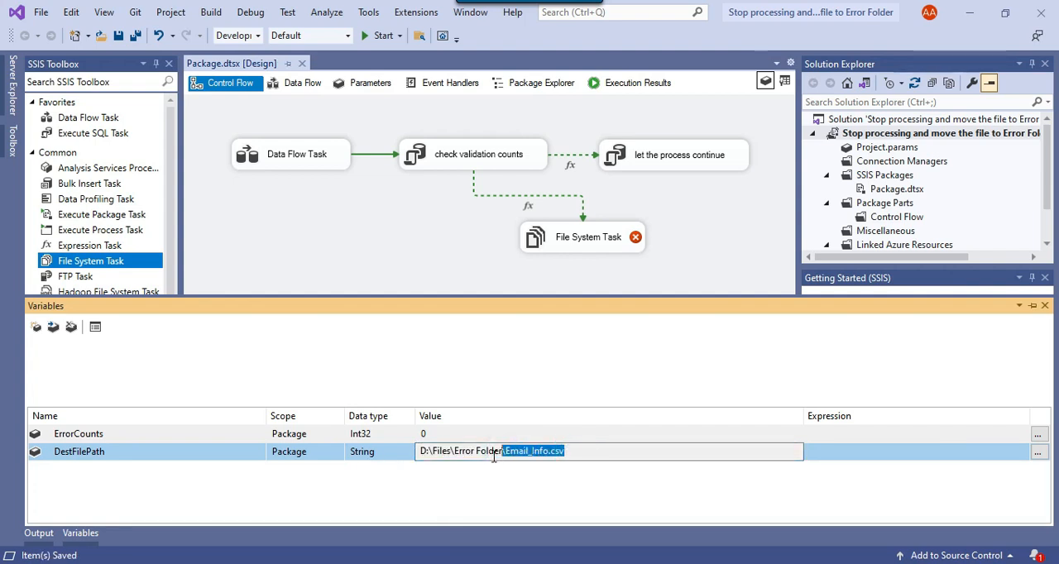
{"action": "left_click", "coordinate": [1044, 306]}
Set the File System Task's IsDestinationPathVariable to True and its destination variable to User::DestFilePath.
{"action": "left_click", "coordinate": [605, 252]}
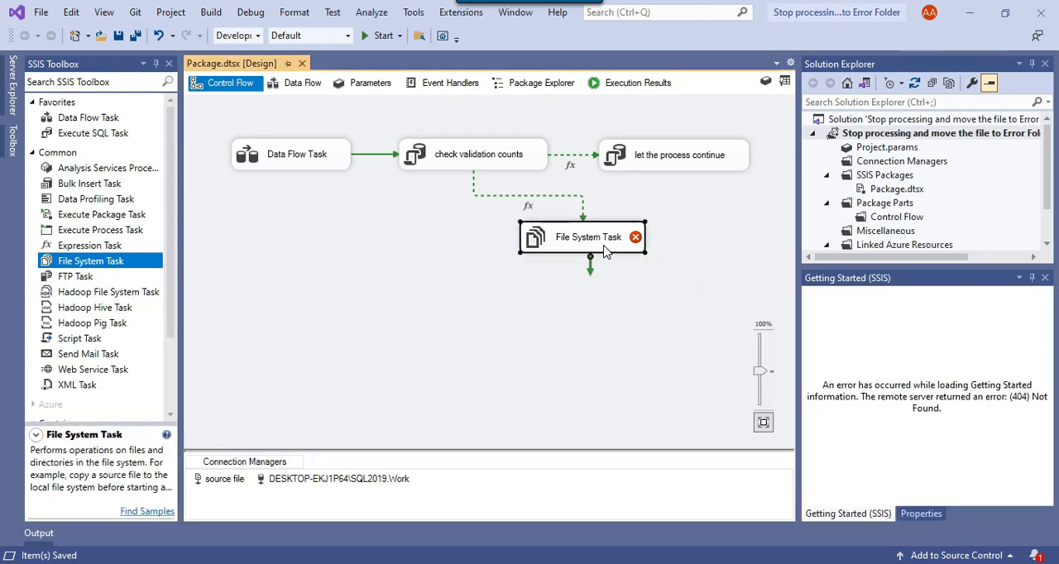
{"action": "right_click", "coordinate": [605, 252]}
{"action": "left_click", "coordinate": [637, 267]}
{"action": "left_click", "coordinate": [486, 166]}
{"action": "left_click", "coordinate": [487, 156]}
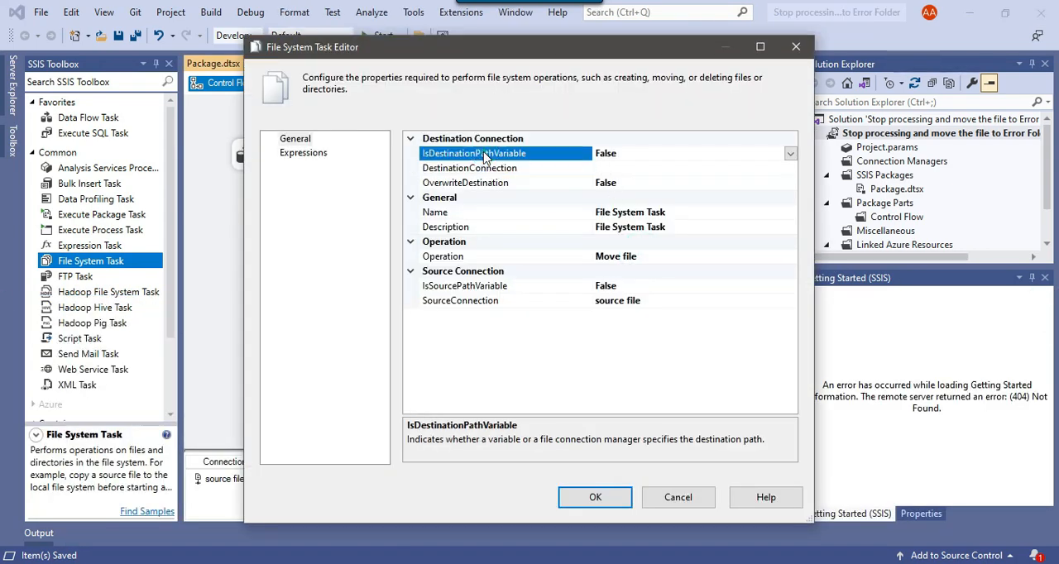
{"action": "left_click", "coordinate": [790, 153]}
{"action": "left_click", "coordinate": [610, 169]}
{"action": "left_click", "coordinate": [532, 169]}
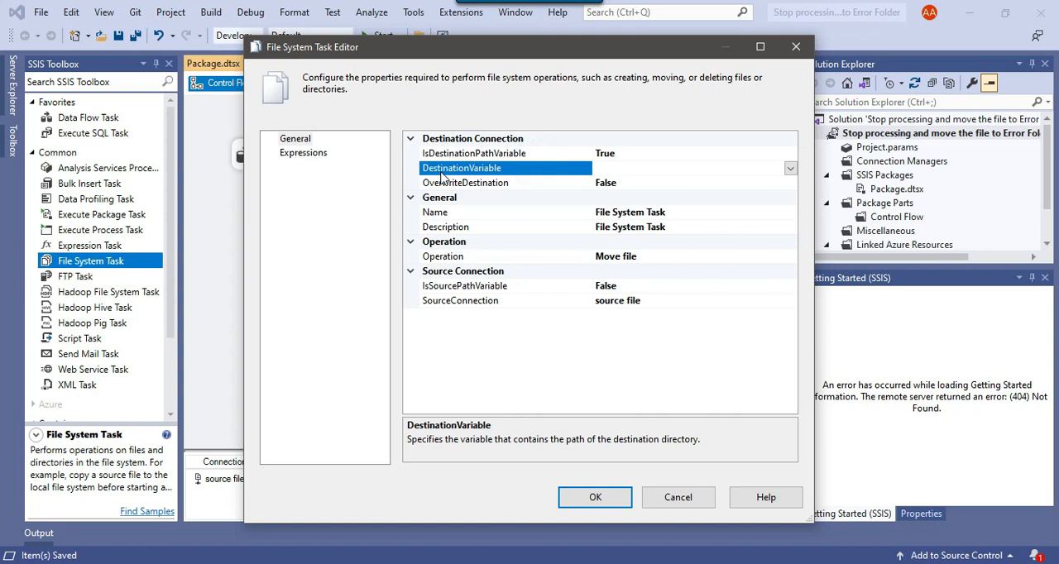
{"action": "left_click", "coordinate": [790, 169]}
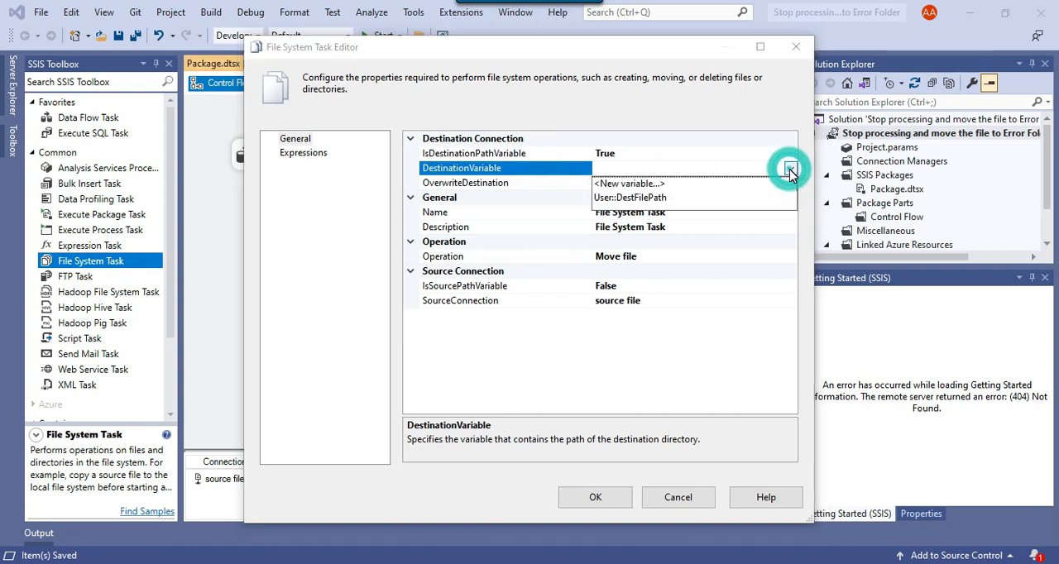
{"action": "left_click", "coordinate": [647, 199]}
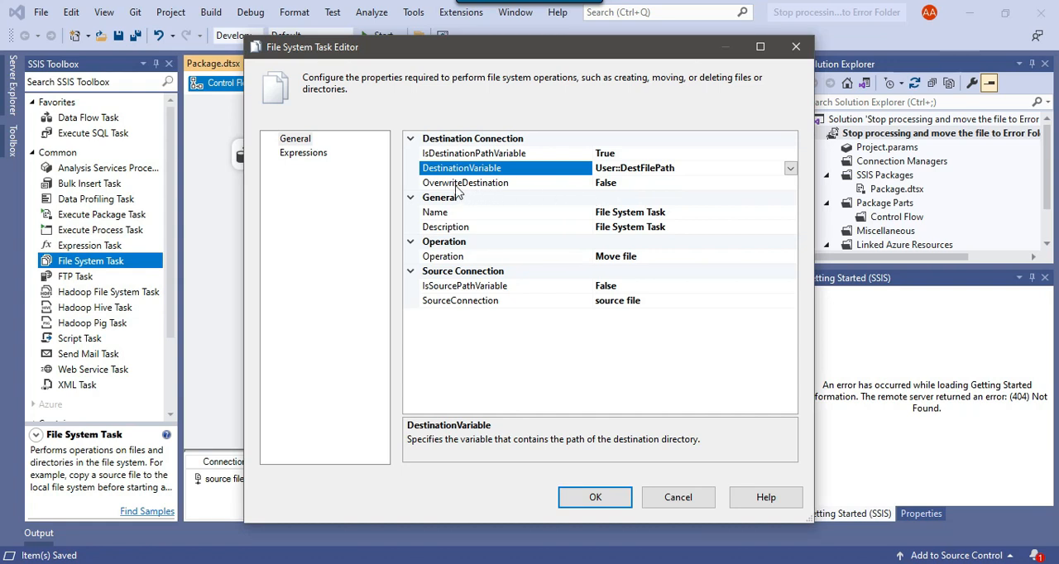
Set the File System Task's OverwriteDestination to True and accept the task settings.
{"action": "left_click", "coordinate": [629, 184]}
{"action": "left_click", "coordinate": [790, 183]}
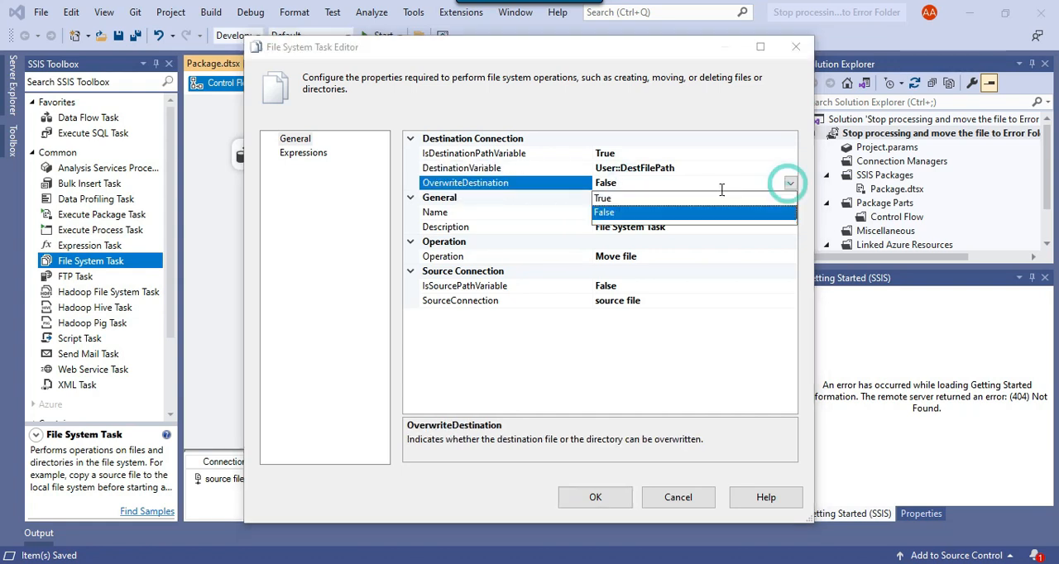
{"action": "left_click", "coordinate": [627, 198]}
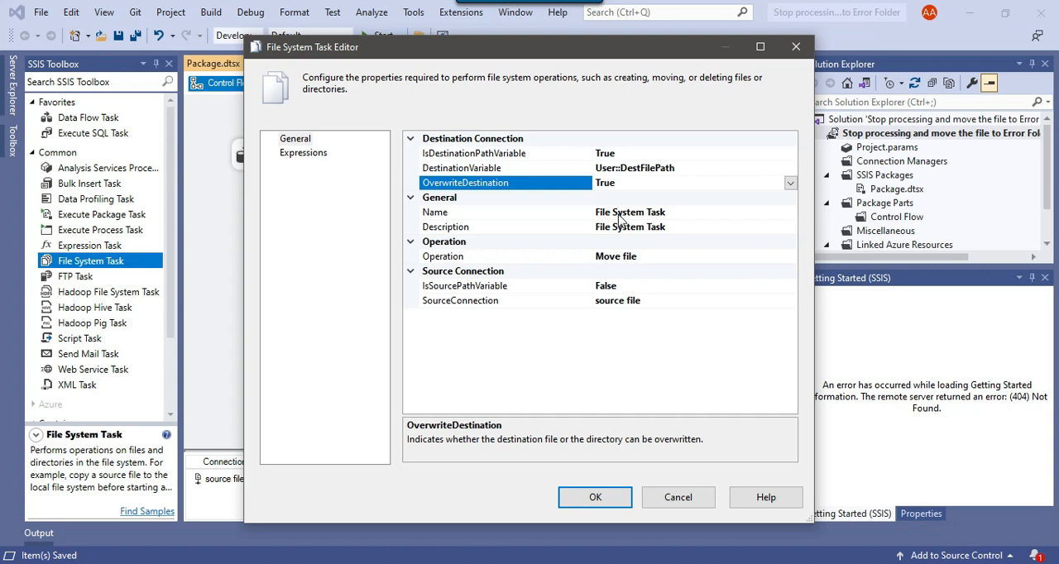
{"action": "left_click", "coordinate": [610, 500]}
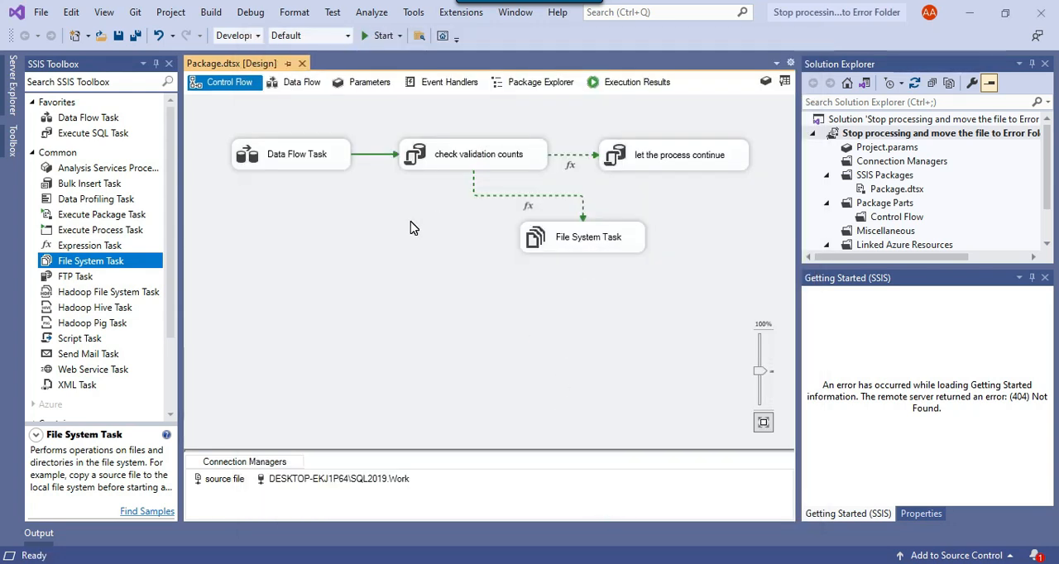
{"action": "left_click", "coordinate": [321, 167]}
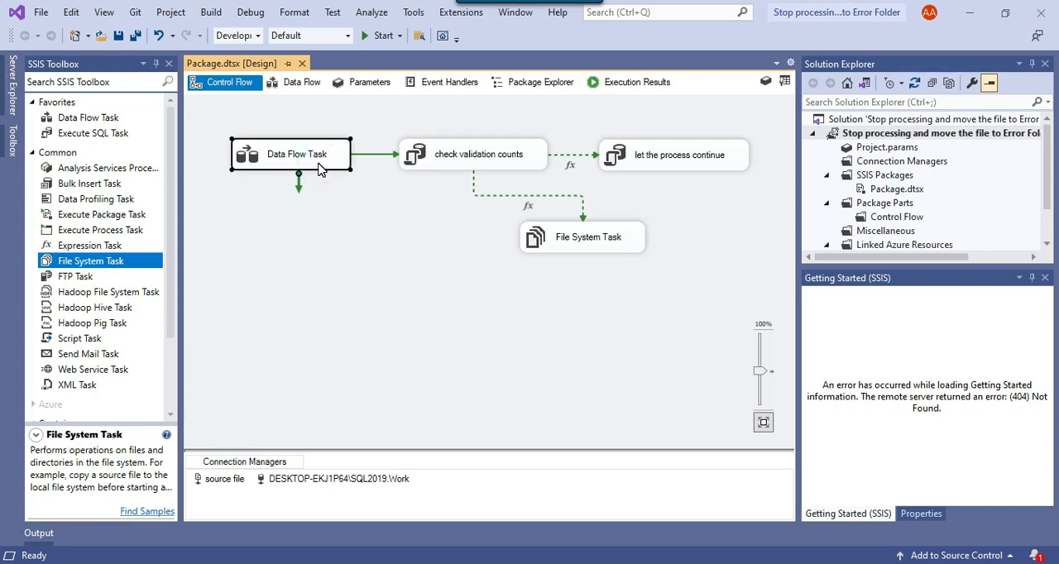
Review the check validation counts and let the process continue tasks, and run the package with the current Email_Info.csv.
{"action": "left_click", "coordinate": [443, 165]}
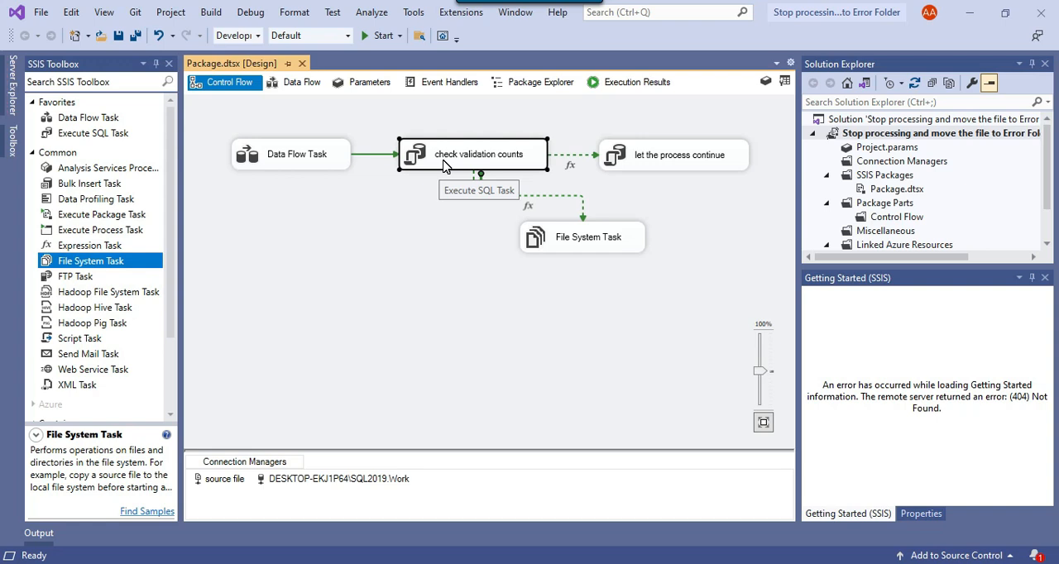
{"action": "left_click", "coordinate": [613, 165]}
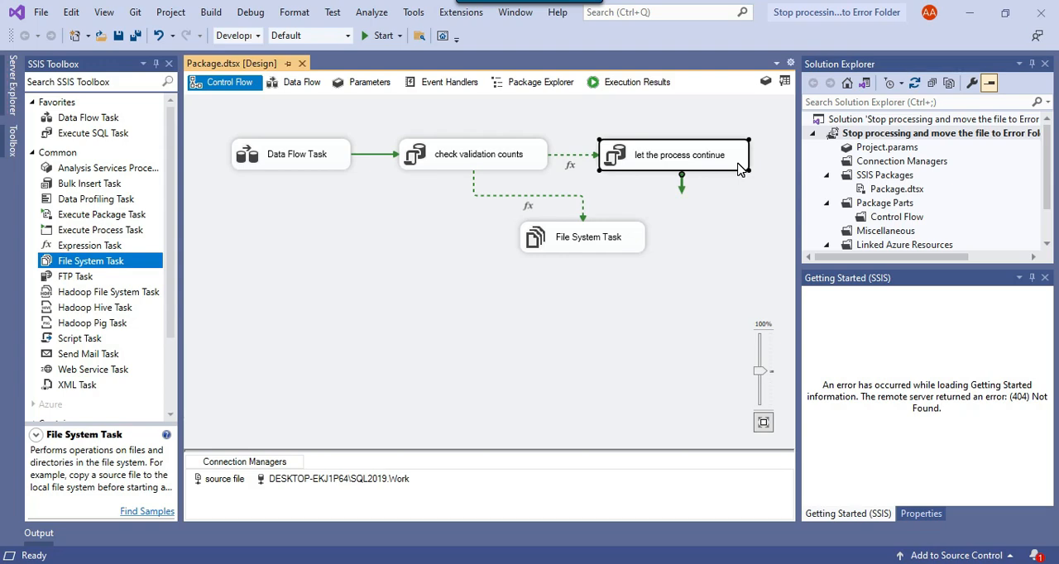
{"action": "left_click", "coordinate": [449, 220]}
{"action": "left_click", "coordinate": [383, 36]}
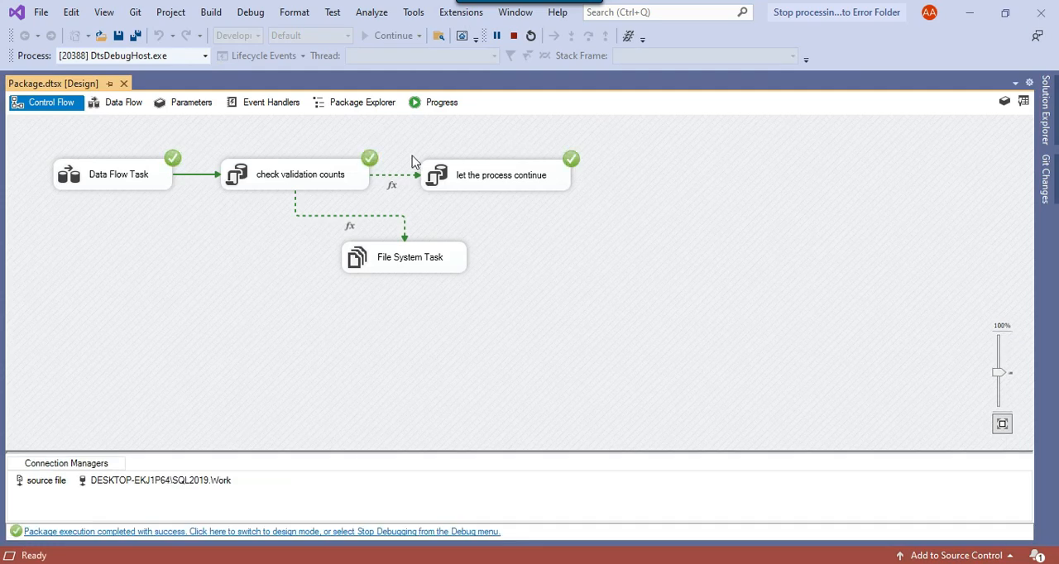
Check the execution status of the tasks along the let the process continue path, and stop debugging.
{"action": "left_click", "coordinate": [134, 184]}
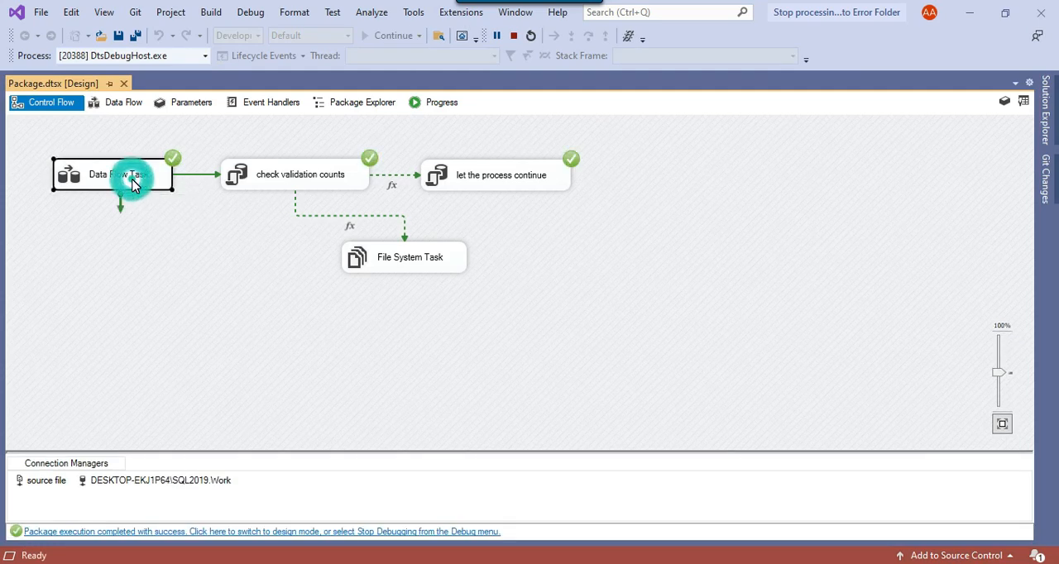
{"action": "left_click", "coordinate": [330, 184]}
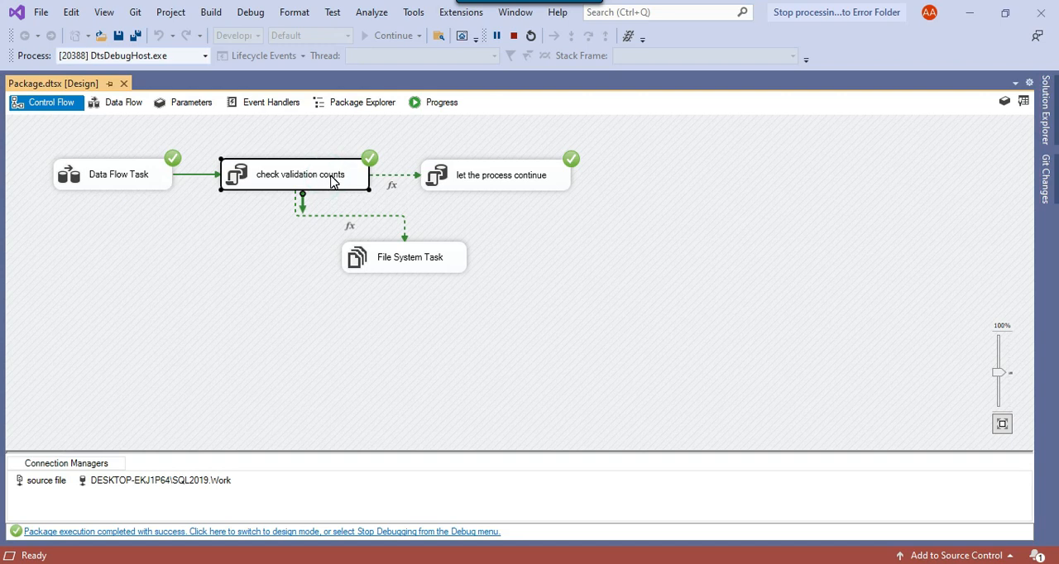
{"action": "left_click", "coordinate": [490, 189]}
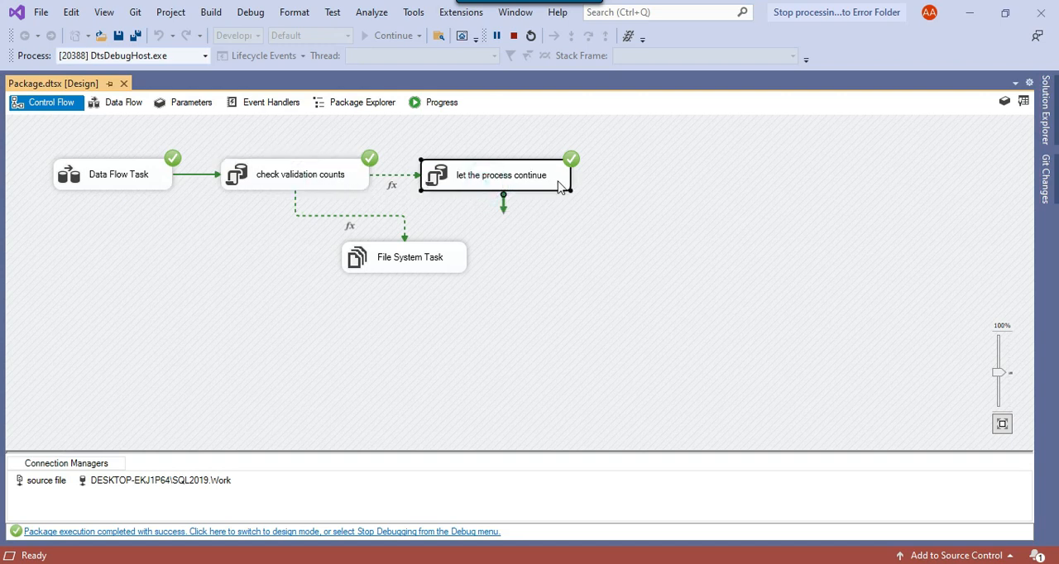
{"action": "left_click", "coordinate": [513, 36]}
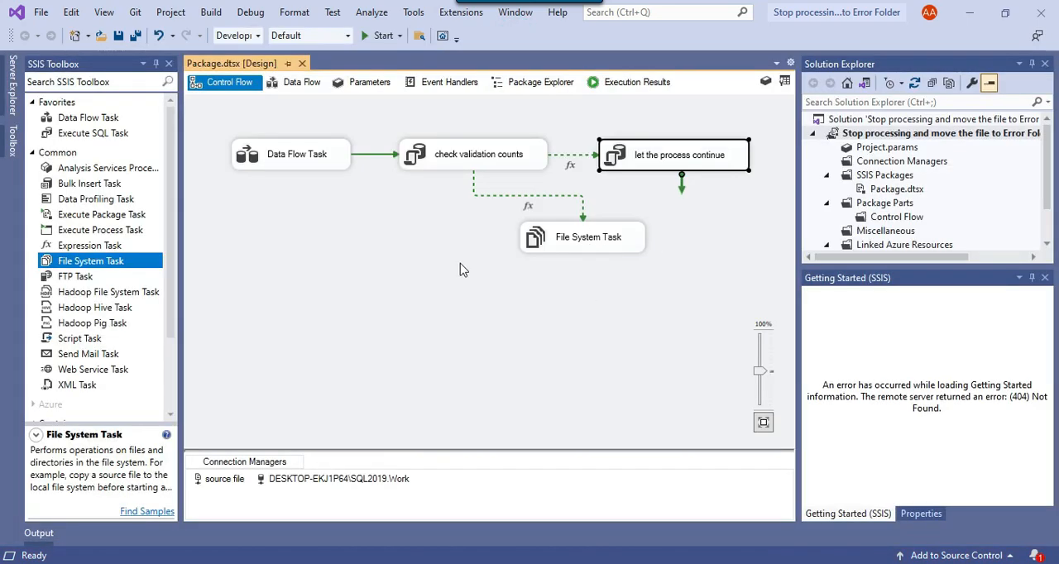
{"action": "left_click", "coordinate": [437, 286]}
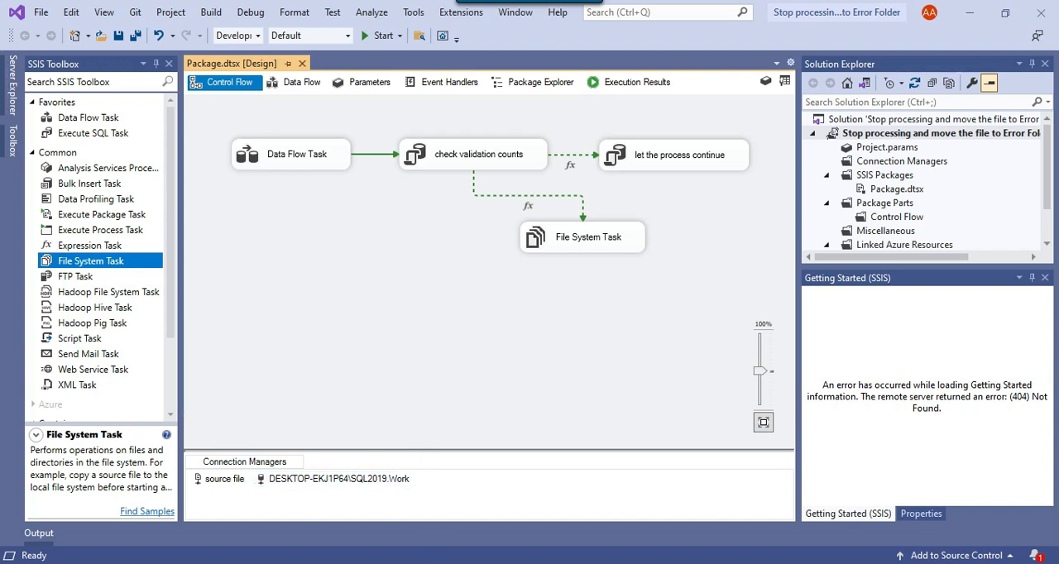
Switch to File Explorer and open Email_Info.csv from the Files folder in TextPad.
{"action": "mouse_move", "coordinate": [403, 563]}
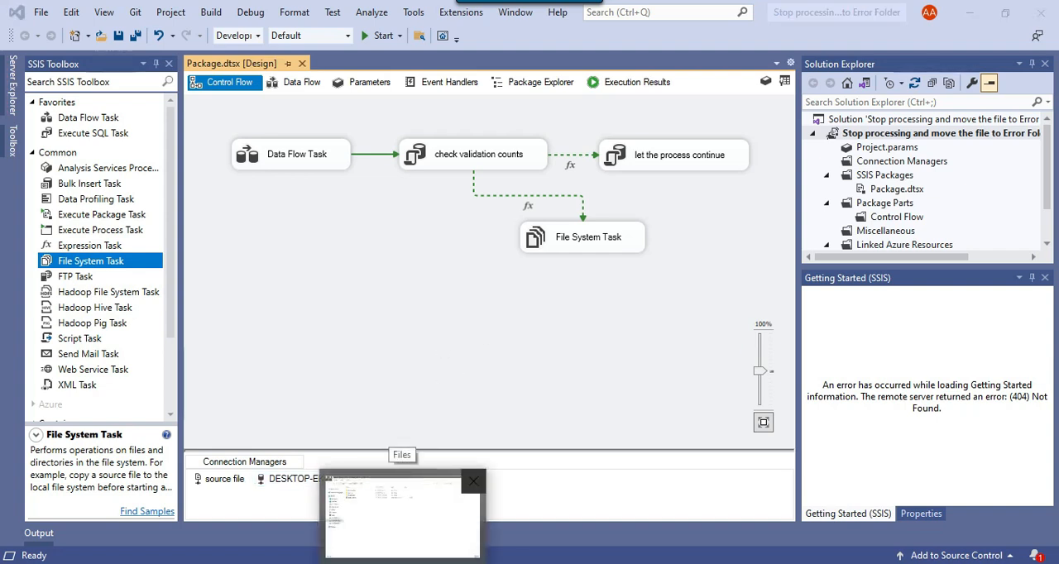
{"action": "left_click", "coordinate": [403, 514]}
{"action": "left_click", "coordinate": [176, 156]}
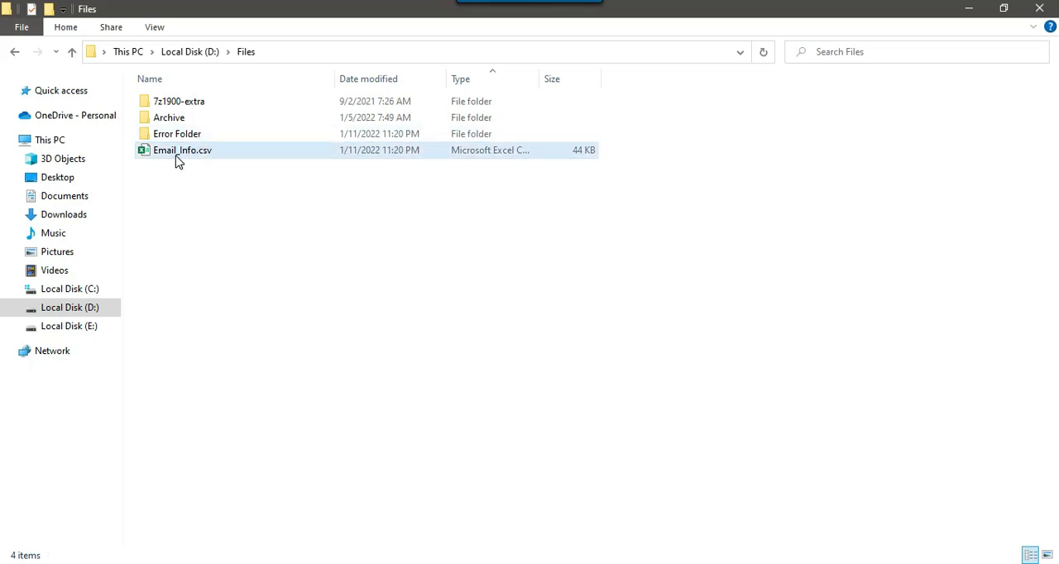
{"action": "right_click", "coordinate": [176, 157]}
{"action": "left_click", "coordinate": [270, 328]}
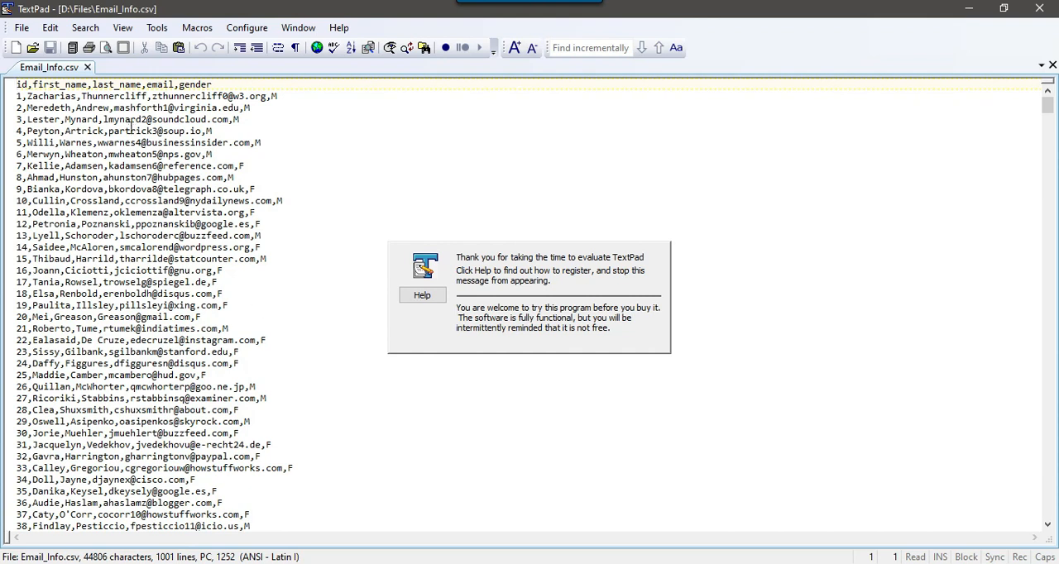
Delete the email address from the record with id 3, save Email_Info.csv, and close TextPad.
{"action": "left_click_drag", "start_coordinate": [104, 120], "coordinate": [232, 120]}
{"action": "key", "text": "Delete"}
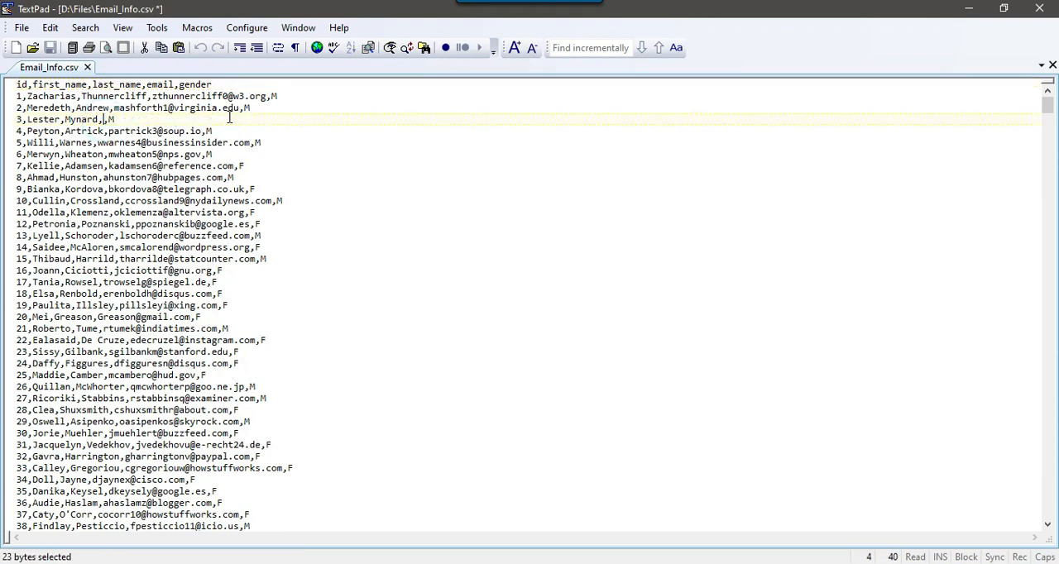
{"action": "left_click_drag", "start_coordinate": [160, 122], "coordinate": [16, 121]}
{"action": "left_click", "coordinate": [116, 130]}
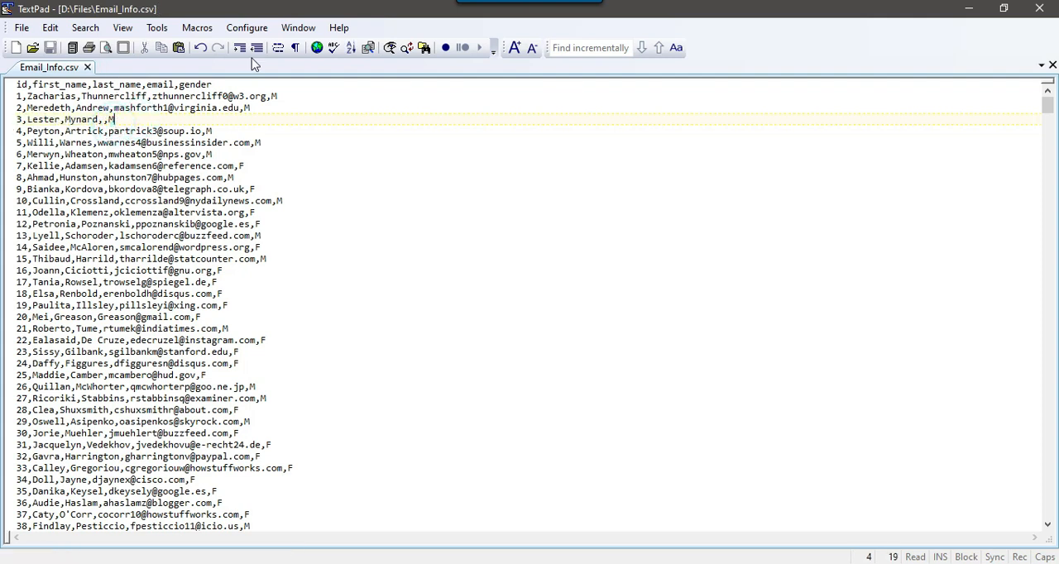
{"action": "left_click", "coordinate": [1040, 8]}
{"action": "left_click", "coordinate": [500, 265]}
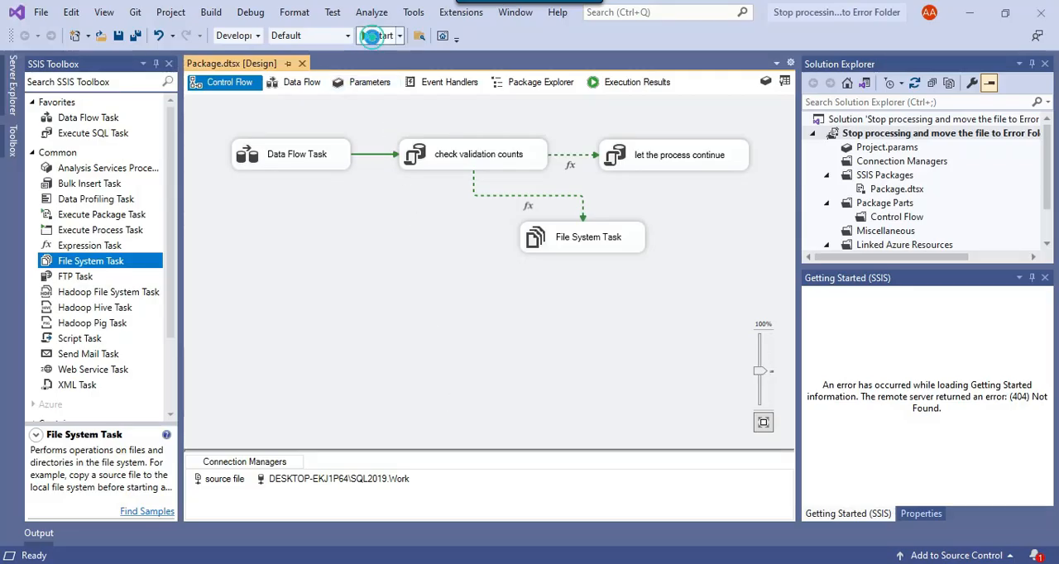
Run the package again in Visual Studio with the edited file and check which tasks on the control flow execute.
{"action": "left_click", "coordinate": [378, 36]}
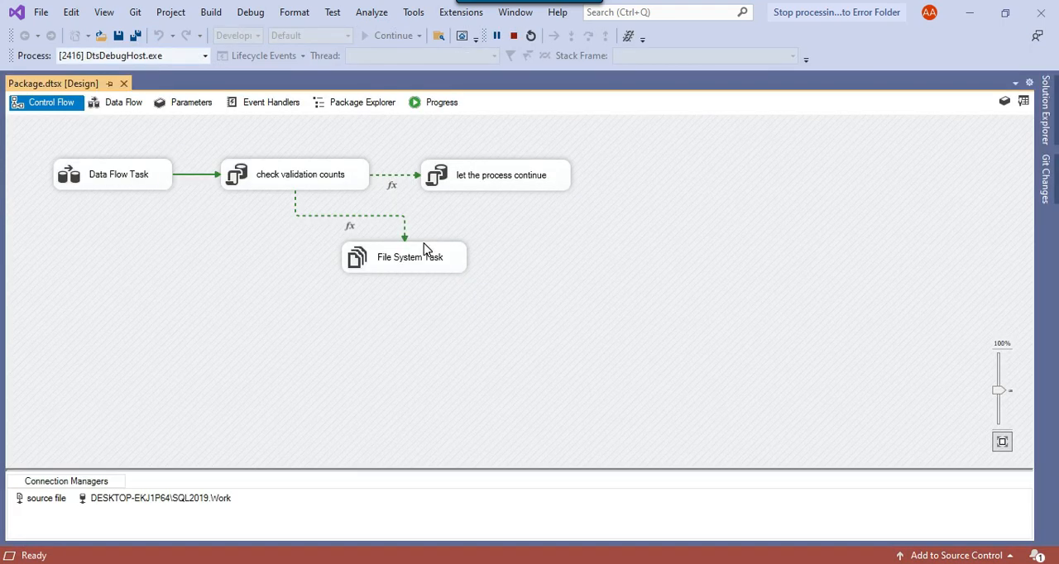
{"action": "left_click", "coordinate": [126, 190]}
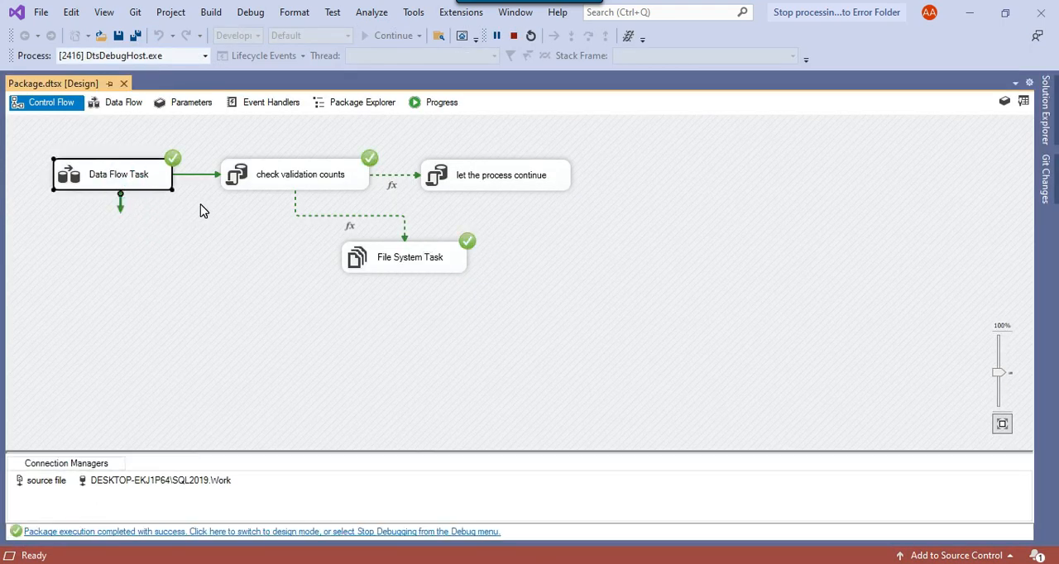
{"action": "left_click", "coordinate": [275, 185]}
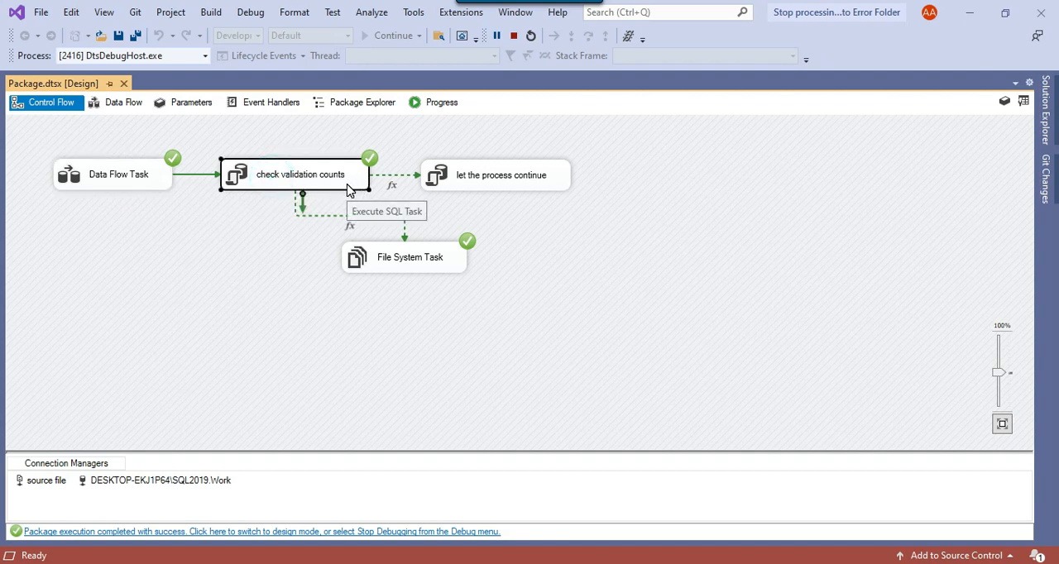
{"action": "left_click", "coordinate": [404, 258]}
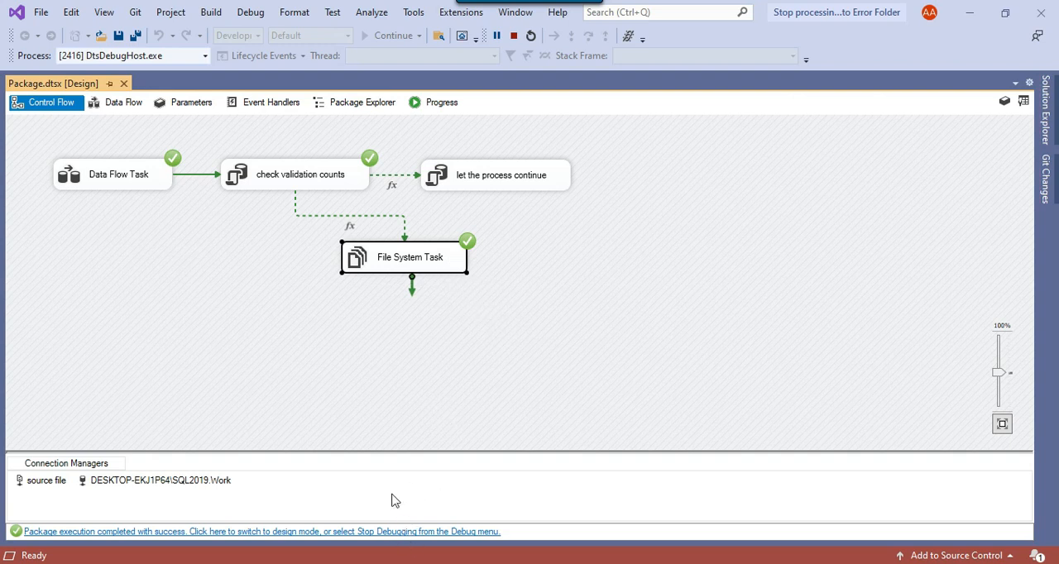
Check the Files folder and its Error Folder in File Explorer for the location of Email_Info.csv.
{"action": "left_click", "coordinate": [402, 563]}
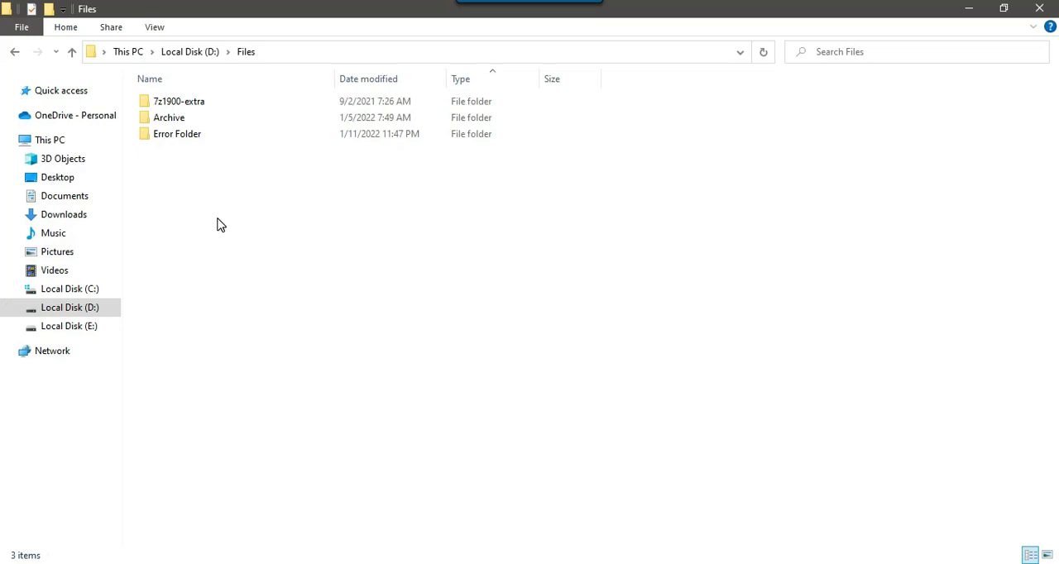
{"action": "left_click_drag", "start_coordinate": [151, 158], "coordinate": [520, 332]}
{"action": "double_click", "coordinate": [180, 135]}
{"action": "left_click_drag", "start_coordinate": [343, 175], "coordinate": [125, 96]}
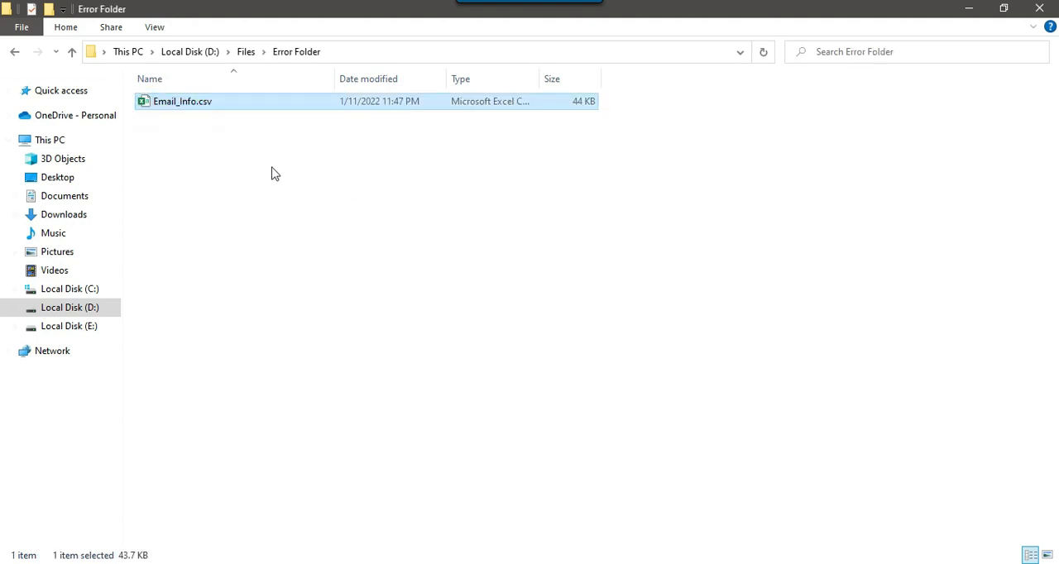
{"action": "left_click", "coordinate": [272, 172]}
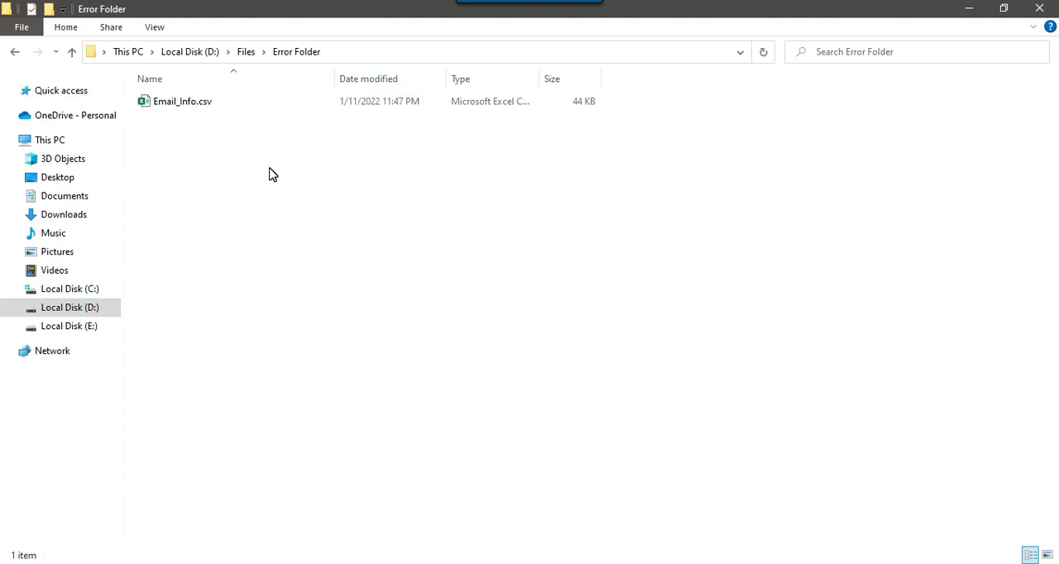